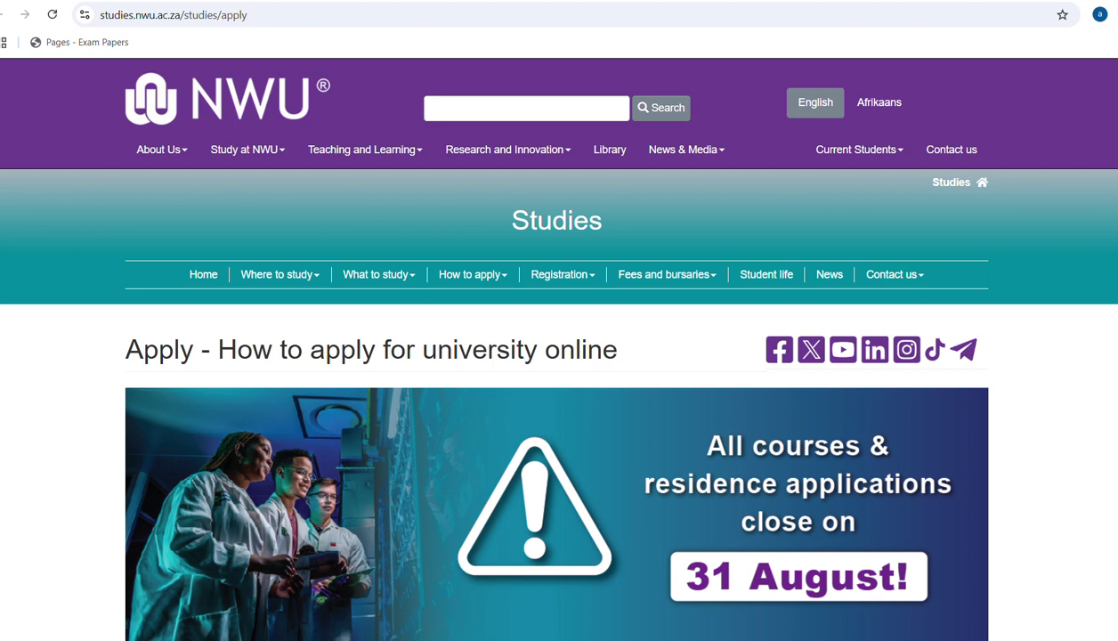
- Bring the 2025Grade-12-Prospectus.pdf window to the front, maximize it, and skim the introductory pages up to the general admission requirements
left_click_drag(1112, 28, 776, 28)
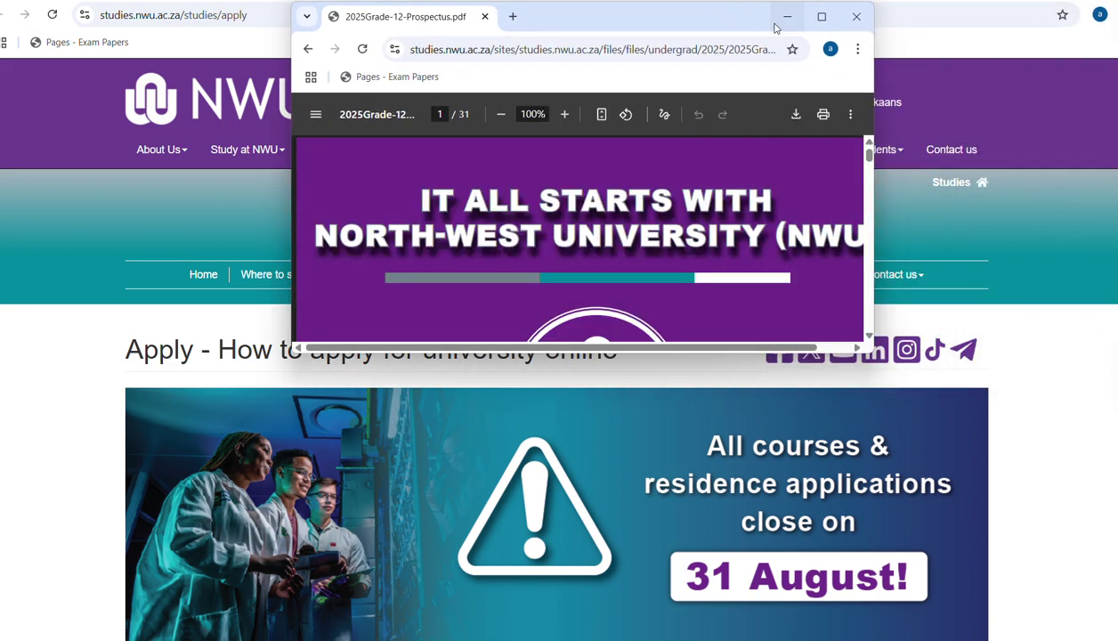
left_click(821, 16)
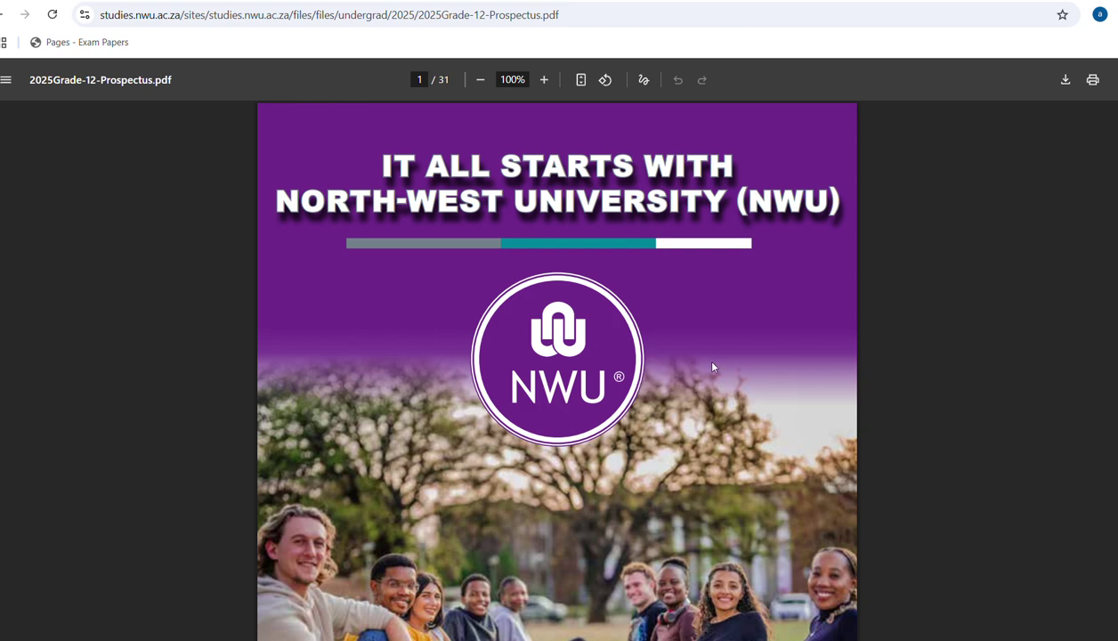
scroll(698, 356, "down", 9)
scroll(721, 363, "down", 20)
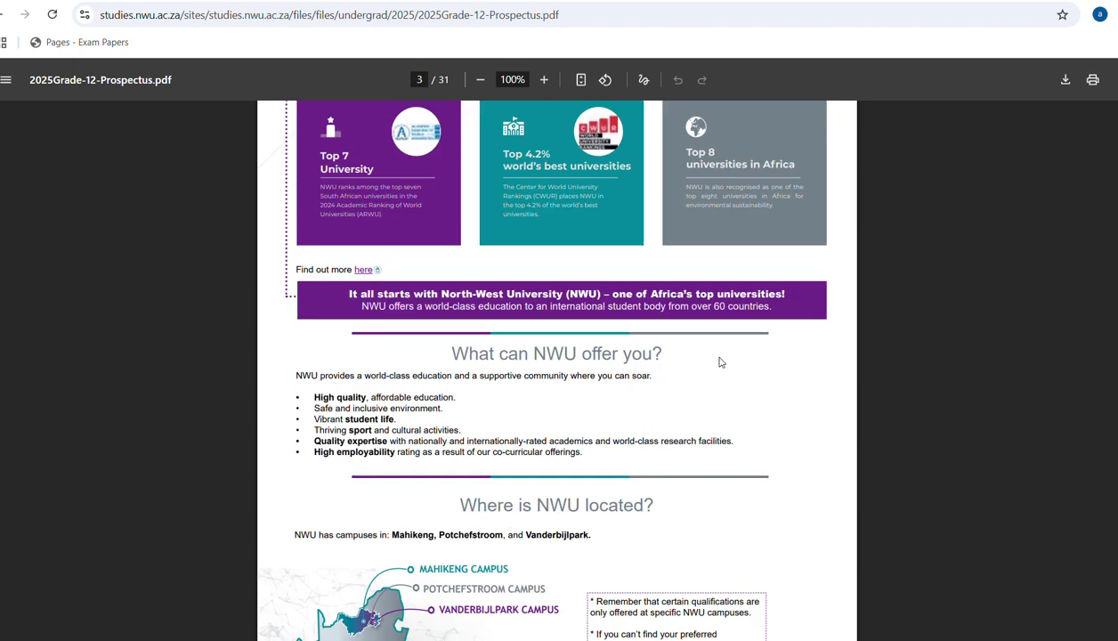
scroll(721, 363, "down", 20)
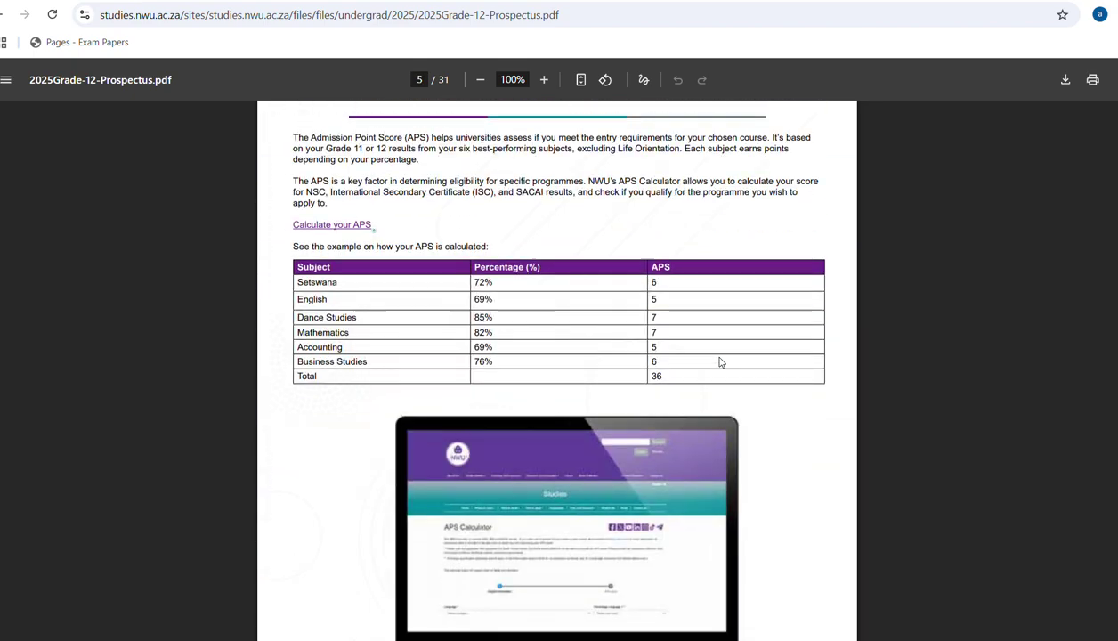
scroll(721, 363, "down", 20)
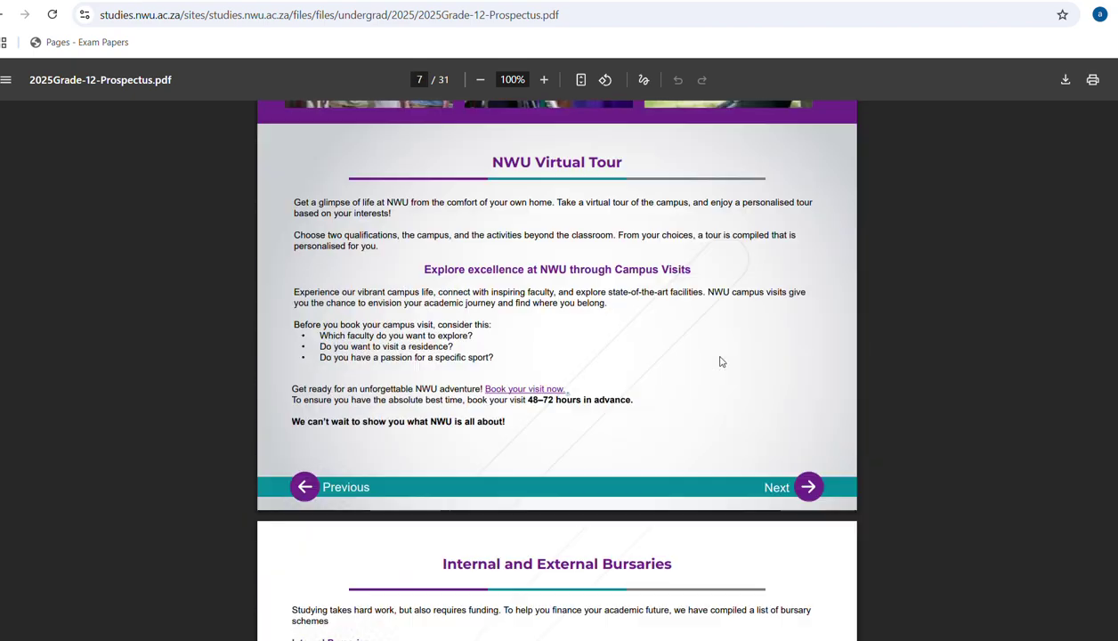
scroll(721, 361, "down", 20)
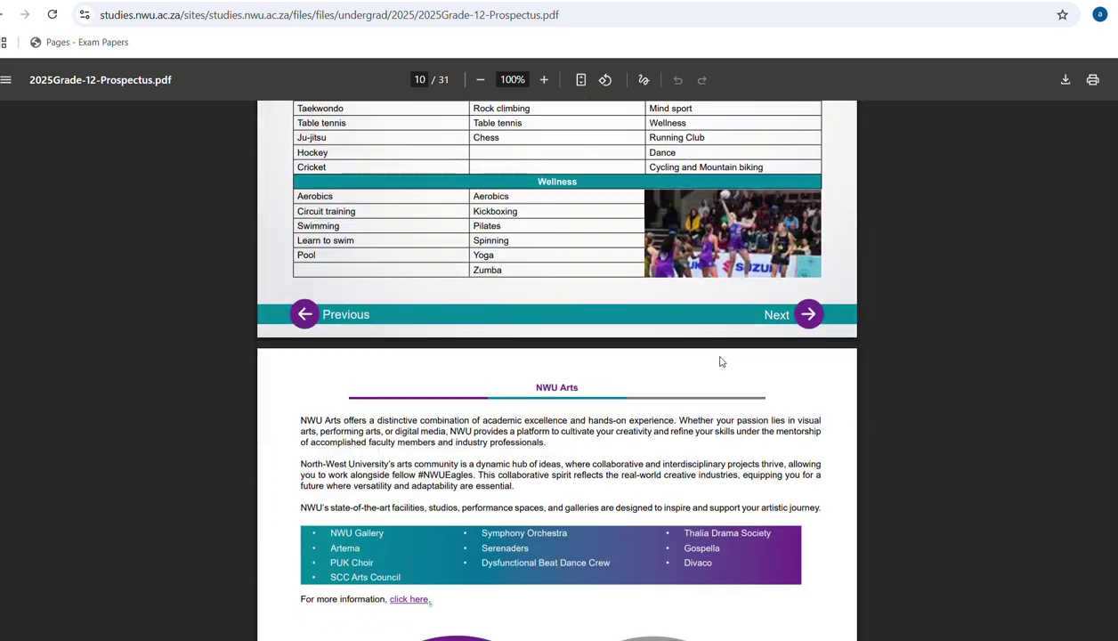
scroll(723, 357, "down", 20)
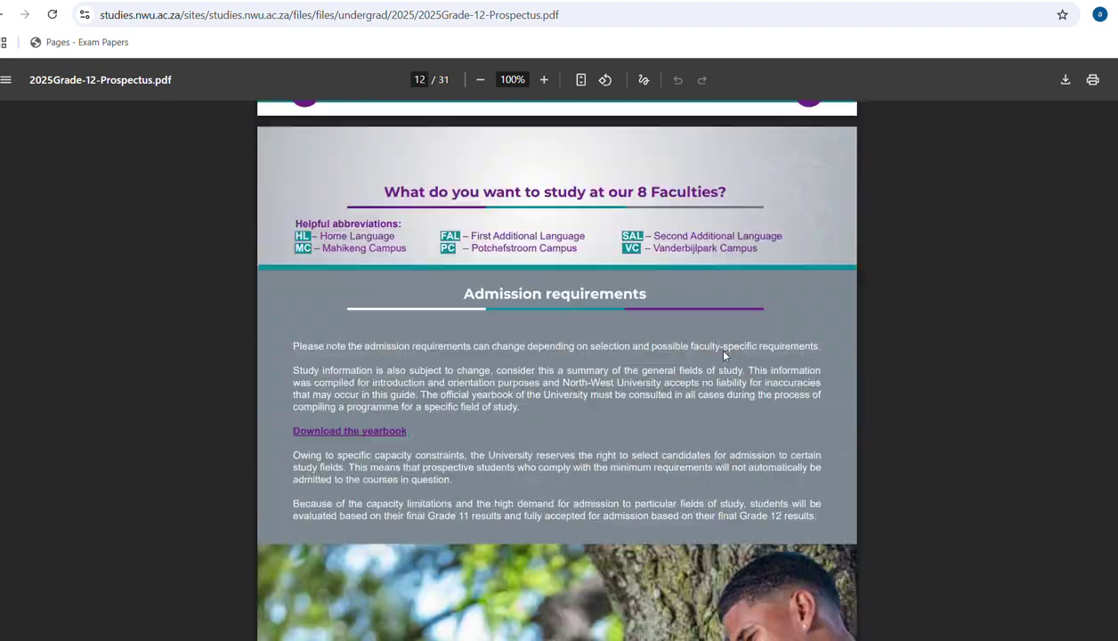
- Examine the Faculty of Engineering's schools and the Bachelor of Engineering's conditional and final acceptance requirements, including the Grade 12 results wording
scroll(726, 356, "down", 4)
scroll(725, 356, "up", 1)
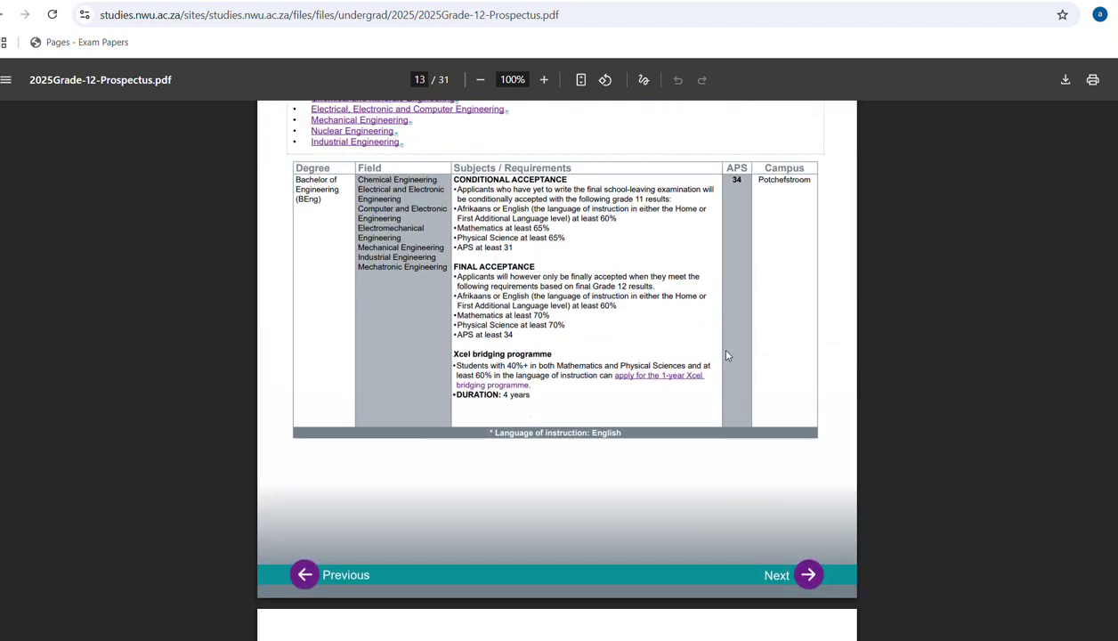
scroll(726, 355, "up", 1)
scroll(726, 355, "up", 4)
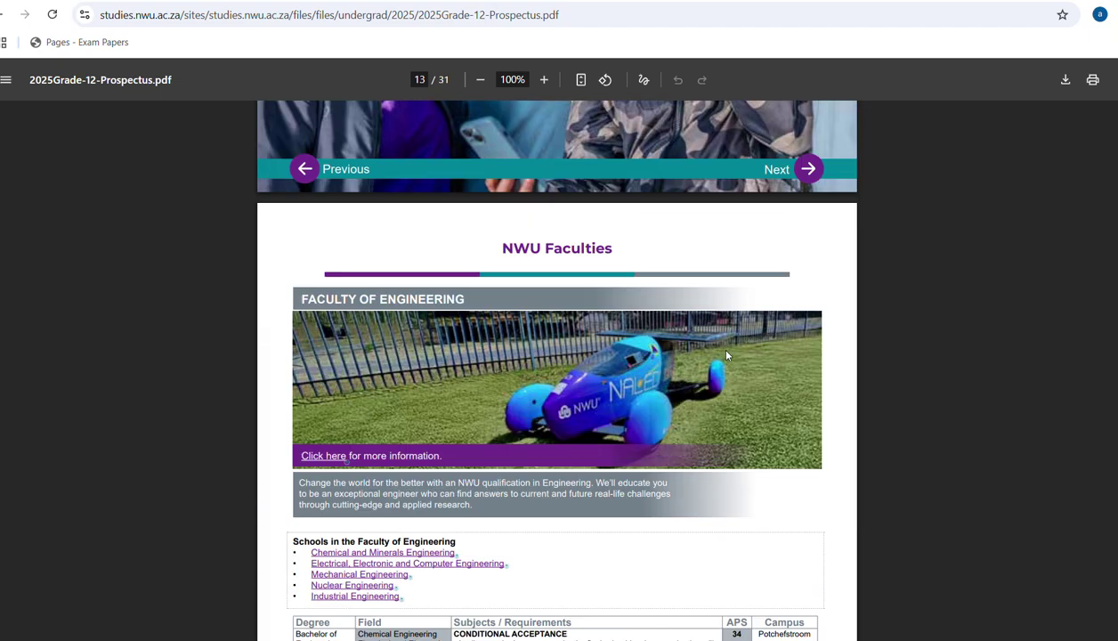
scroll(727, 355, "down", 7)
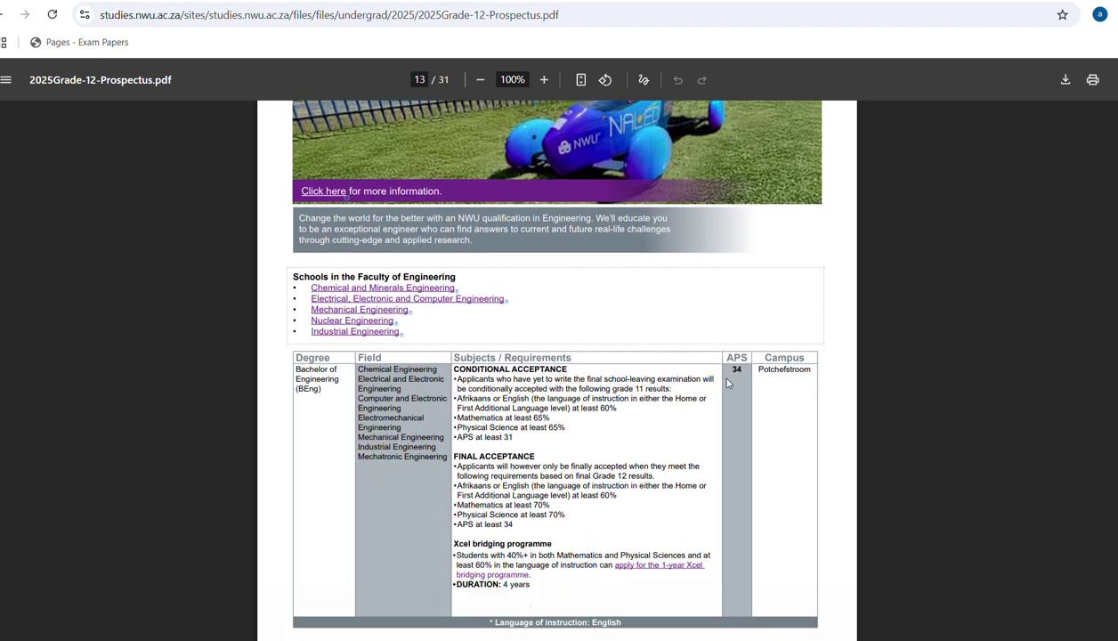
scroll(725, 374, "up", 4)
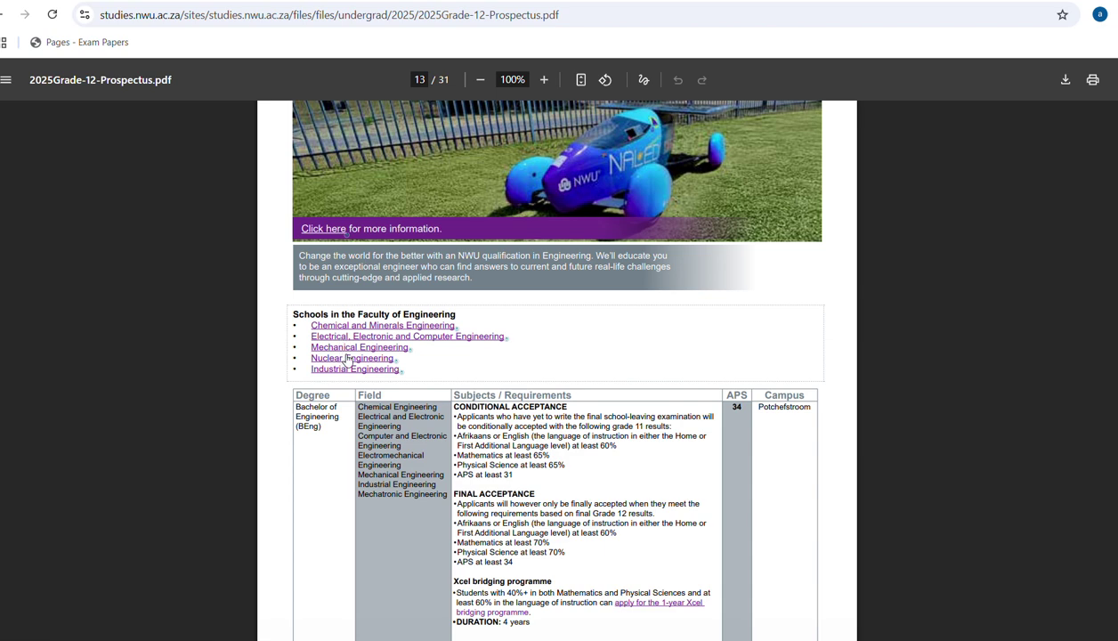
scroll(530, 327, "down", 3)
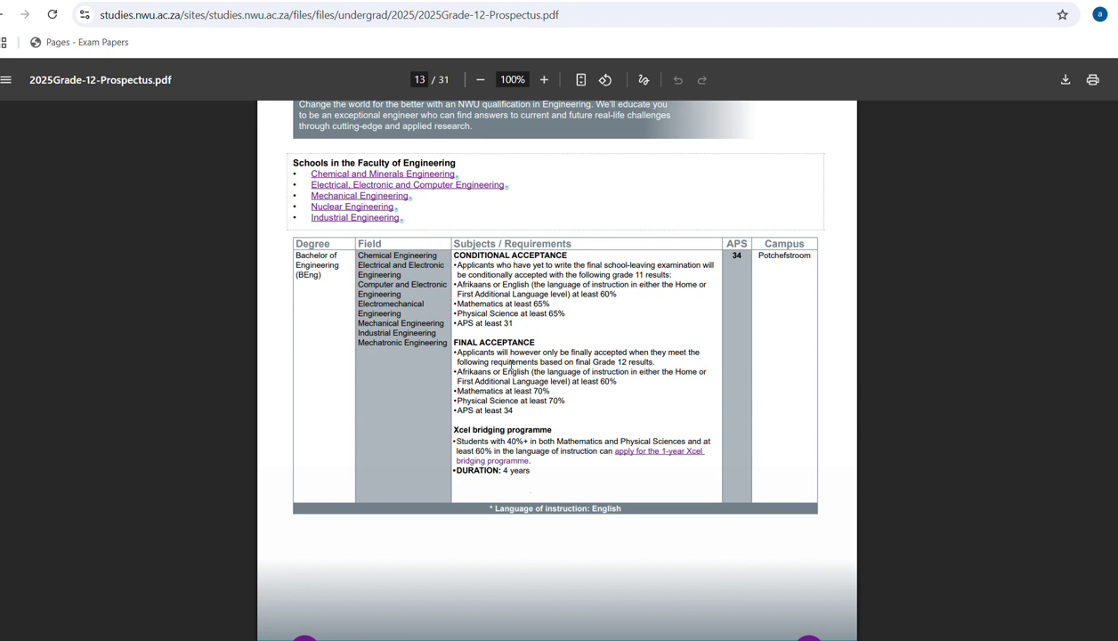
left_click_drag(584, 362, 642, 361)
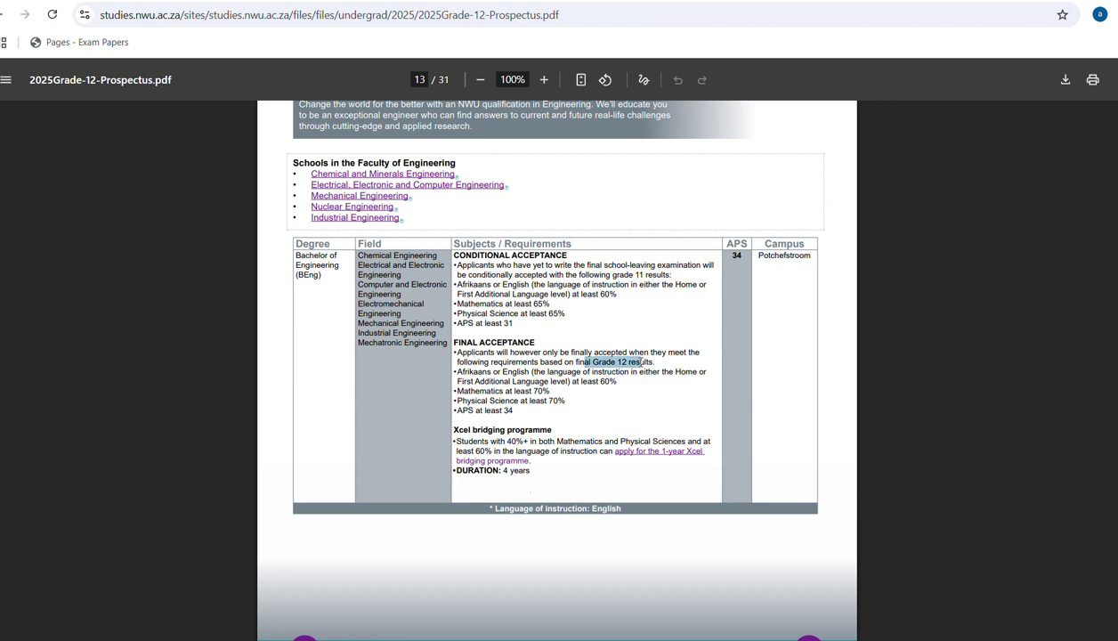
left_click(538, 420)
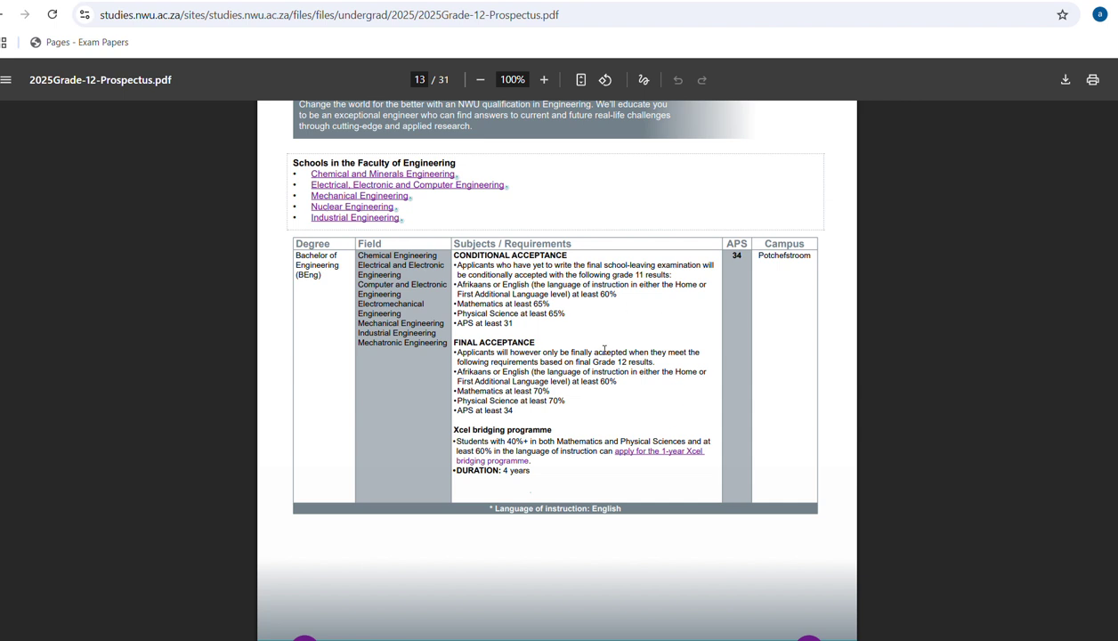
- Review the degrees, subject requirements, APS and campuses for the Faculty of Law and the Faculty of Theology
scroll(609, 336, "down", 5)
scroll(633, 338, "down", 1)
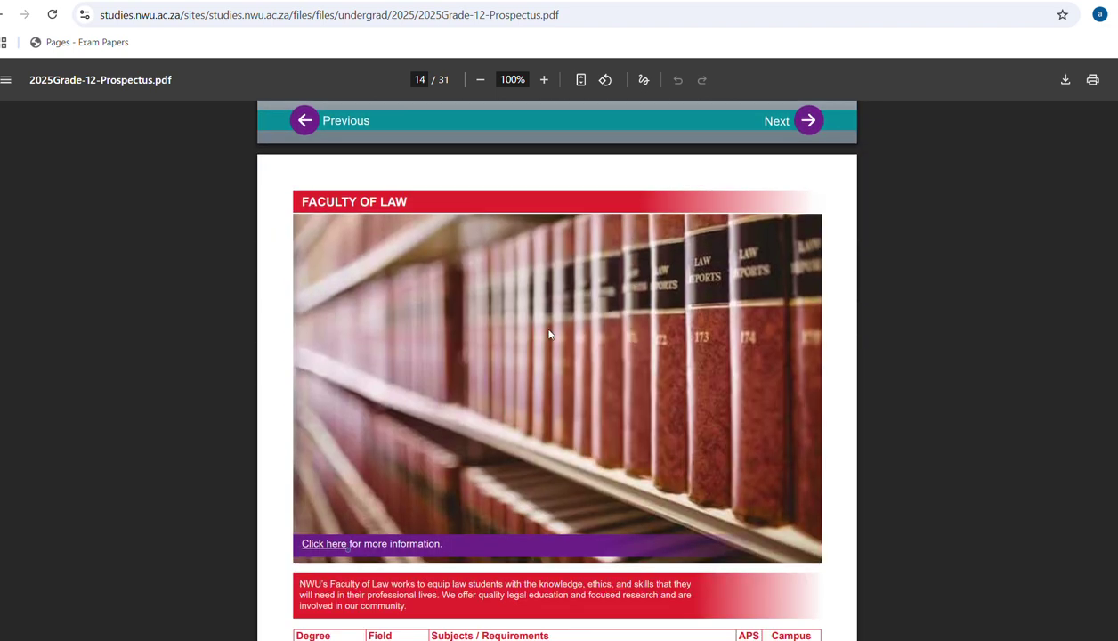
scroll(488, 273, "down", 3)
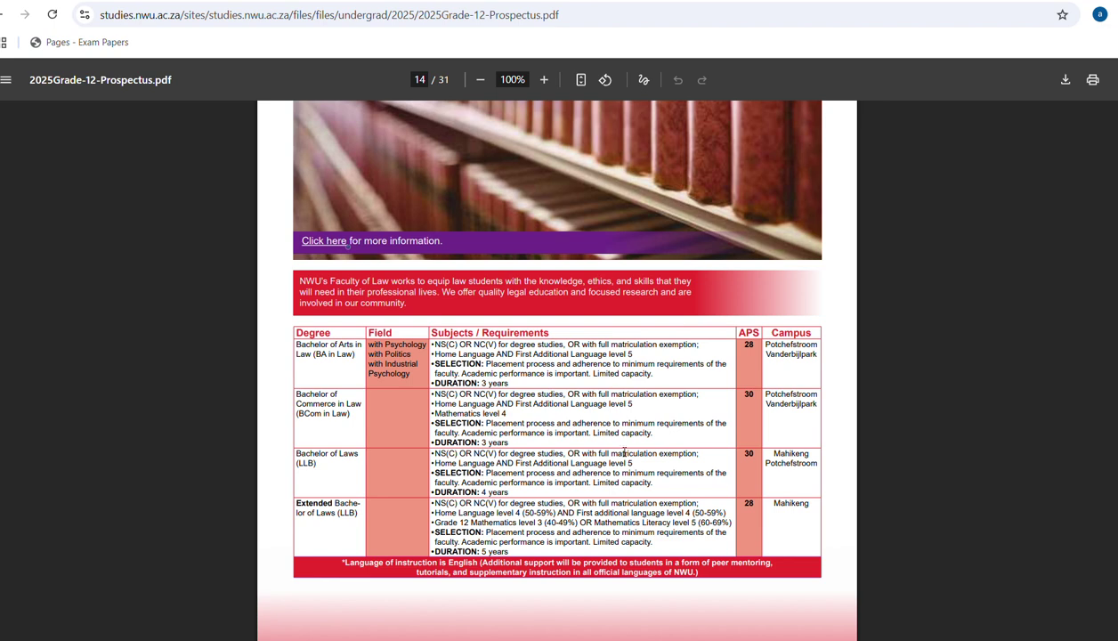
scroll(614, 445, "down", 4)
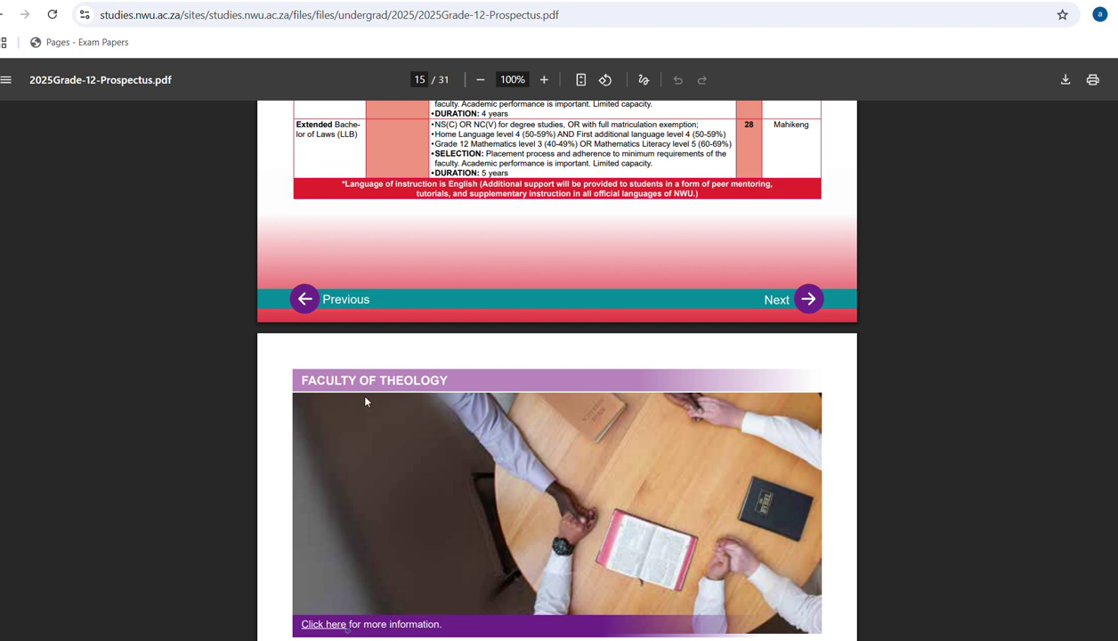
scroll(394, 402, "down", 3)
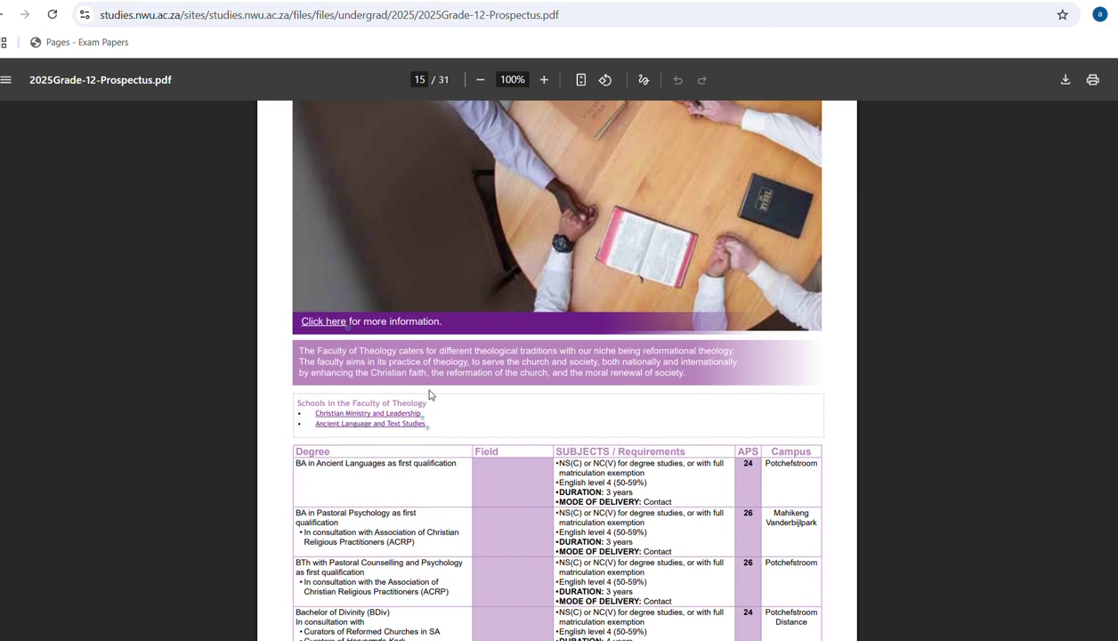
scroll(429, 394, "down", 2)
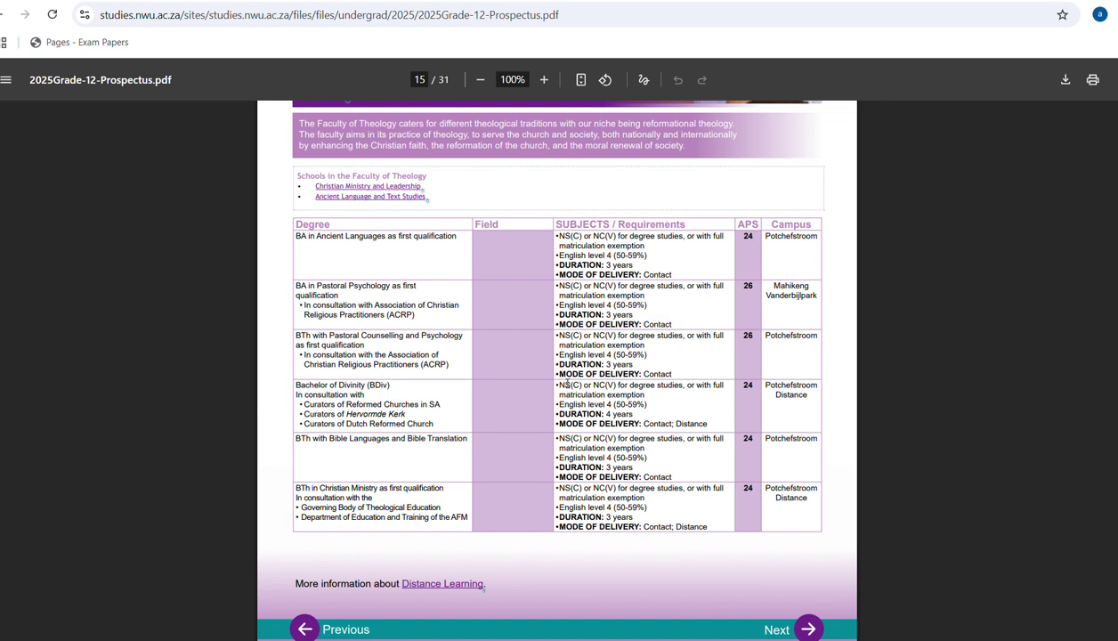
- Review the programmes, subject requirements, APS and campuses for the Faculty of Education and the Faculty of Natural and Agricultural Sciences
scroll(568, 384, "down", 4)
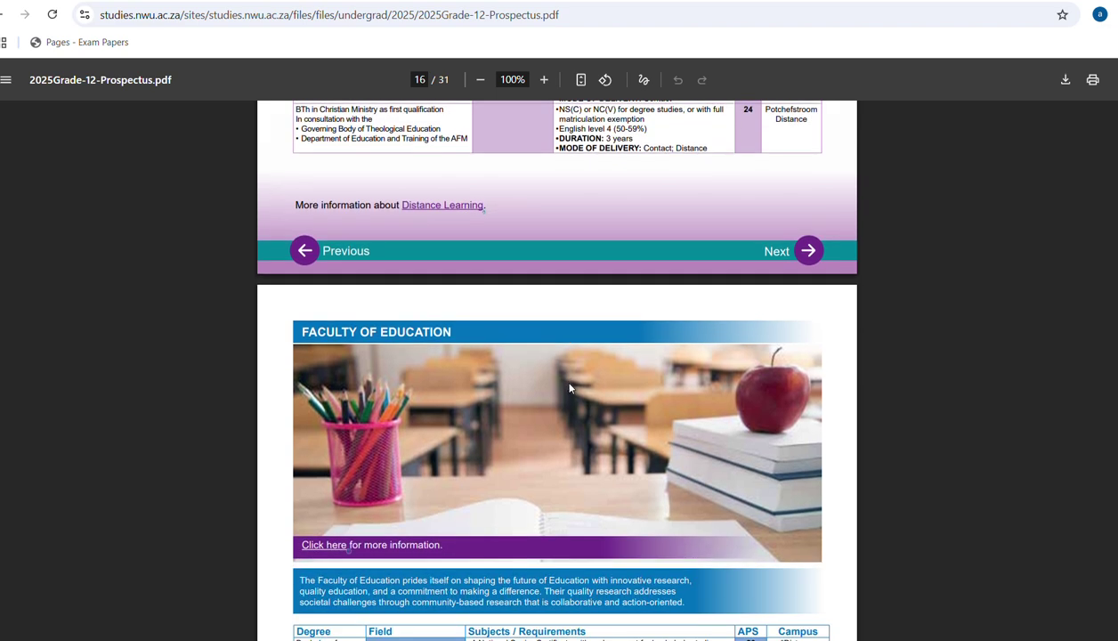
scroll(568, 384, "down", 3)
scroll(570, 389, "down", 1)
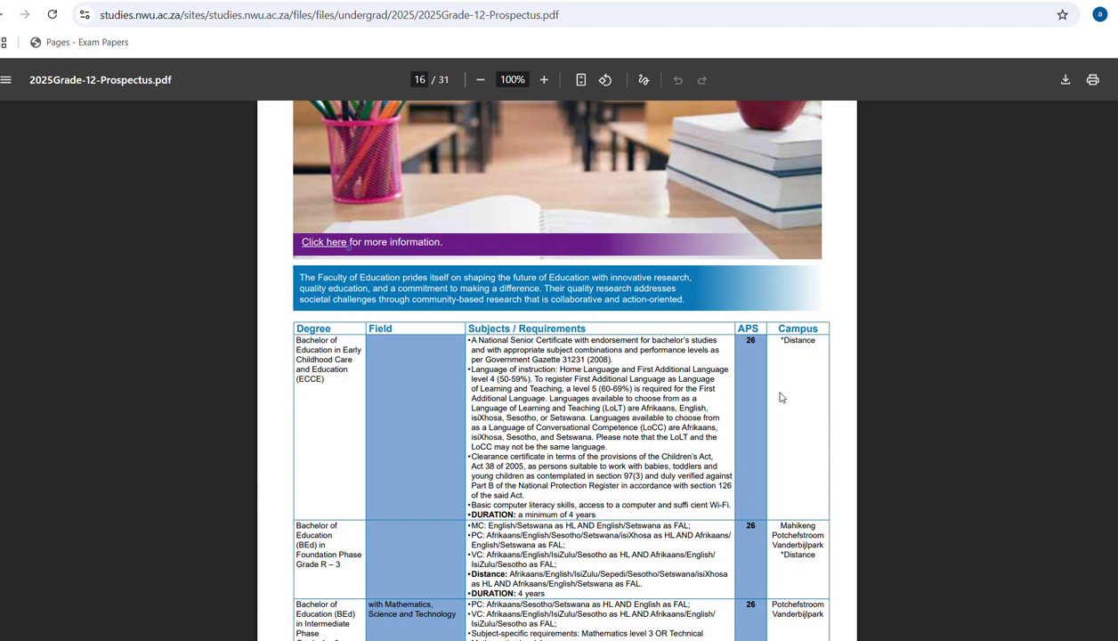
scroll(780, 397, "down", 20)
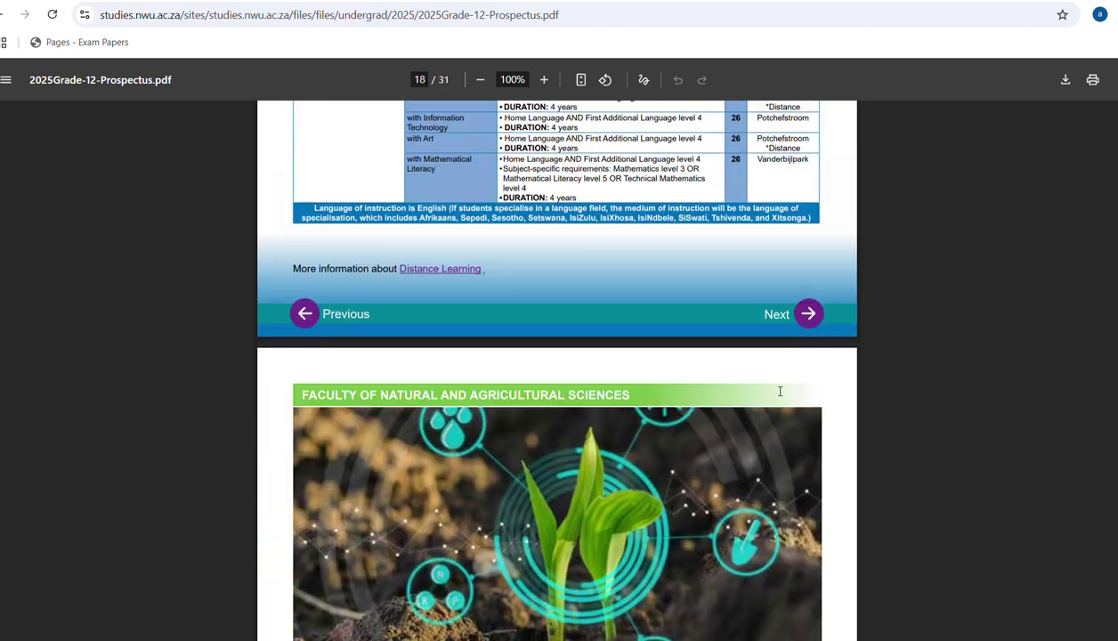
scroll(780, 391, "down", 2)
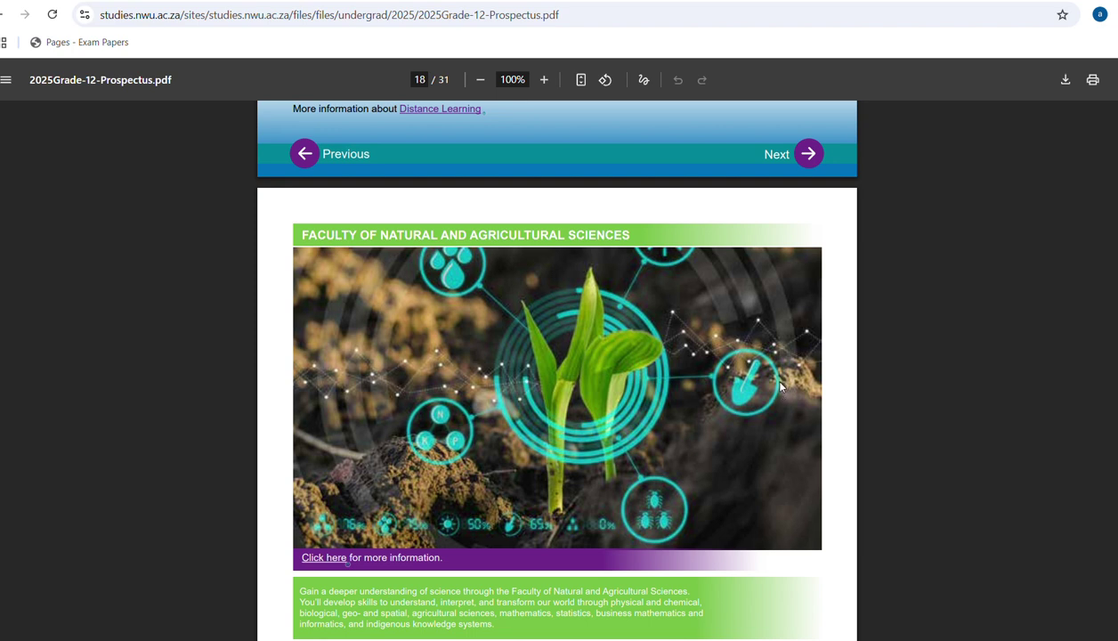
scroll(779, 385, "down", 5)
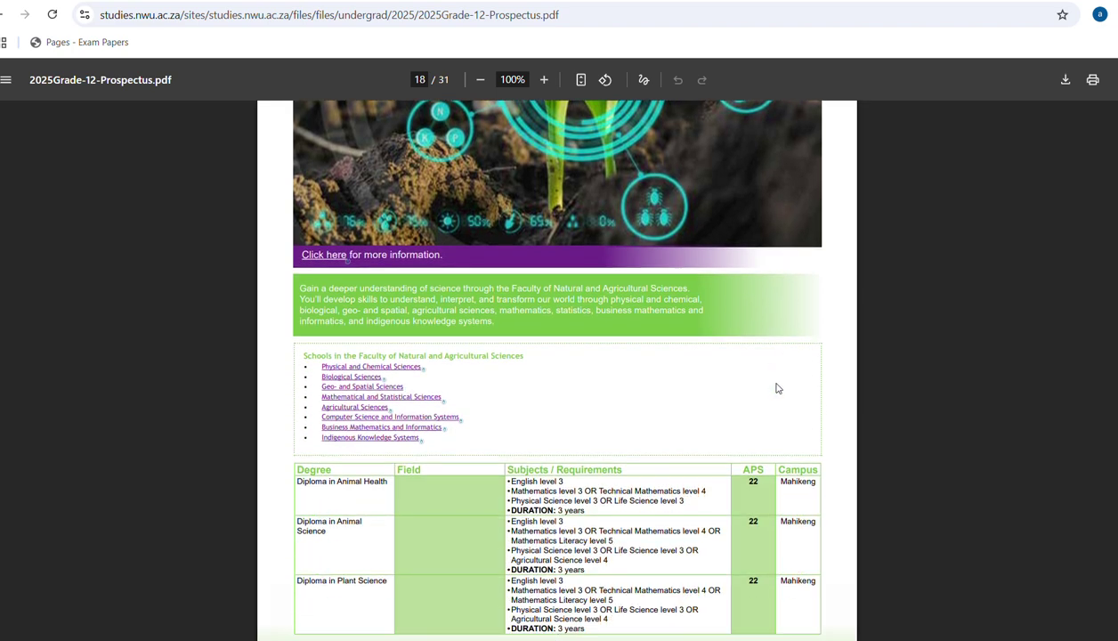
scroll(776, 388, "down", 1)
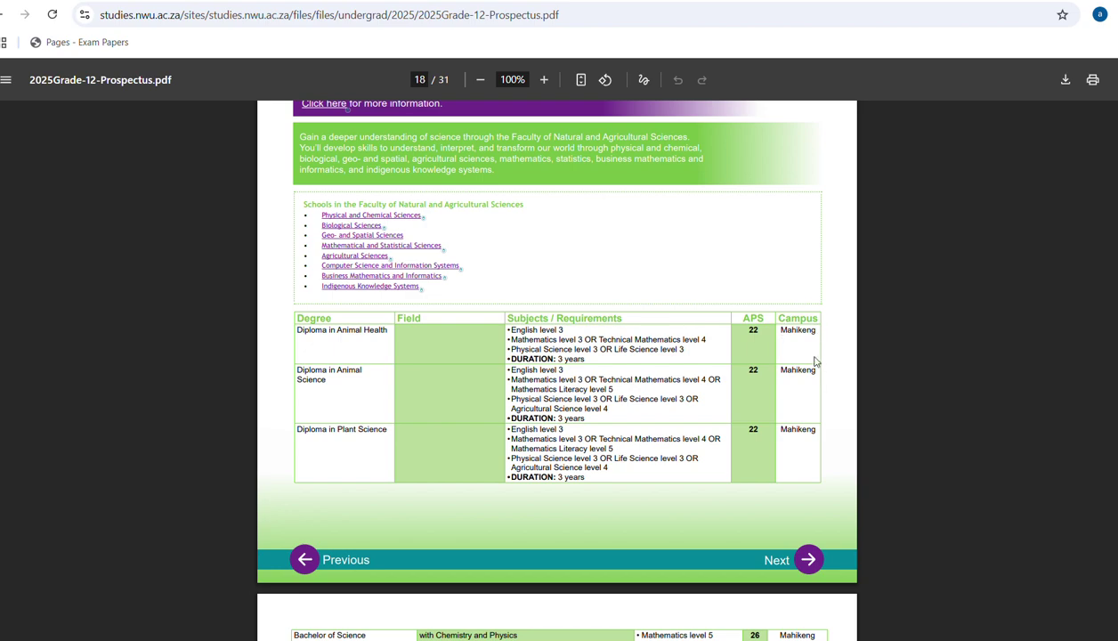
scroll(813, 361, "down", 20)
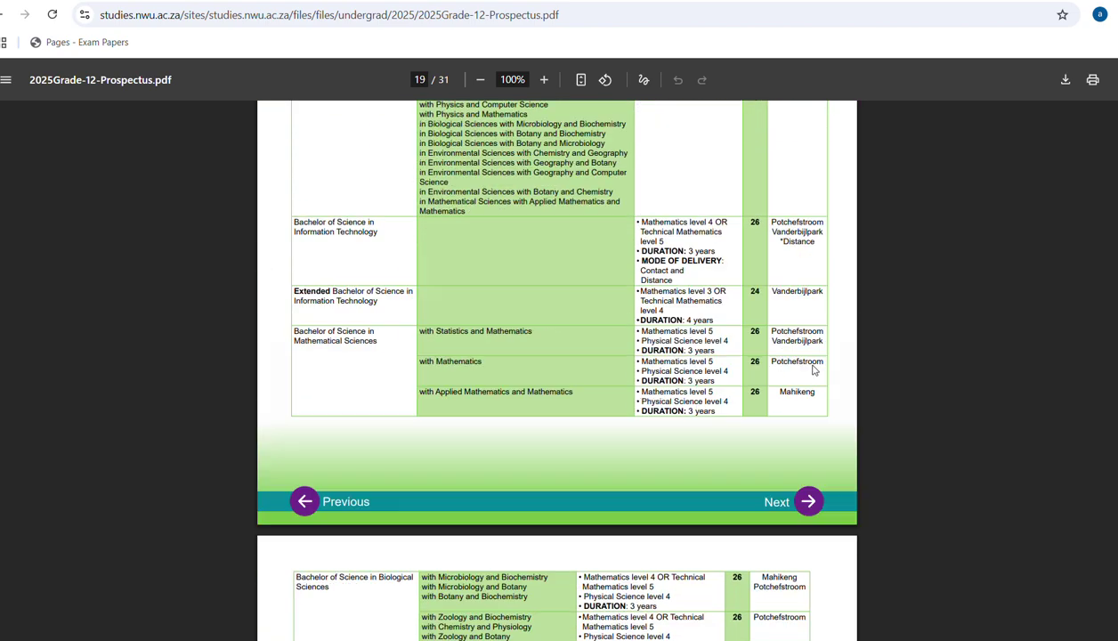
- Examine the Faculty of Economic Management Sciences' Bachelor of Commerce options in the Schools of Accounting Sciences and Economic Sciences
scroll(814, 371, "down", 15)
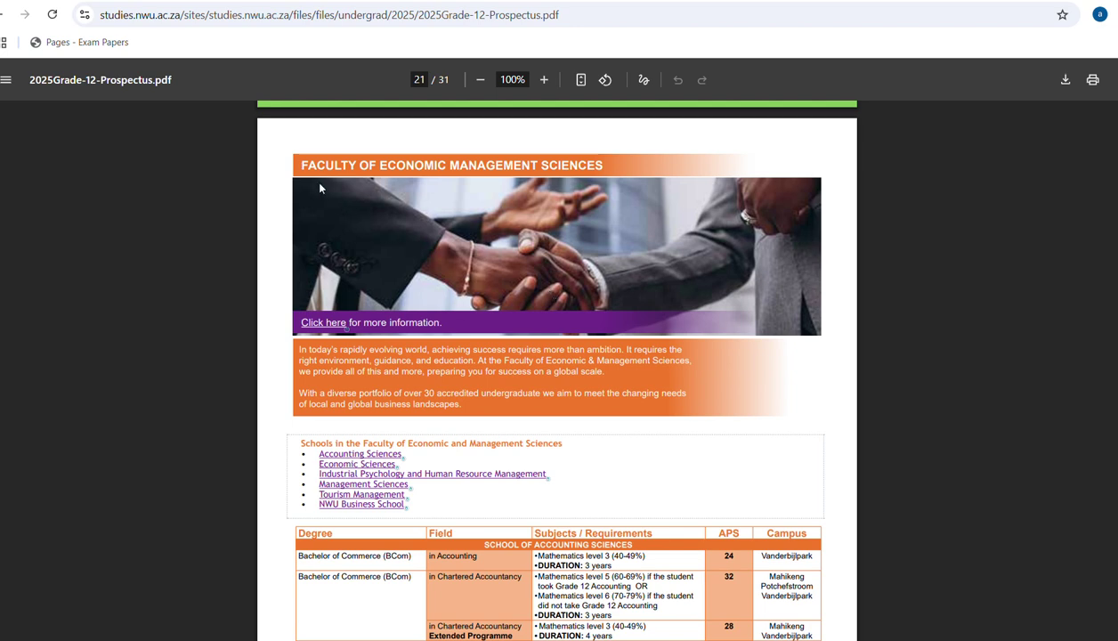
scroll(474, 194, "down", 5)
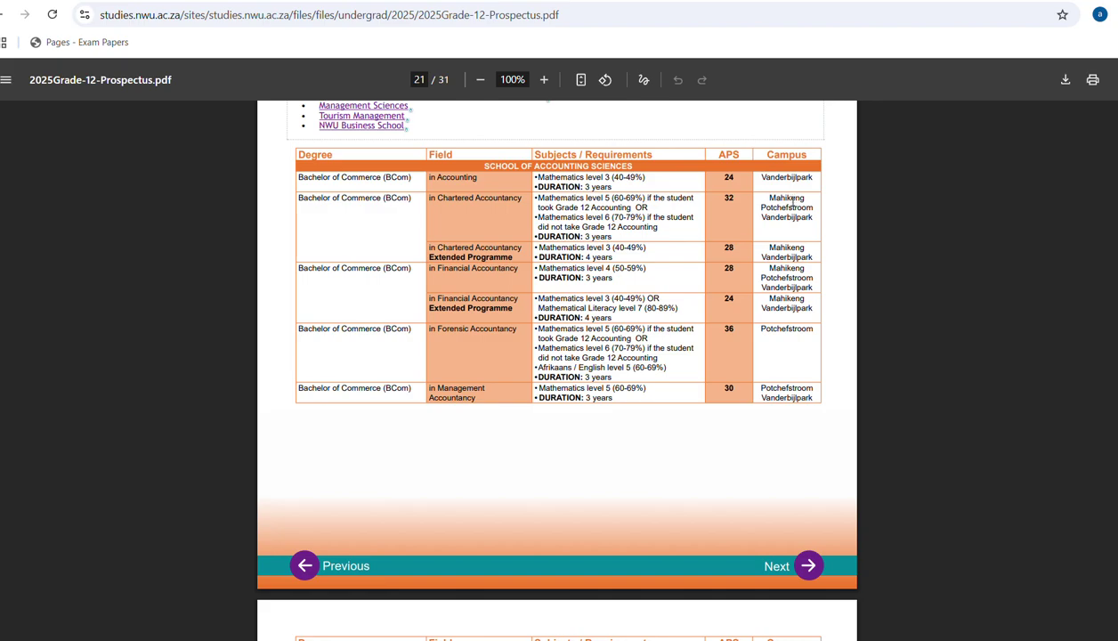
scroll(791, 203, "down", 8)
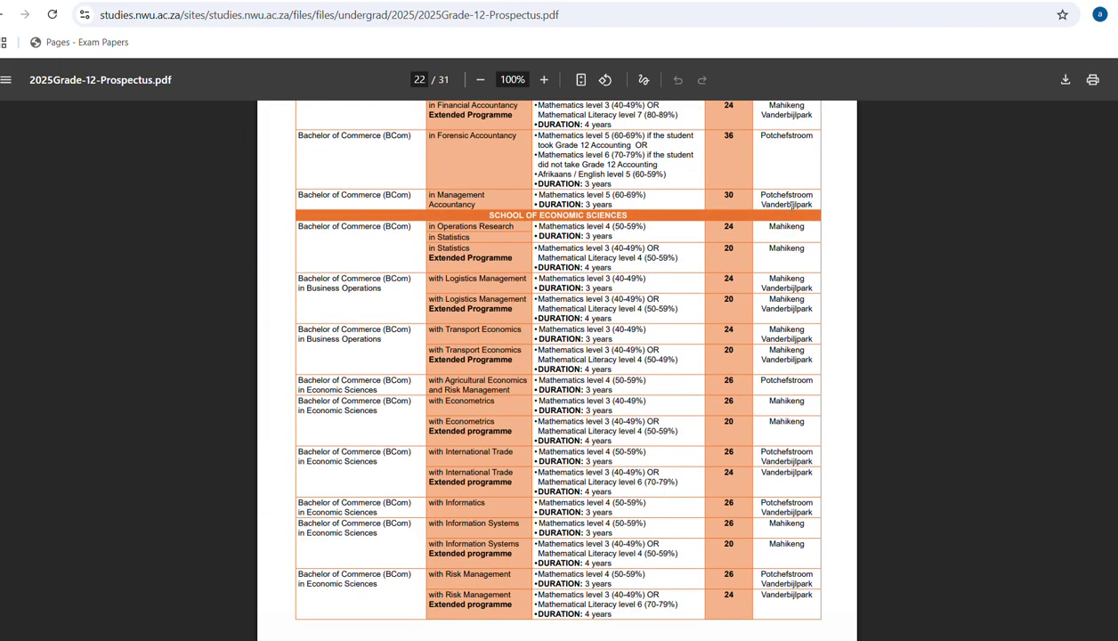
- Examine the Faculty of Health's schools and programme requirements, from Human Movement Sciences through Pharmacy, Consumer Sciences and Psychology to Nursing
scroll(791, 203, "down", 15)
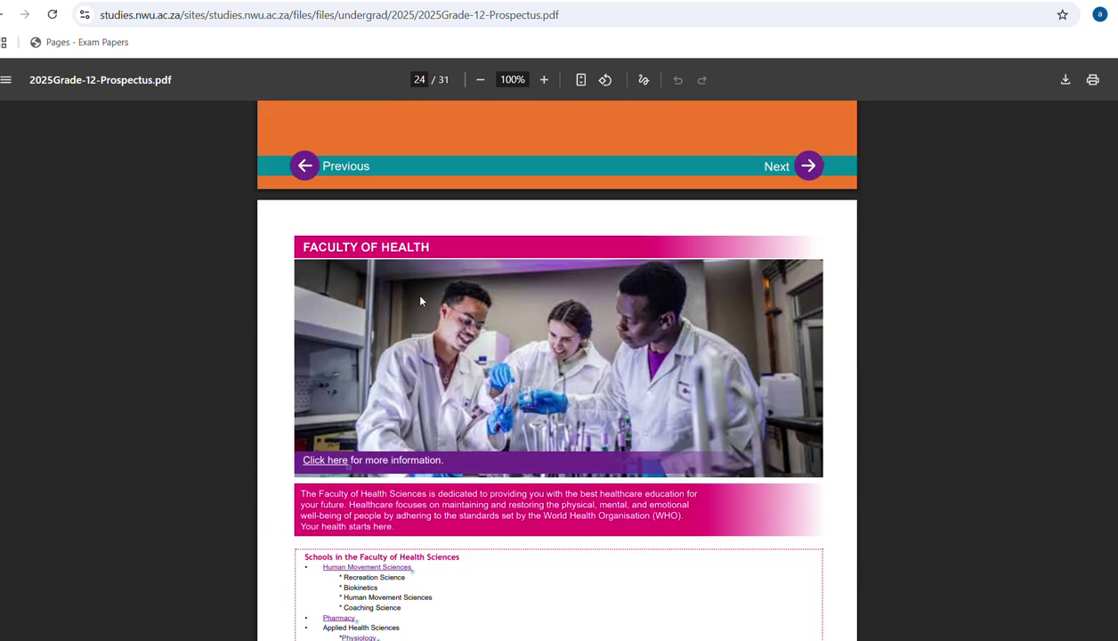
scroll(414, 292, "down", 4)
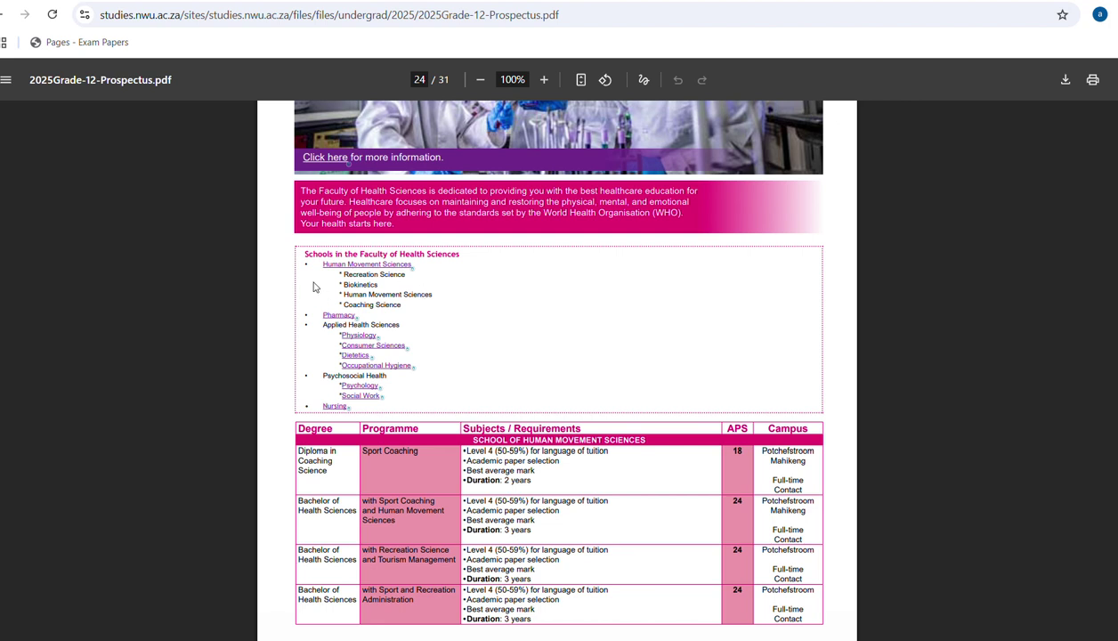
scroll(479, 315, "down", 2)
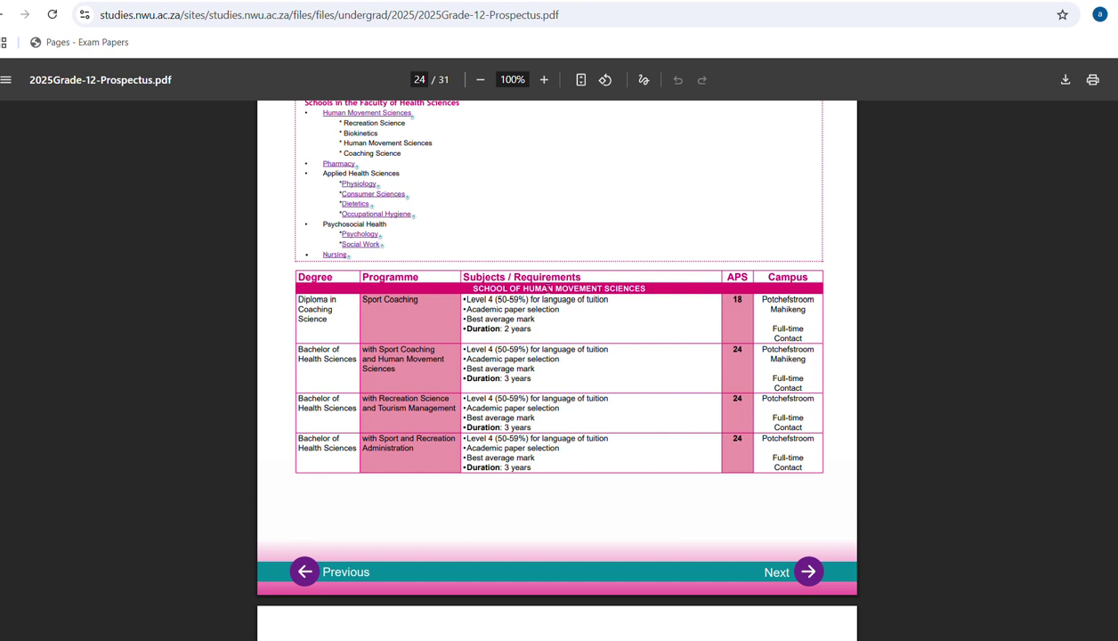
scroll(550, 287, "down", 7)
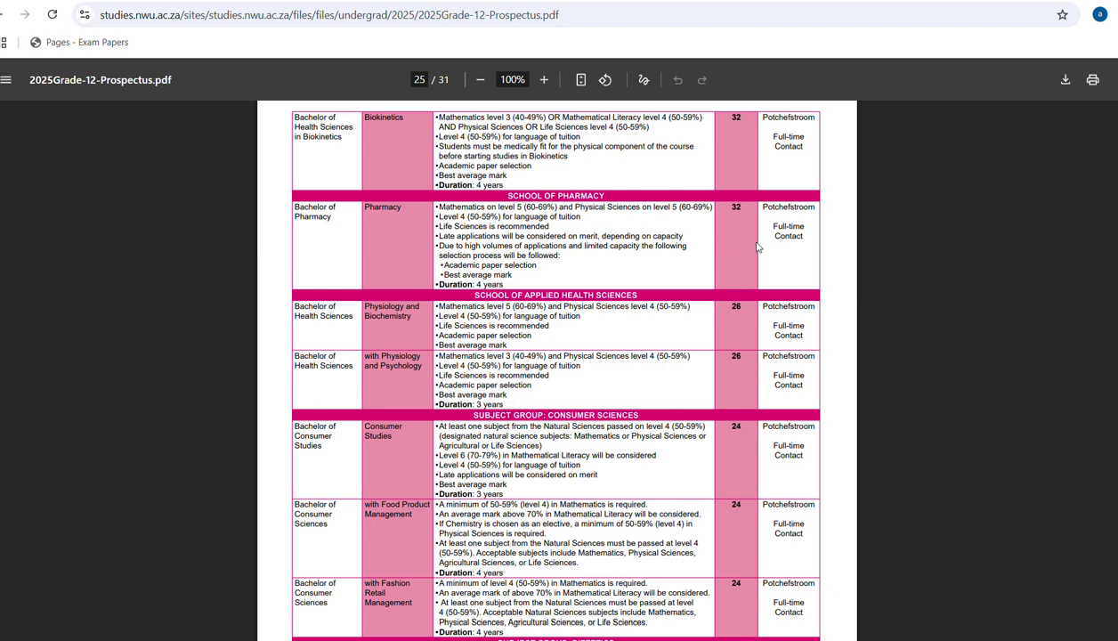
scroll(758, 248, "down", 3)
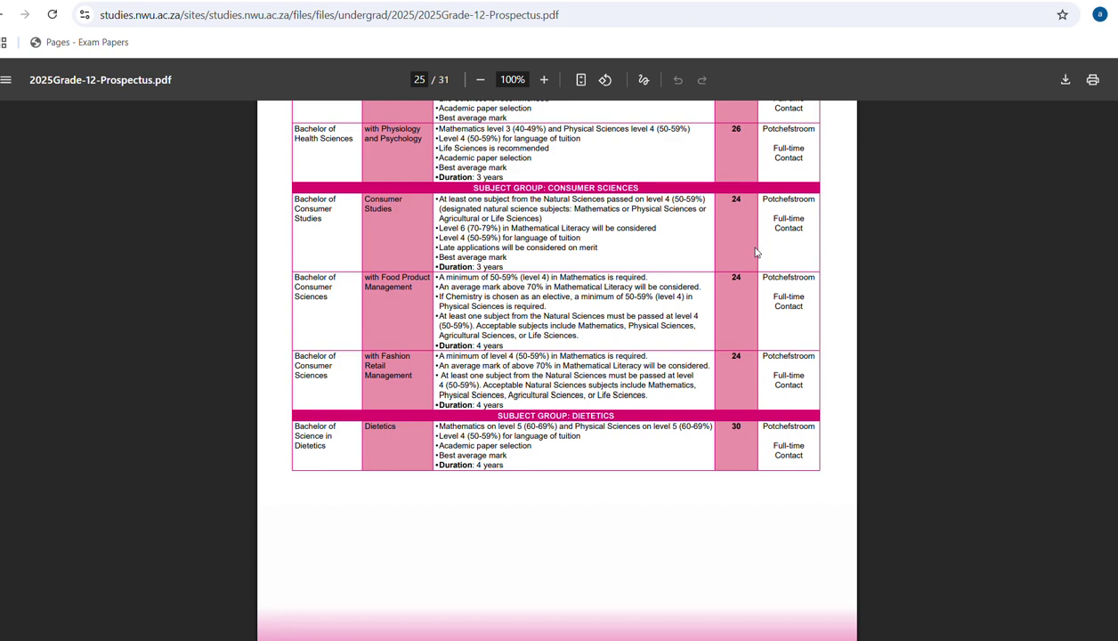
scroll(758, 258, "down", 4)
scroll(758, 260, "down", 4)
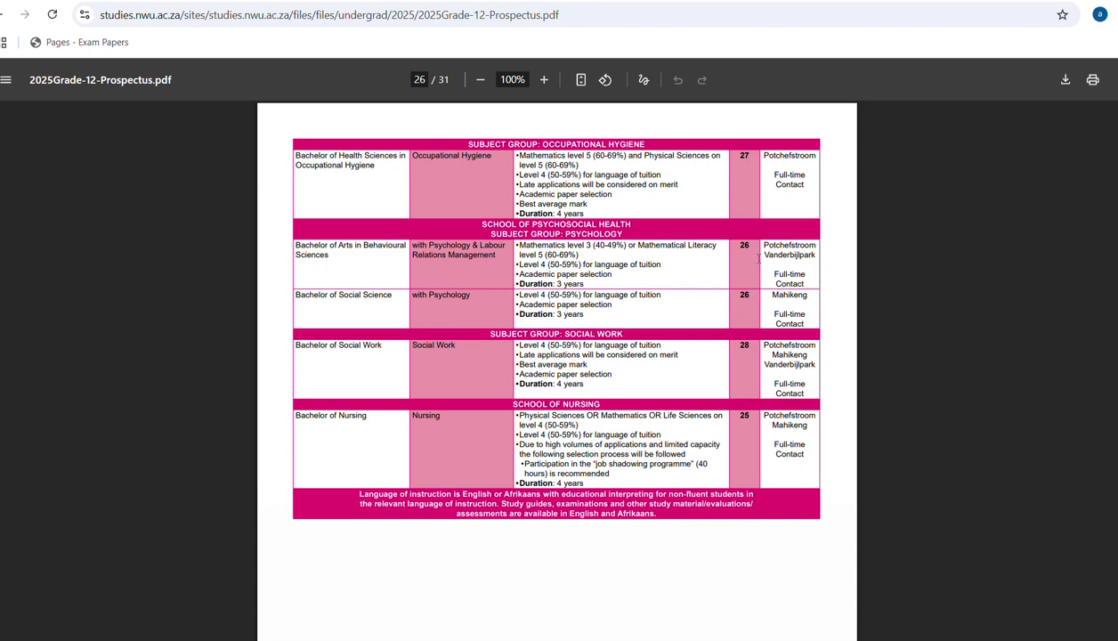
- Examine the Faculty of Humanities' schools, from Communication and Government Studies through Languages, Music and Philosophy to Social Sciences, with their requirements, APS and campuses
scroll(759, 258, "down", 10)
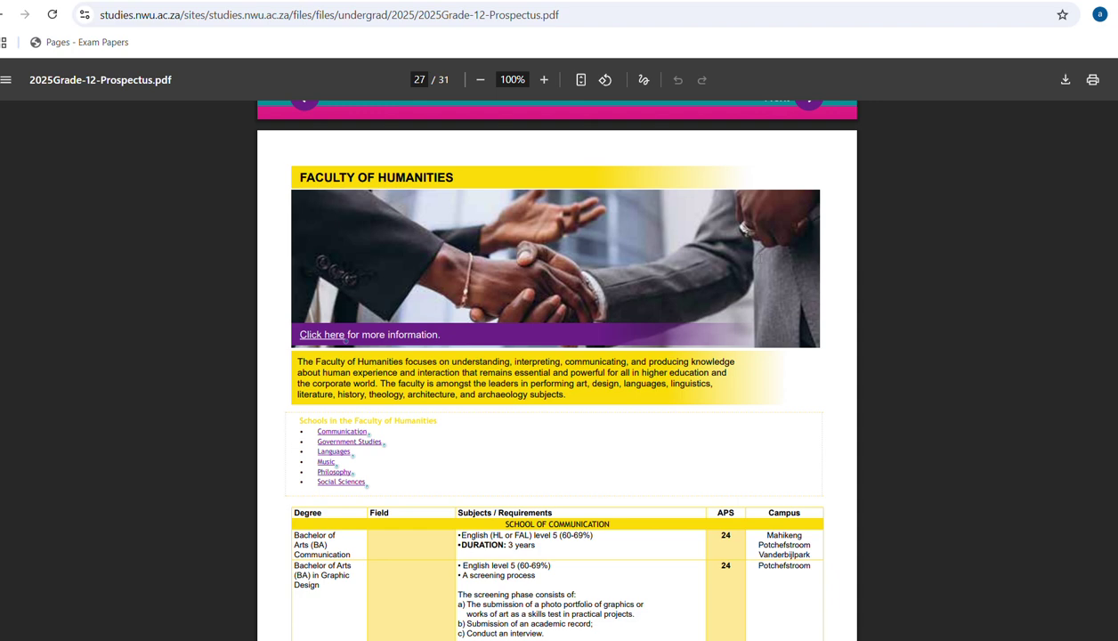
scroll(760, 258, "down", 3)
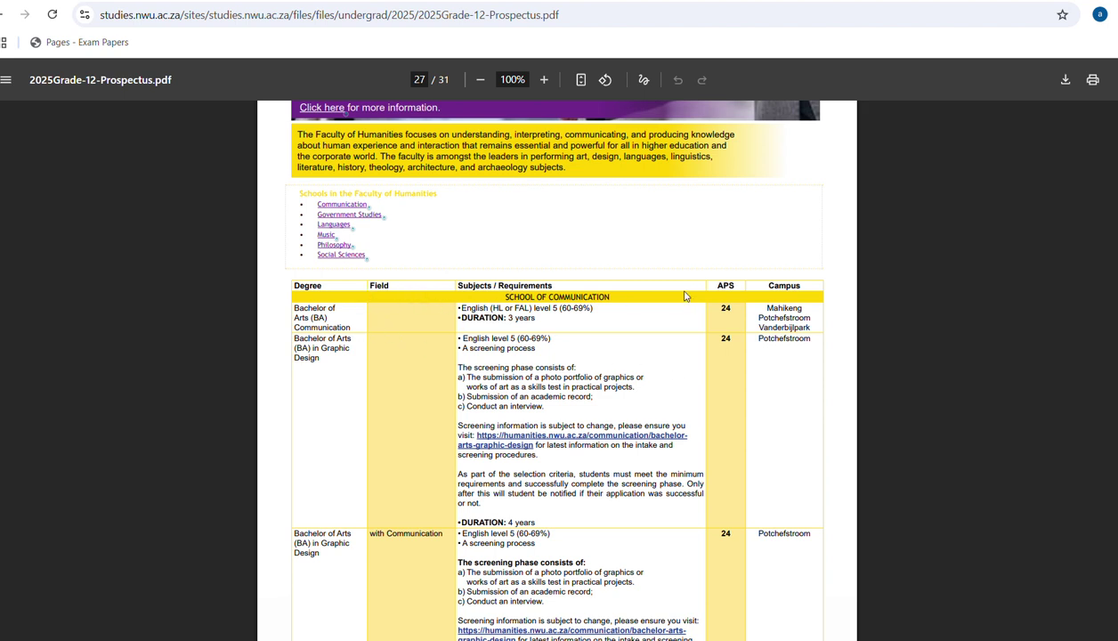
scroll(748, 294, "down", 2)
scroll(751, 310, "down", 15)
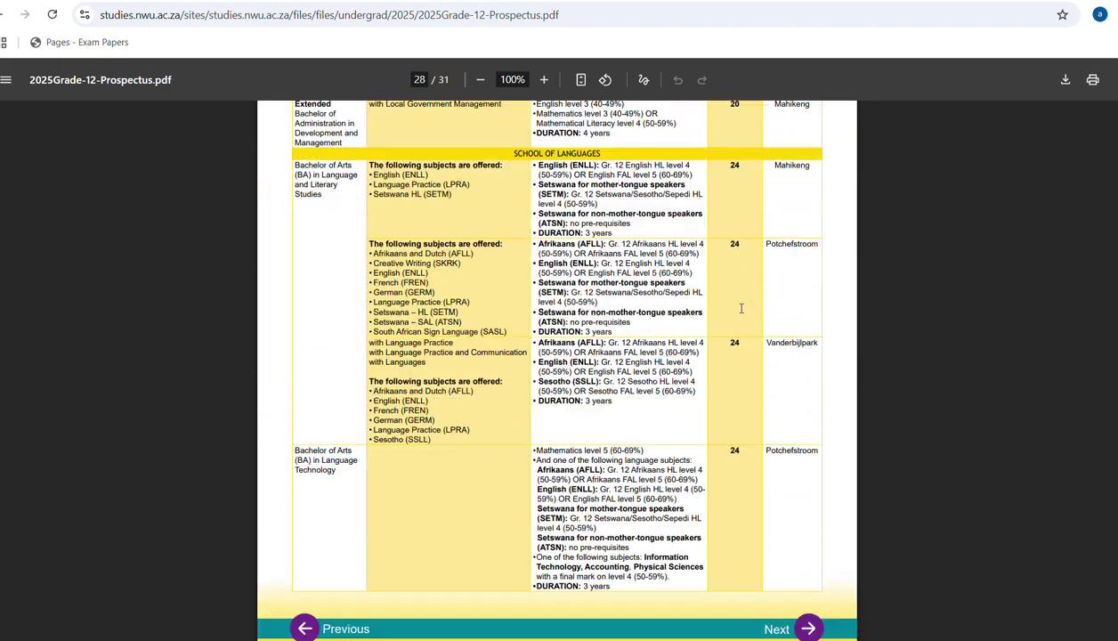
scroll(743, 301, "down", 8)
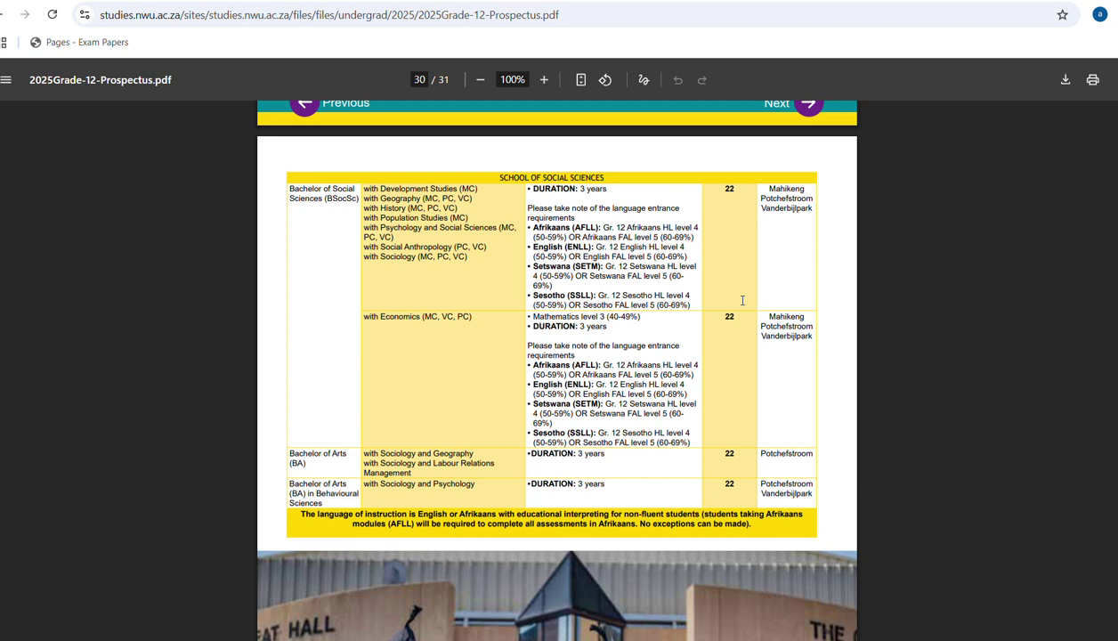
scroll(742, 301, "down", 5)
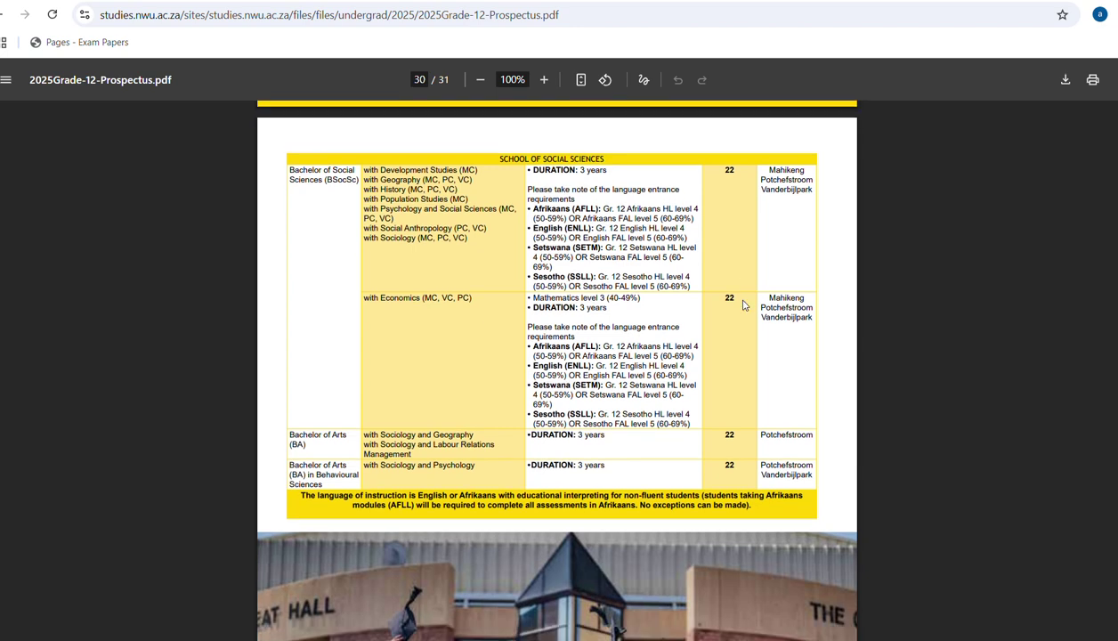
scroll(744, 305, "down", 7)
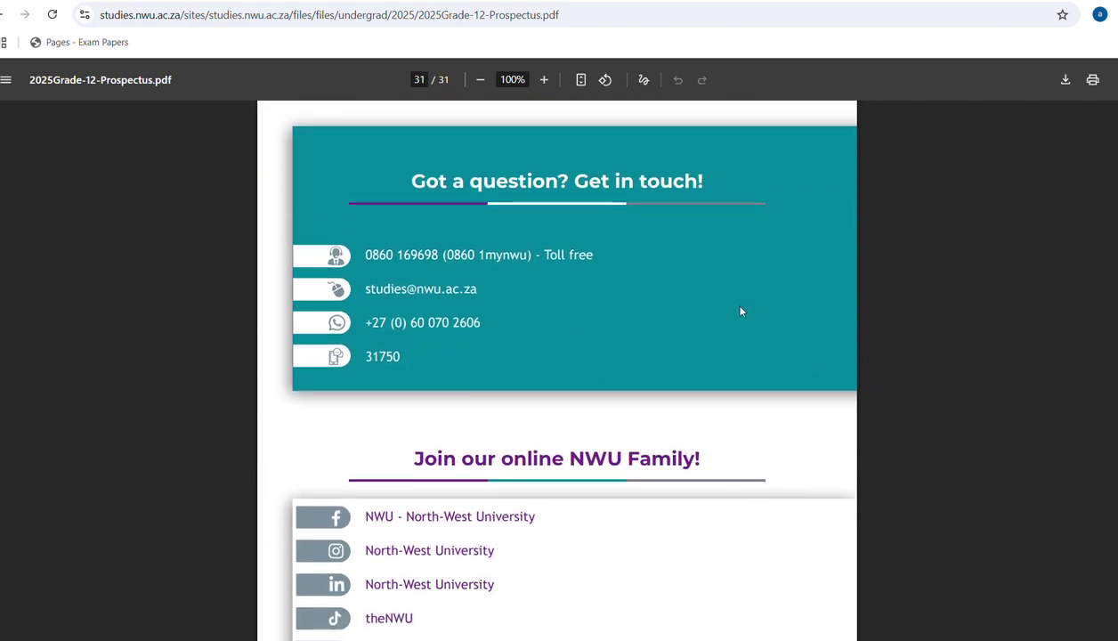
scroll(739, 310, "up", 15)
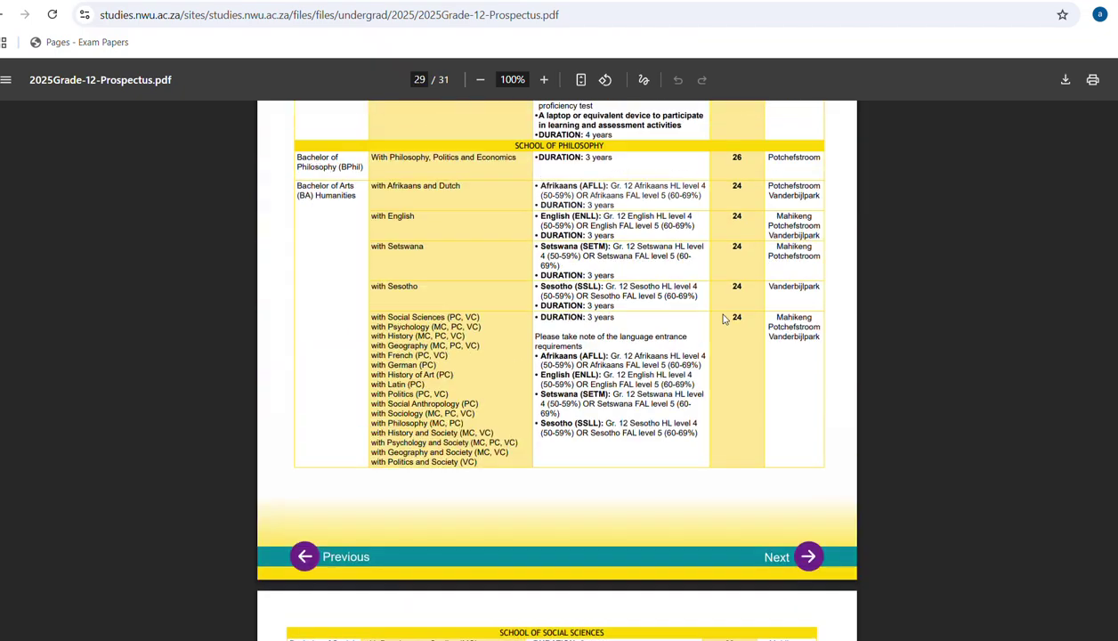
scroll(724, 319, "up", 5)
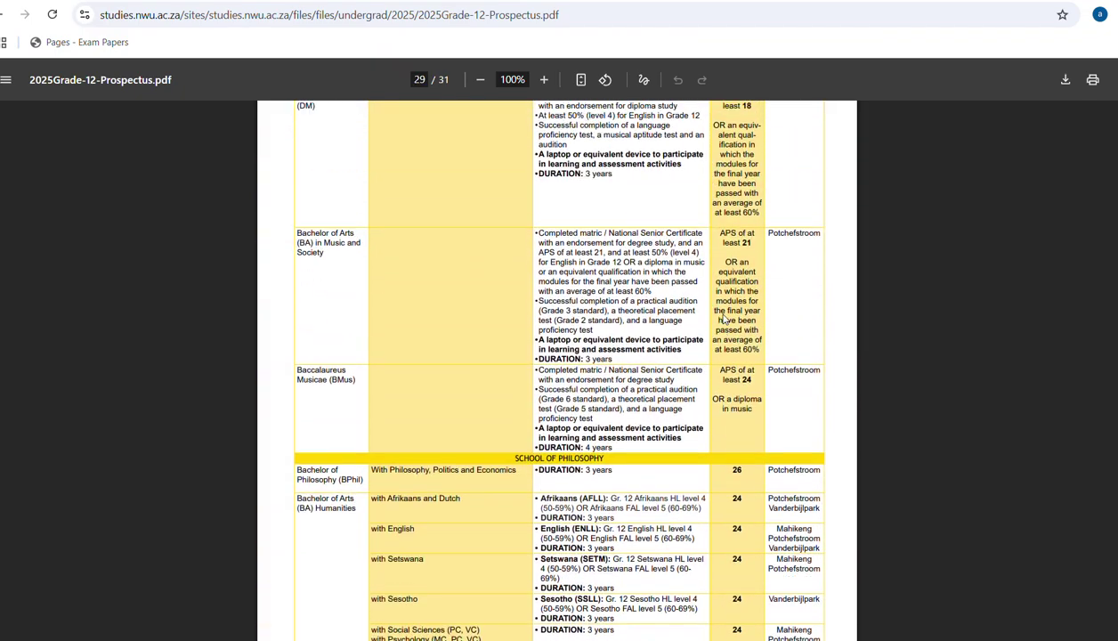
scroll(723, 319, "up", 8)
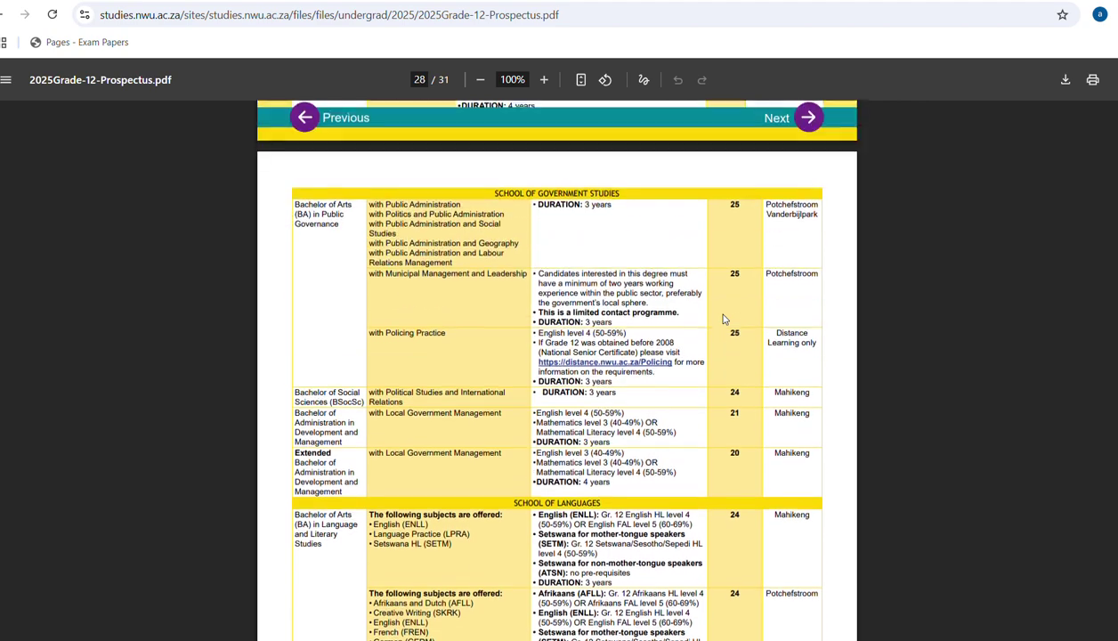
scroll(723, 319, "up", 5)
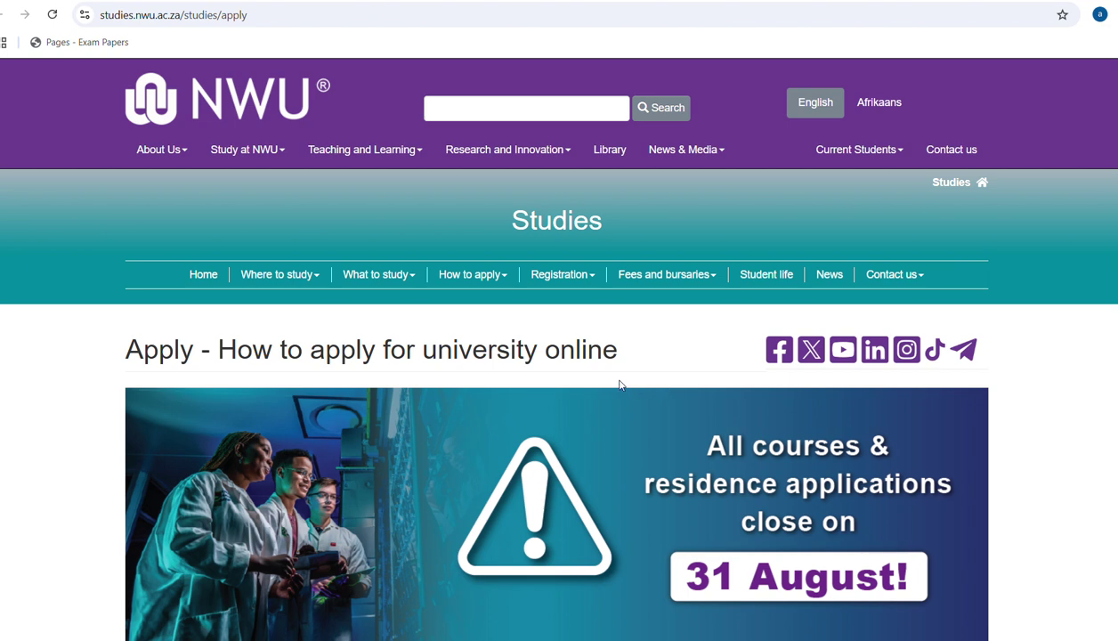
- Go to NWU's online application page and fill in the applicant's full name and surname in the registration form
left_click(510, 278)
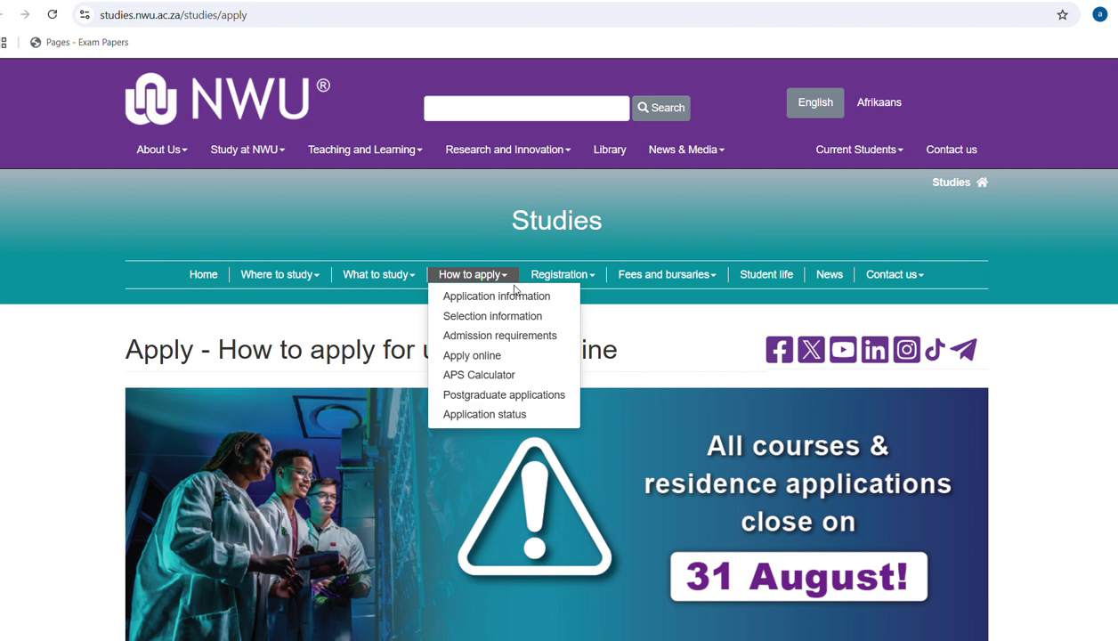
left_click(491, 356)
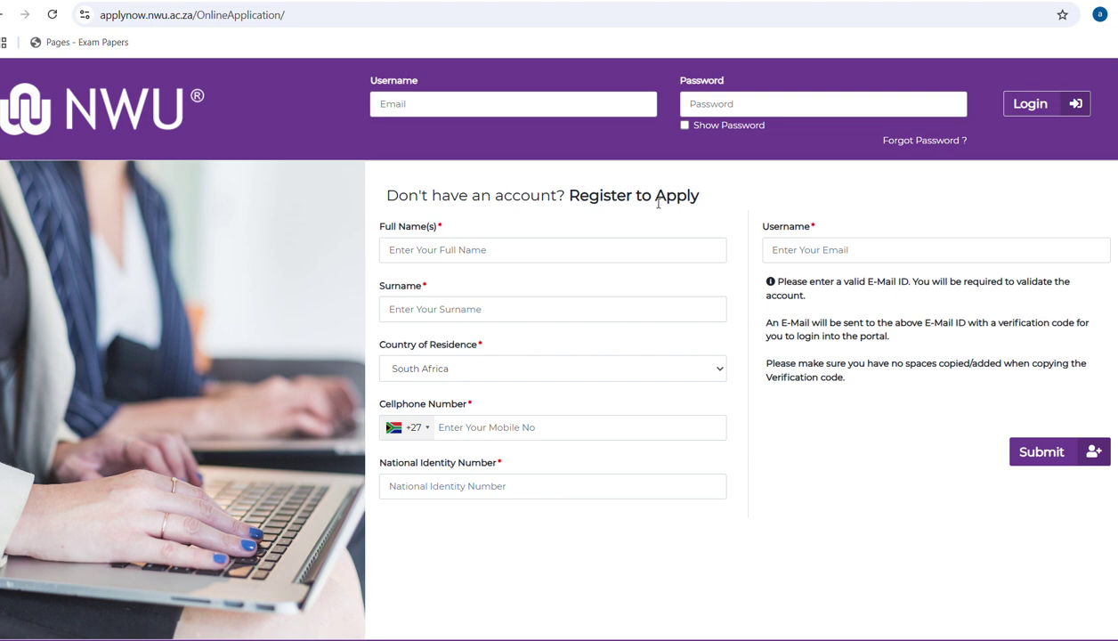
left_click(515, 253)
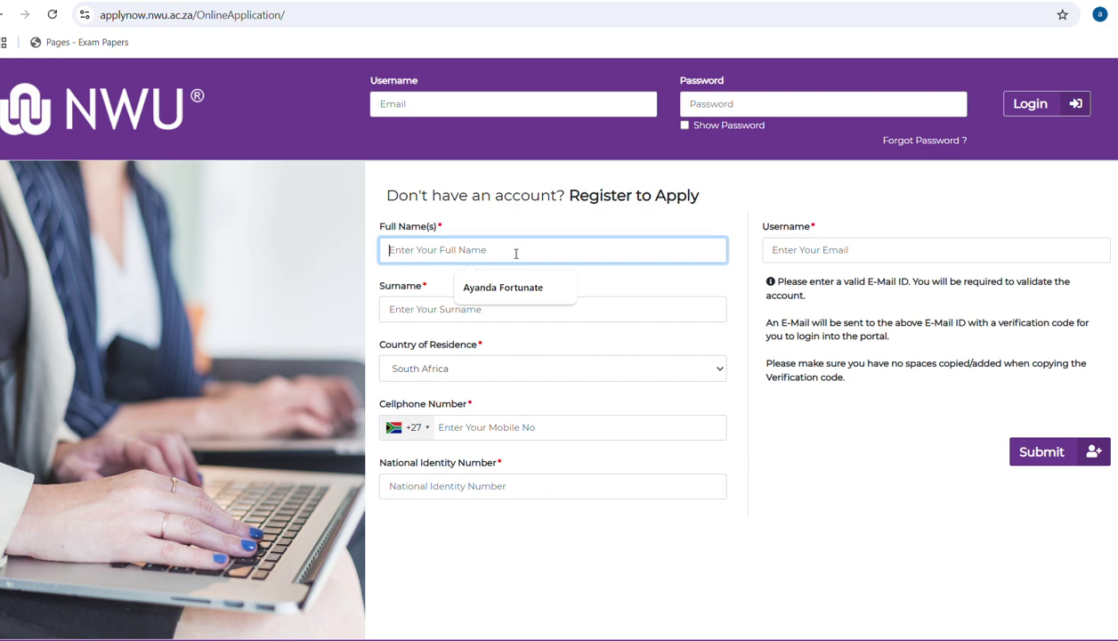
left_click(525, 288)
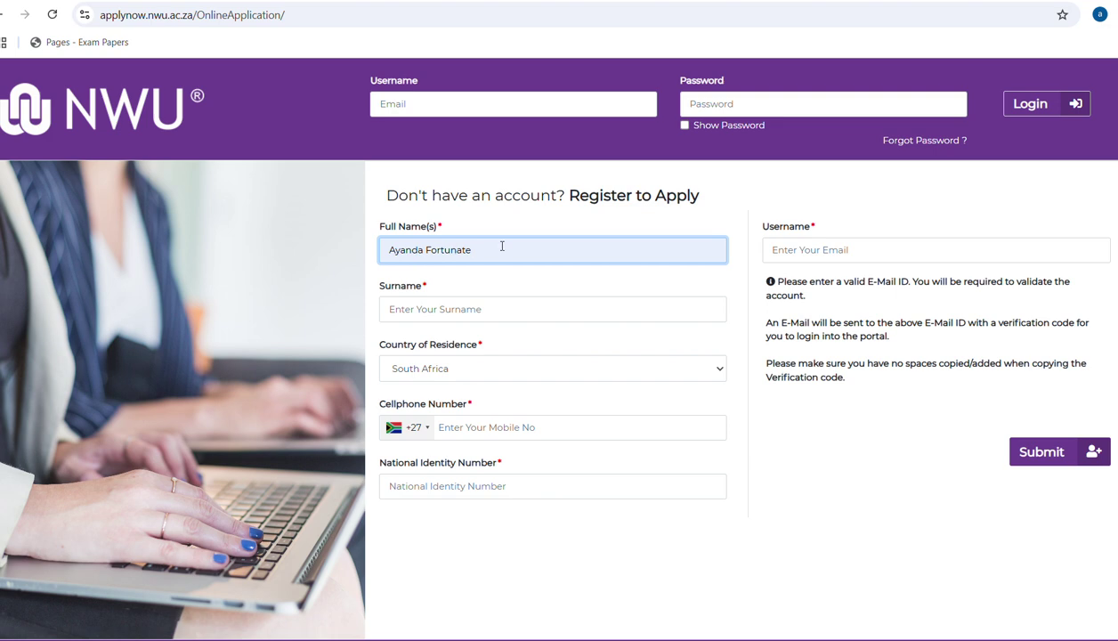
left_click_drag(491, 248, 382, 253)
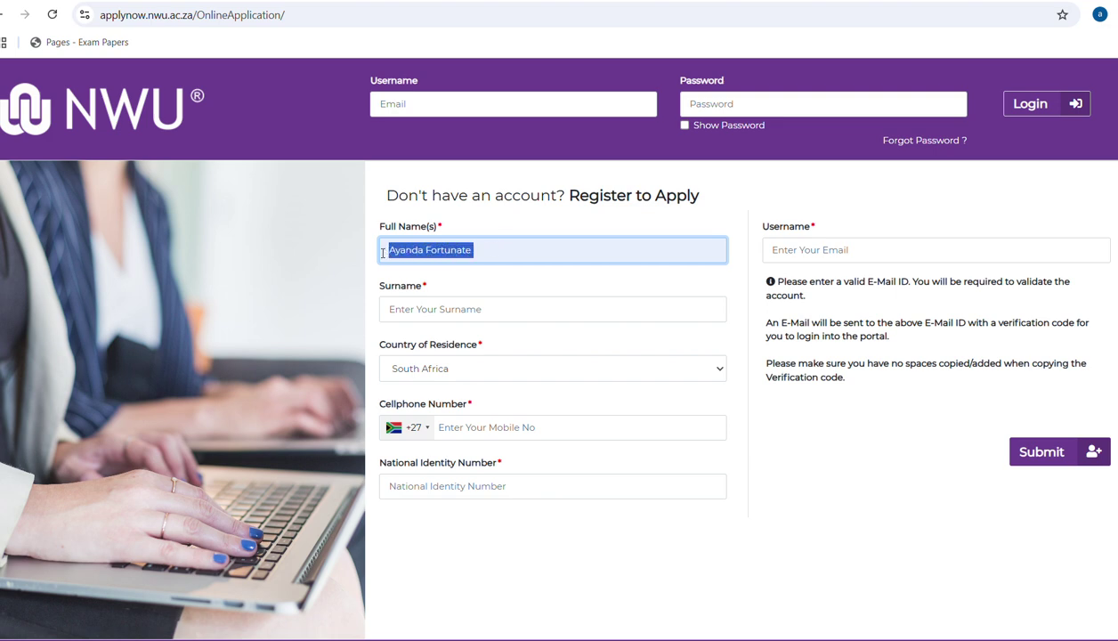
left_click(457, 306)
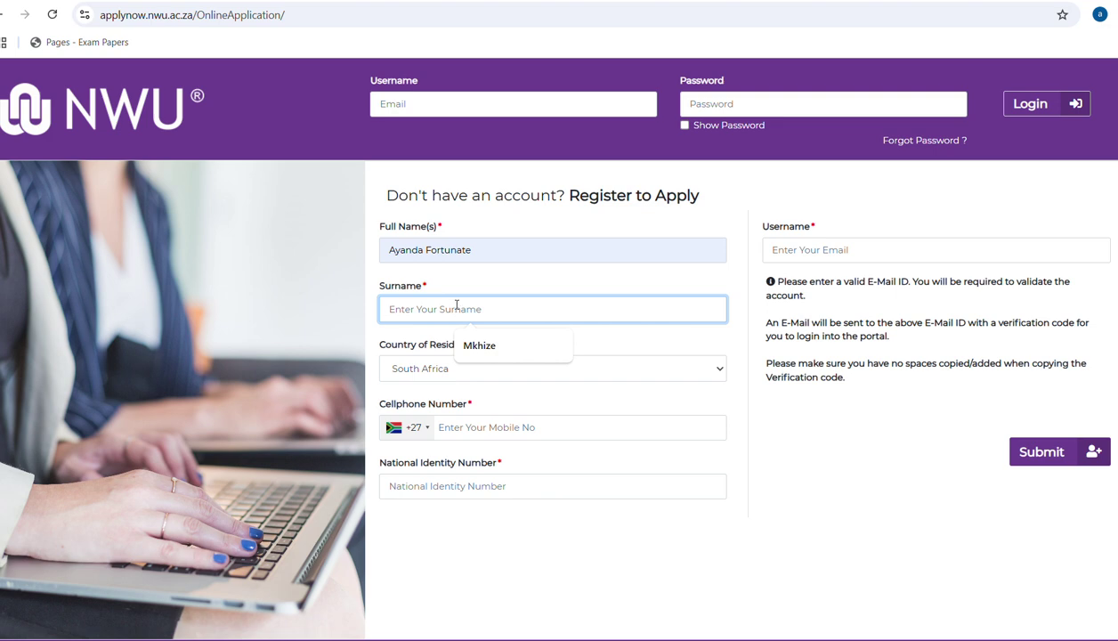
left_click(494, 346)
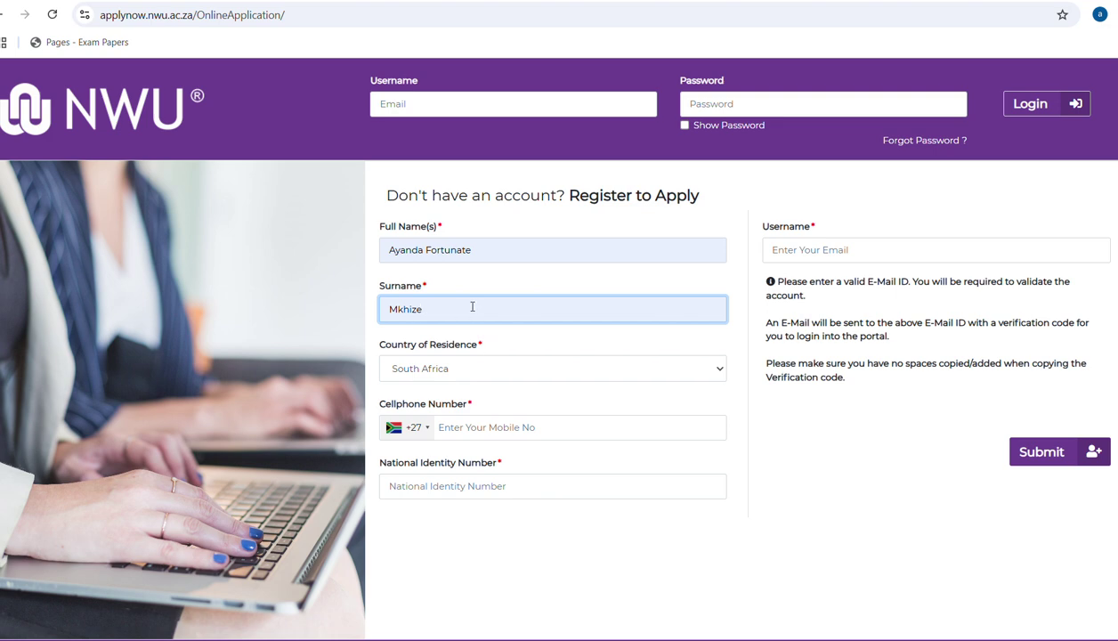
- Set the country of residence to South Africa and enter the applicant's cellphone number in the registration form
left_click(433, 369)
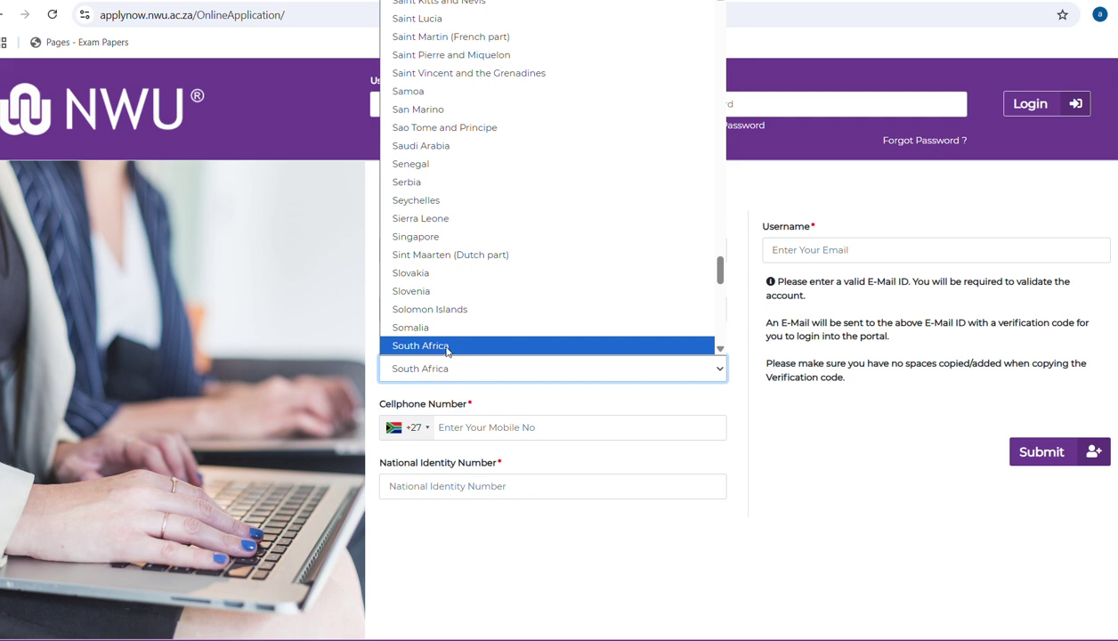
left_click(456, 344)
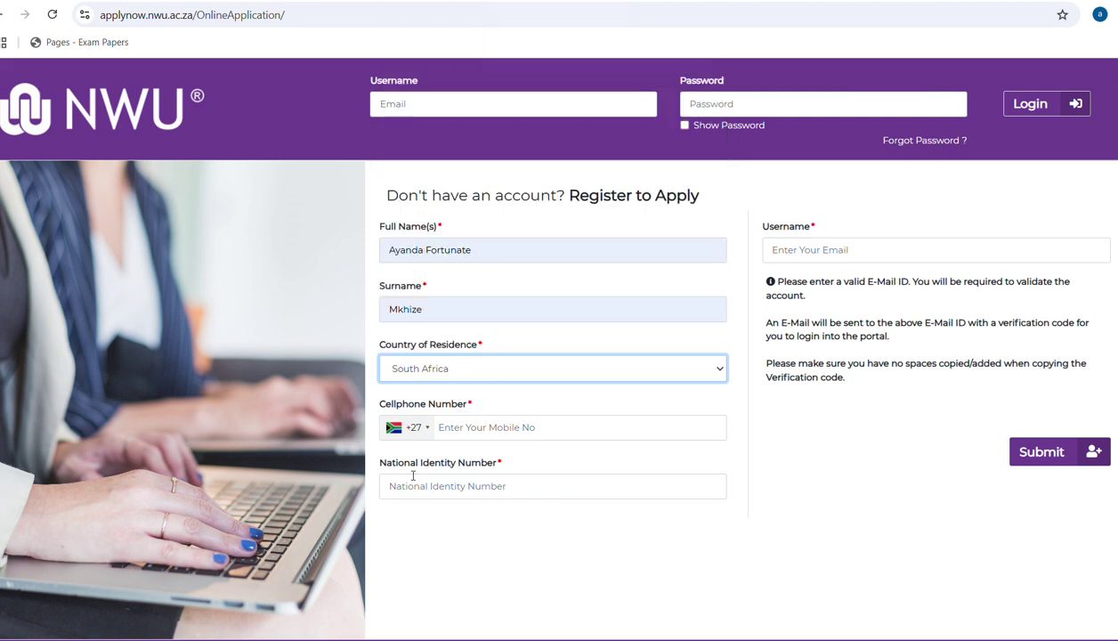
left_click(466, 432)
left_click(467, 431)
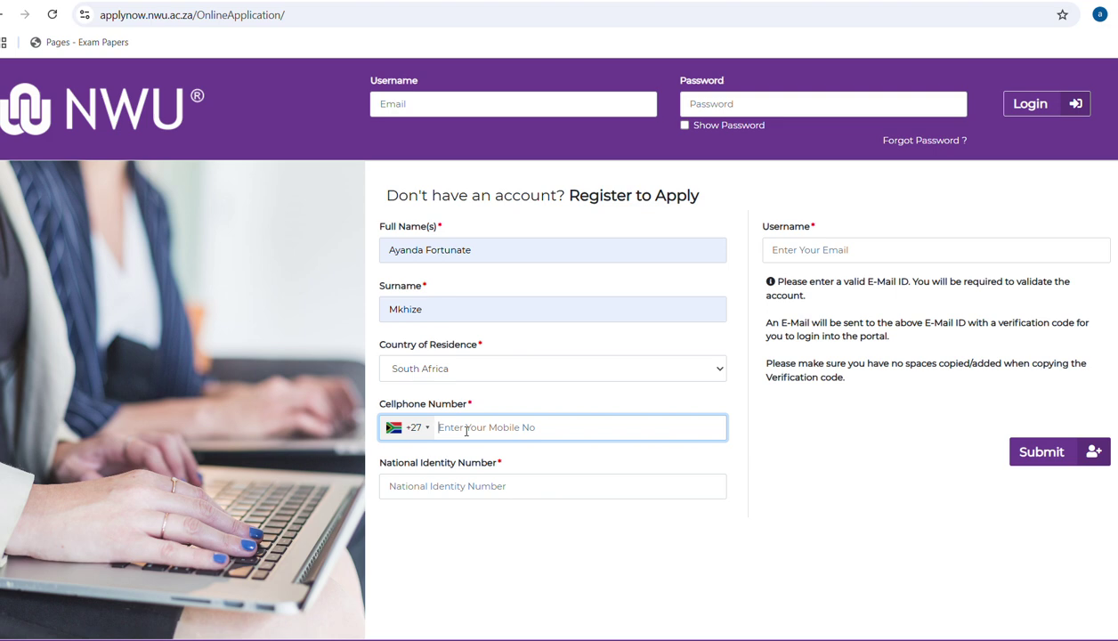
type("73756055")
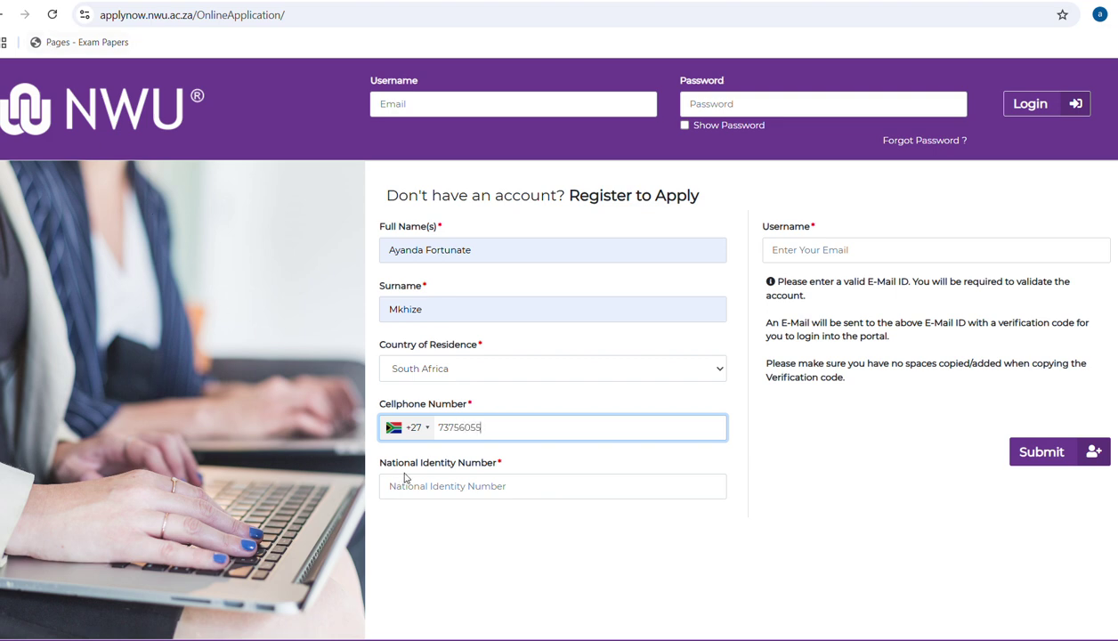
- Fill in the national identity number and the e-mail address as username, and submit the registration form
left_click(453, 486)
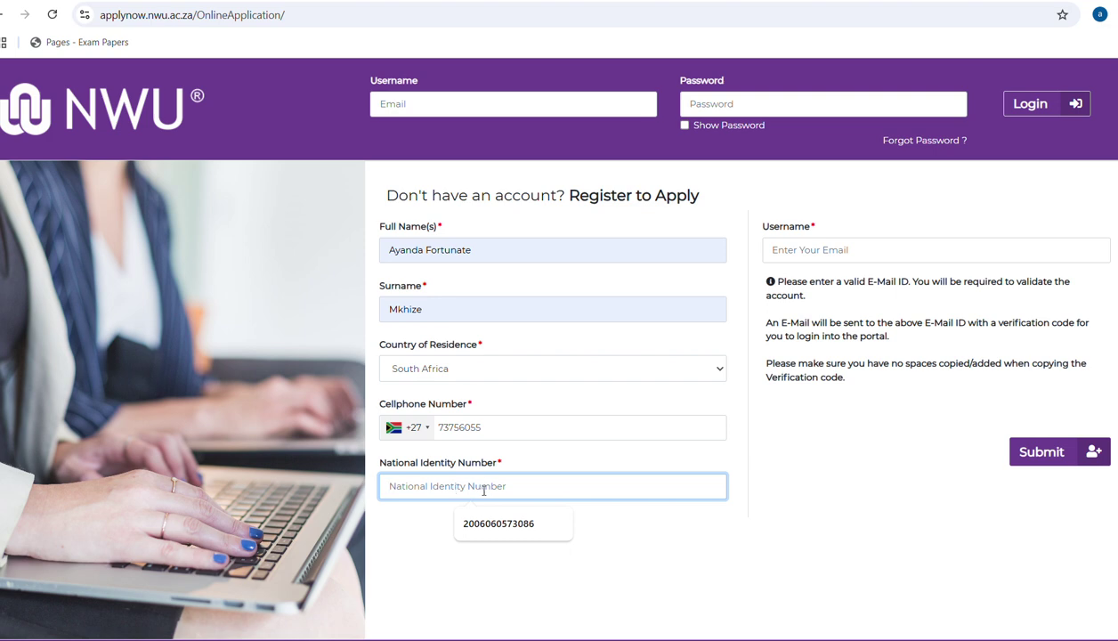
left_click(502, 527)
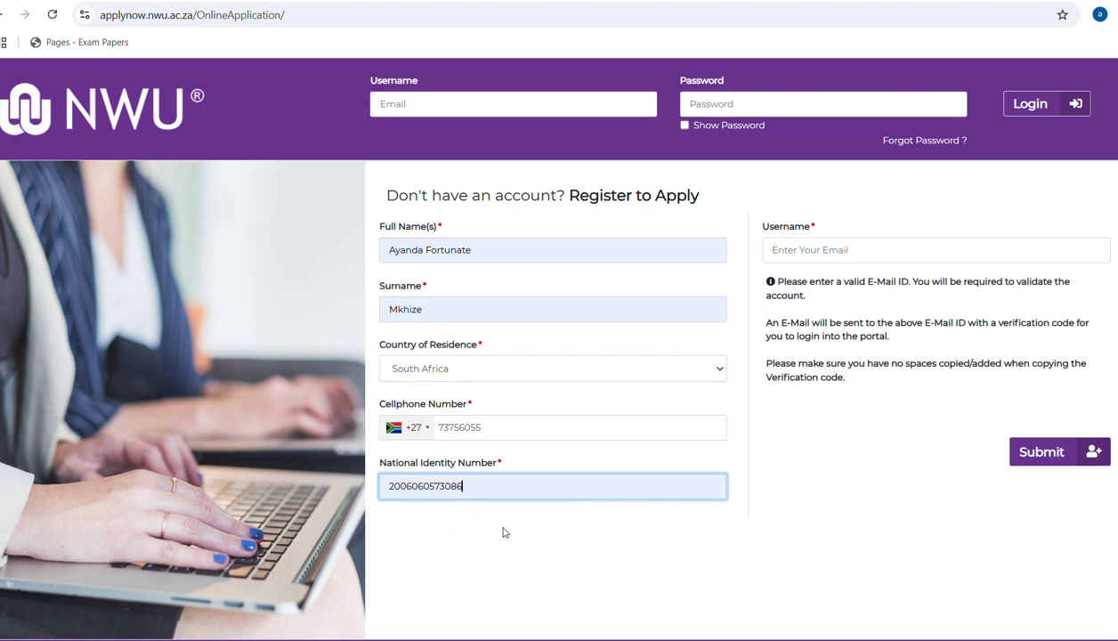
left_click(816, 253)
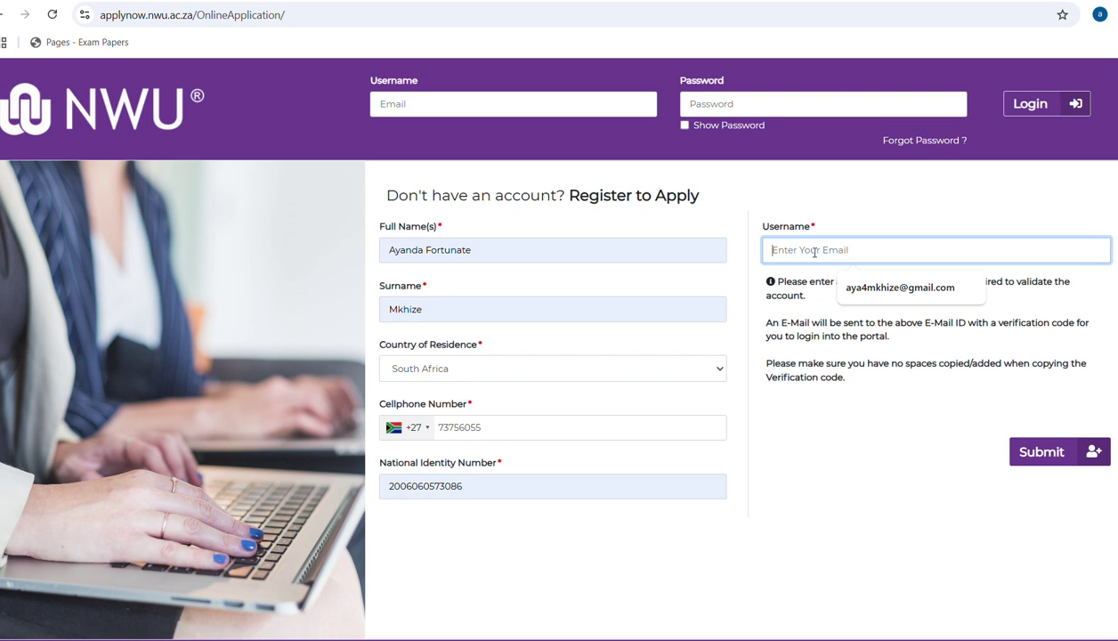
left_click(846, 285)
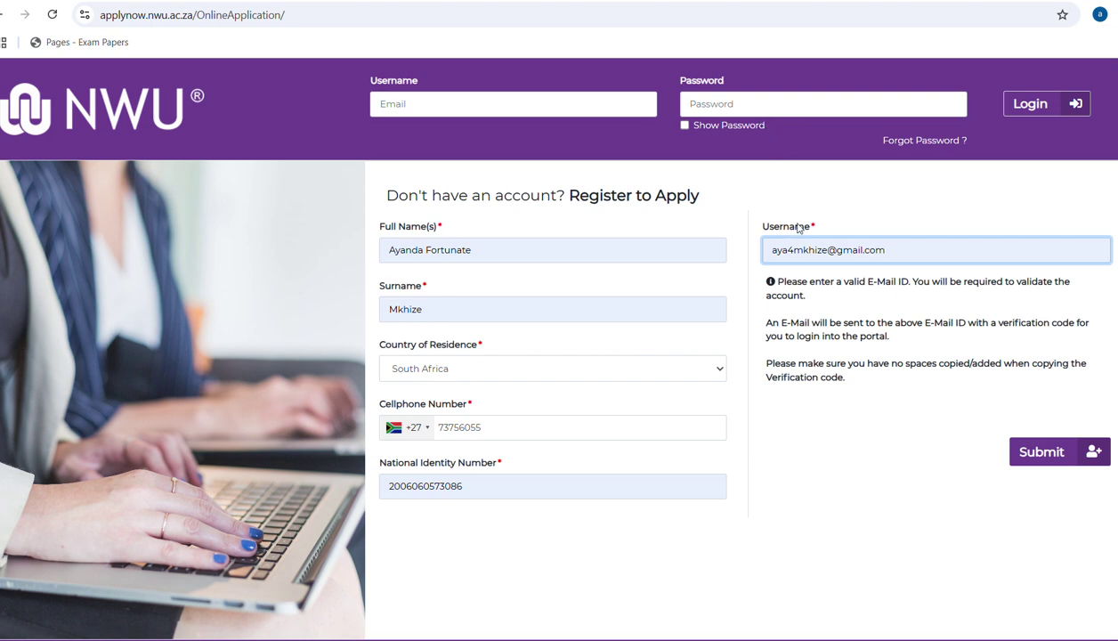
left_click(1024, 450)
- Log in to the application portal with the applicant's e-mail address and the account password
left_click(748, 107)
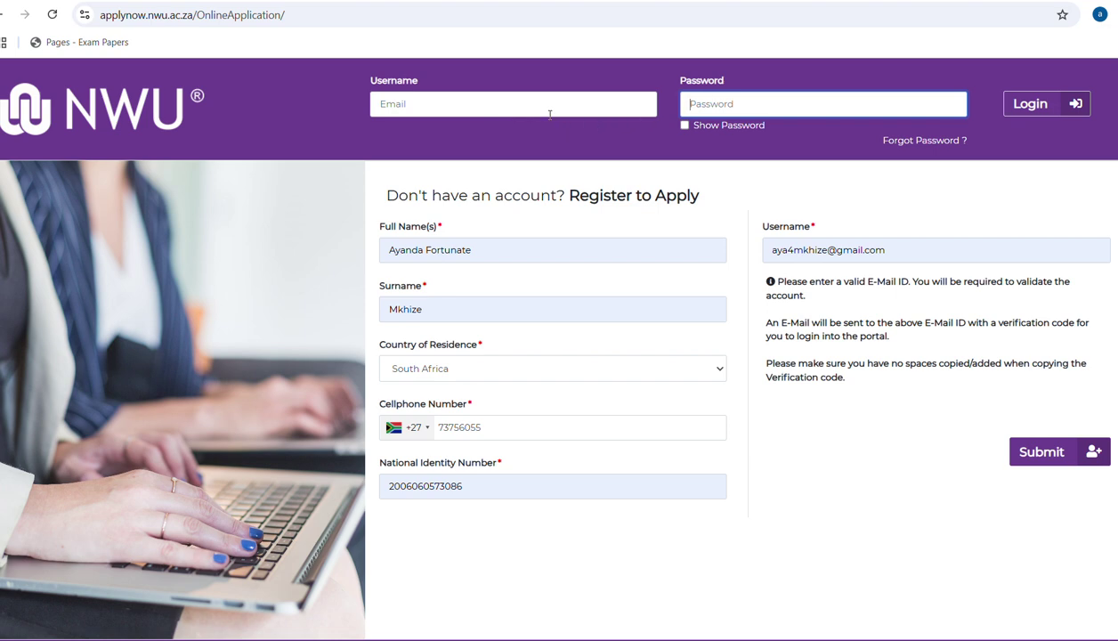
left_click(552, 110)
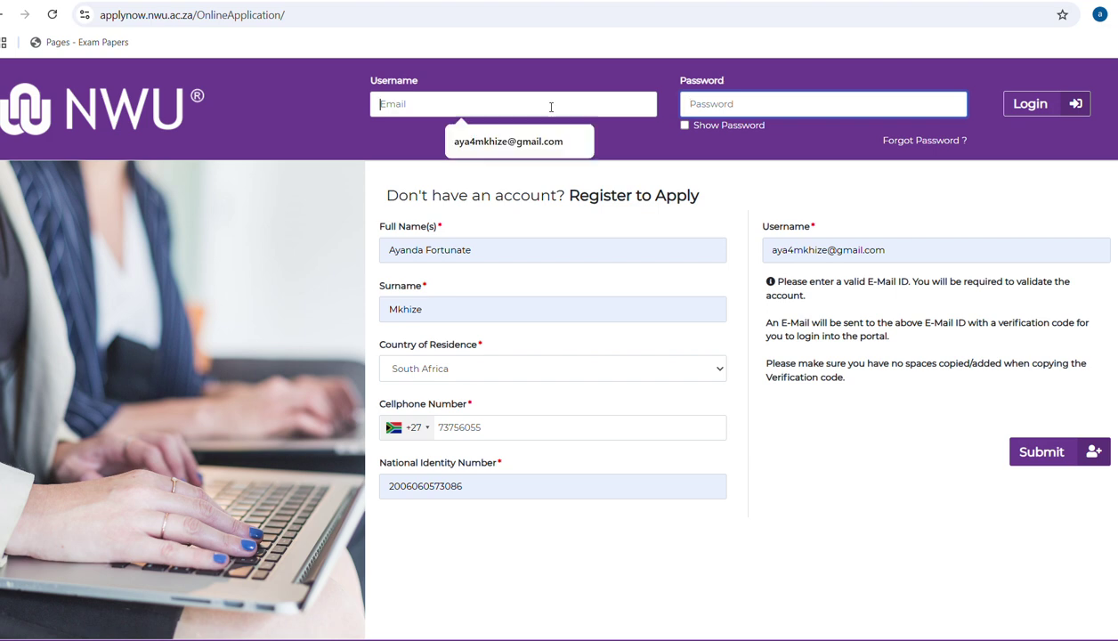
left_click(543, 139)
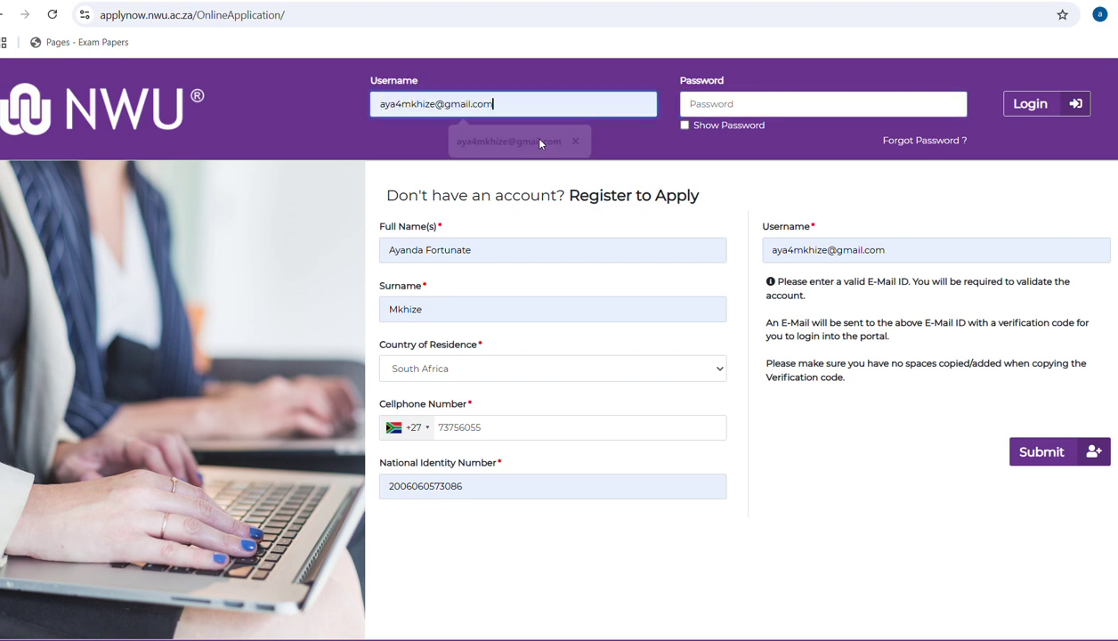
left_click(687, 103)
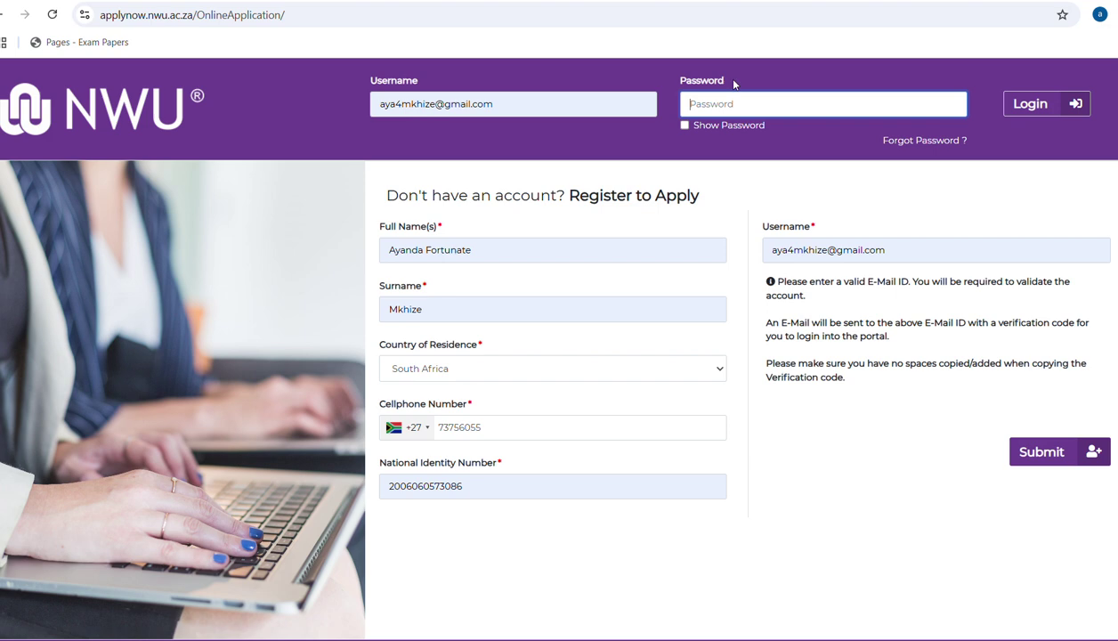
key("Caps_Lock")
type("A")
key("Caps_Lock")
left_click(1024, 110)
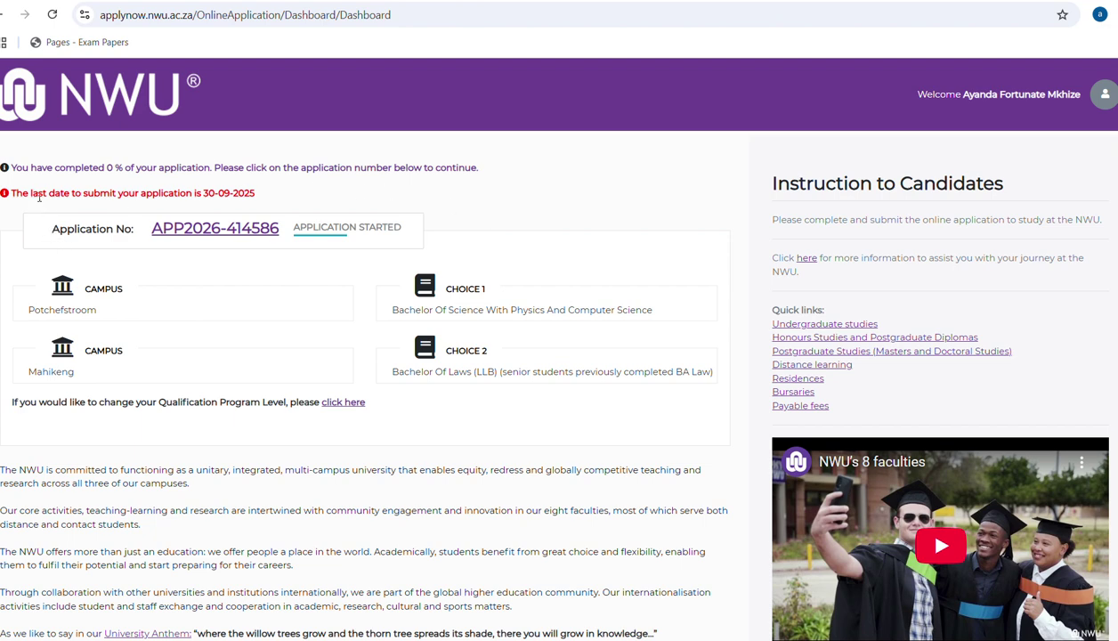
- Check the application's completion notice and submission deadline, and open the Qualification Program Level for changes
left_click_drag(39, 198, 260, 183)
left_click(424, 184)
scroll(293, 209, "down", 1)
scroll(297, 210, "up", 1)
scroll(492, 392, "down", 1)
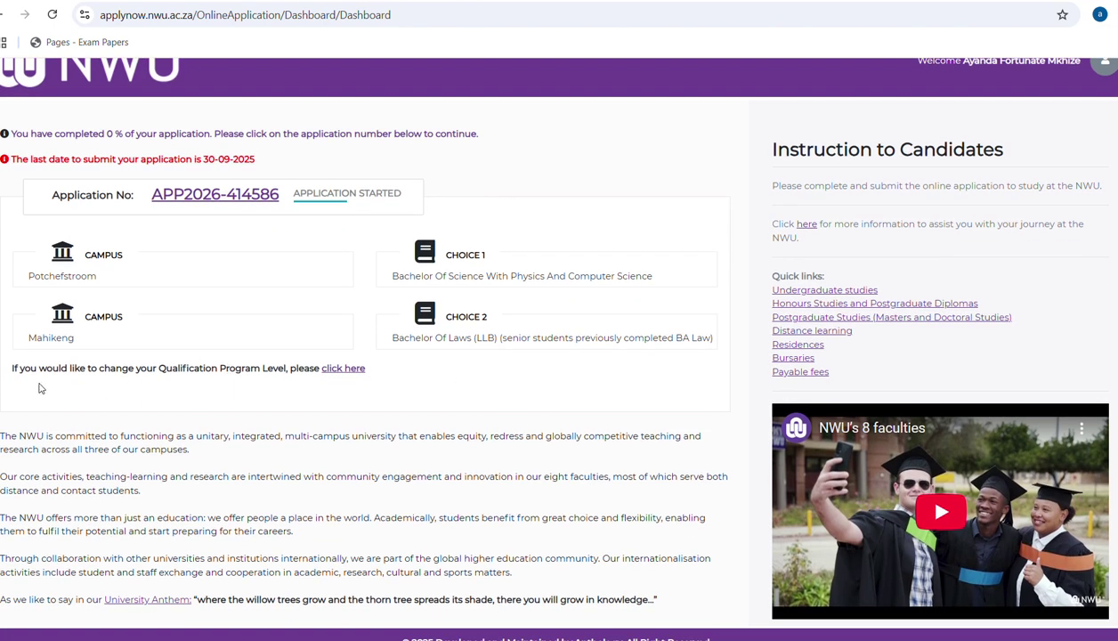
left_click(340, 369)
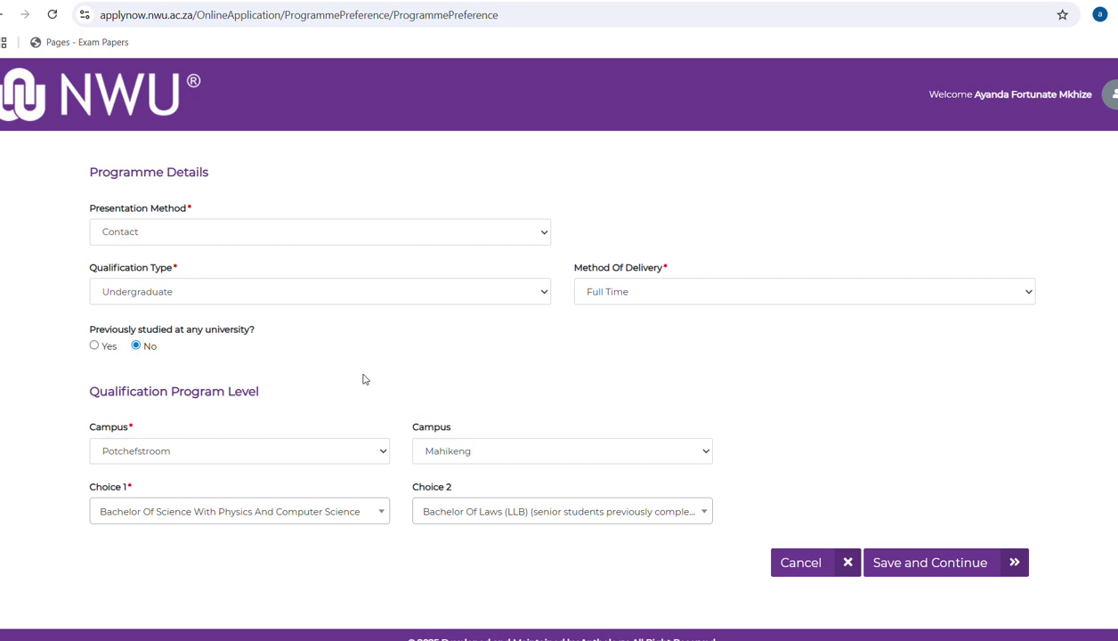
- Set the presentation method to Contact, the qualification type to Undergraduate and the method of delivery to Full Time
left_click(236, 235)
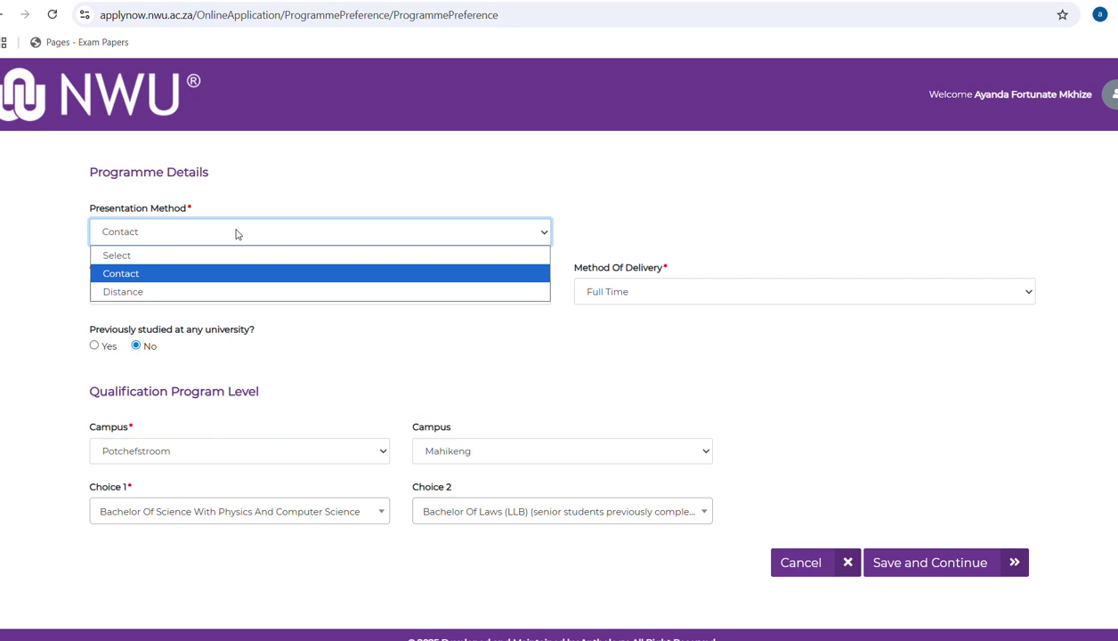
left_click(168, 278)
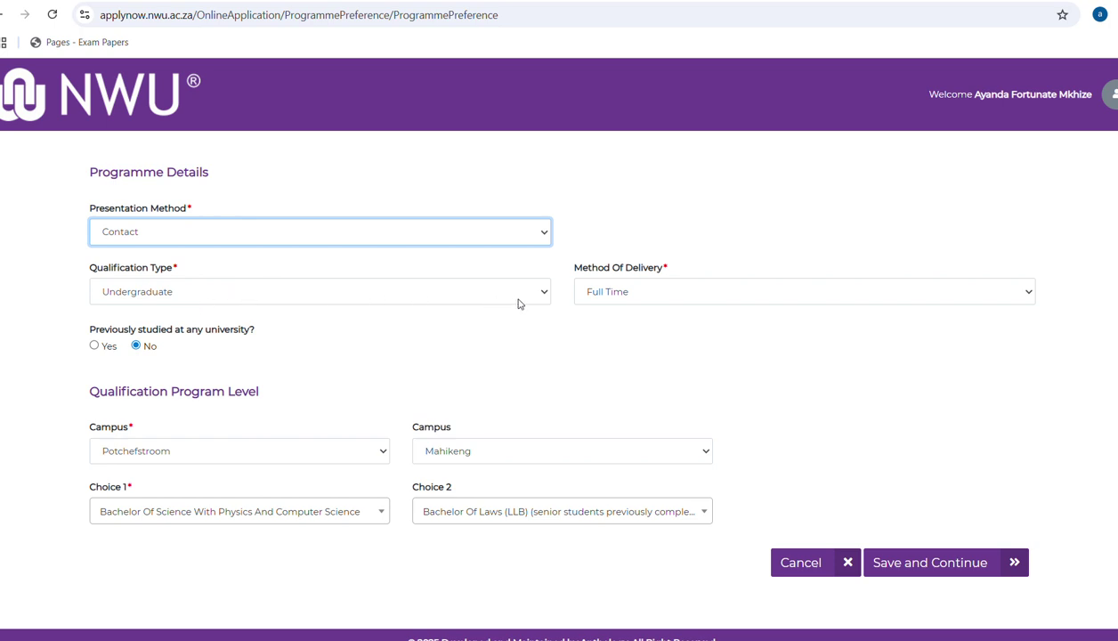
left_click(545, 296)
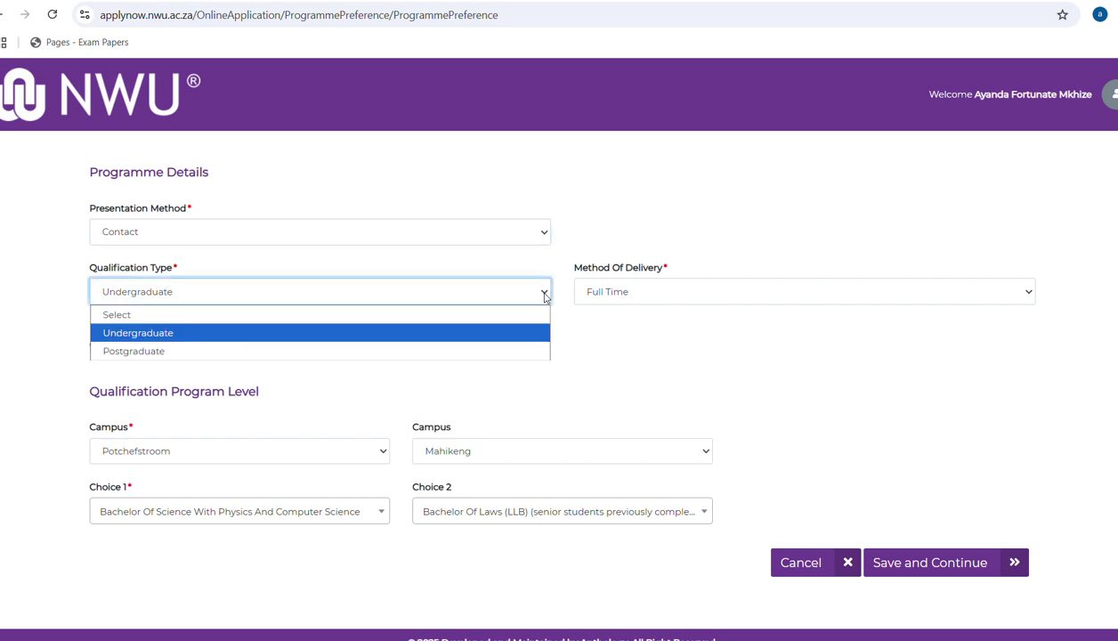
left_click(341, 333)
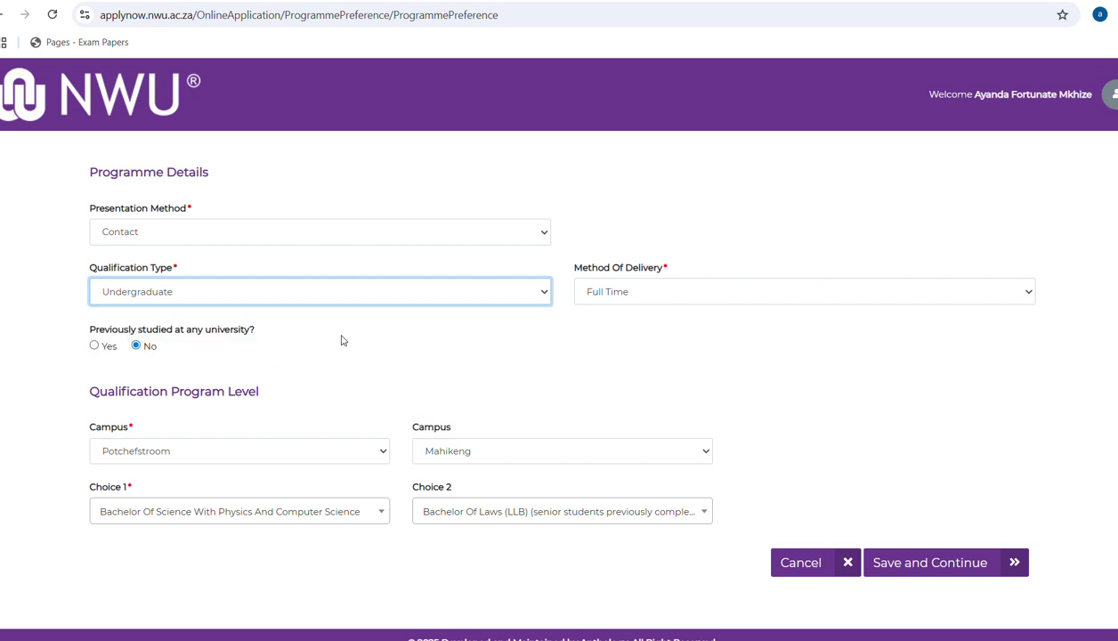
left_click(635, 294)
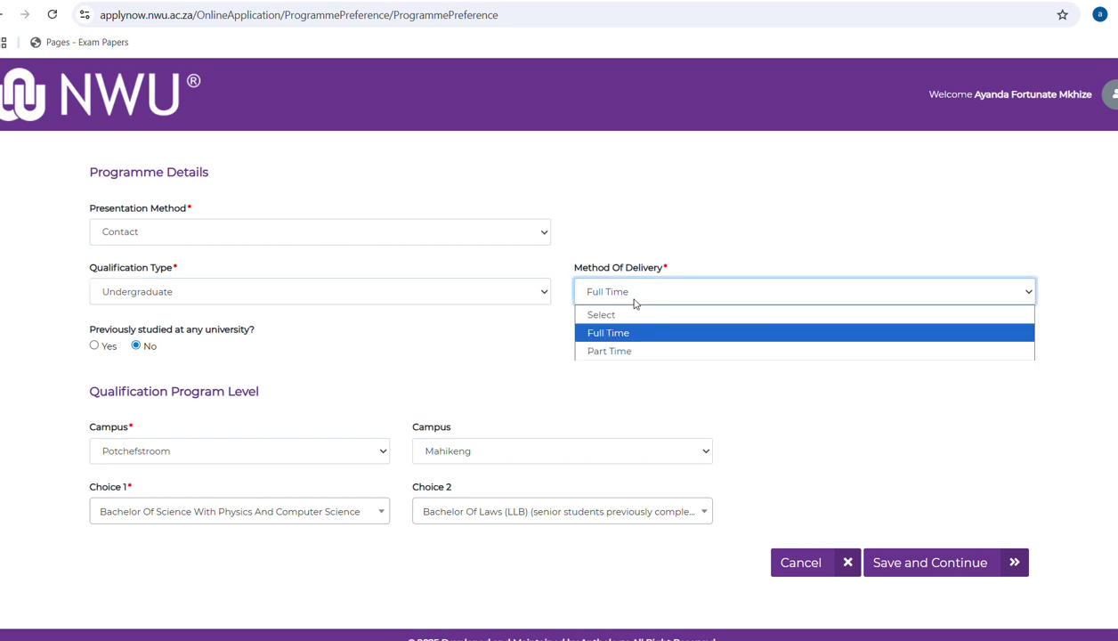
left_click(631, 333)
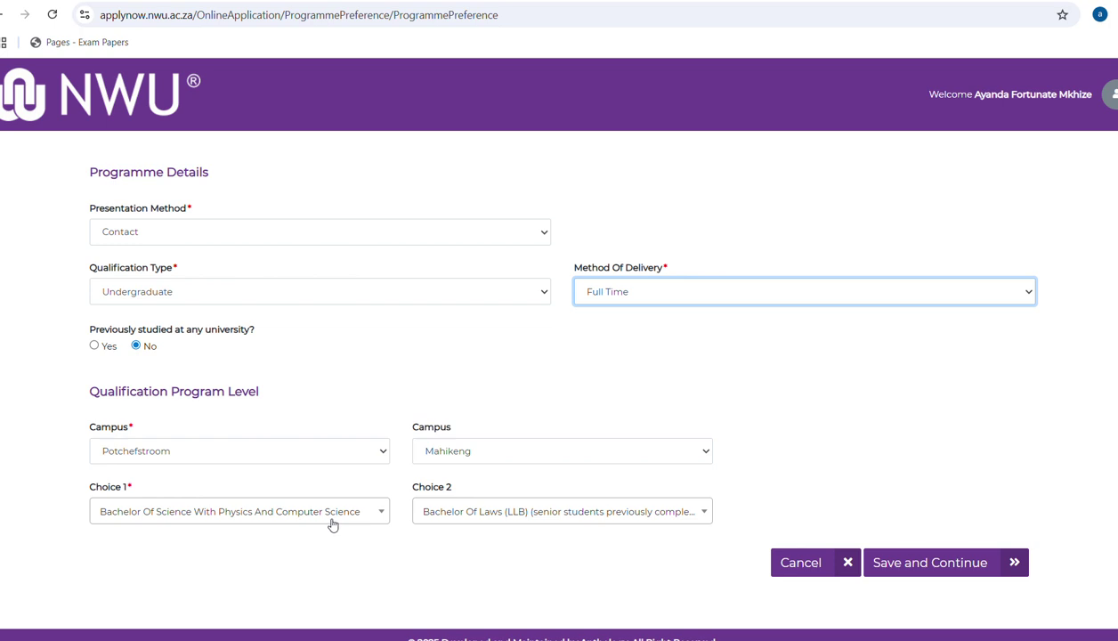
- Set the first campus to Potchefstroom and Choice 1 to Bachelor Of Science In Agriculture With Agronomy And Agricultural Economics
left_click(373, 454)
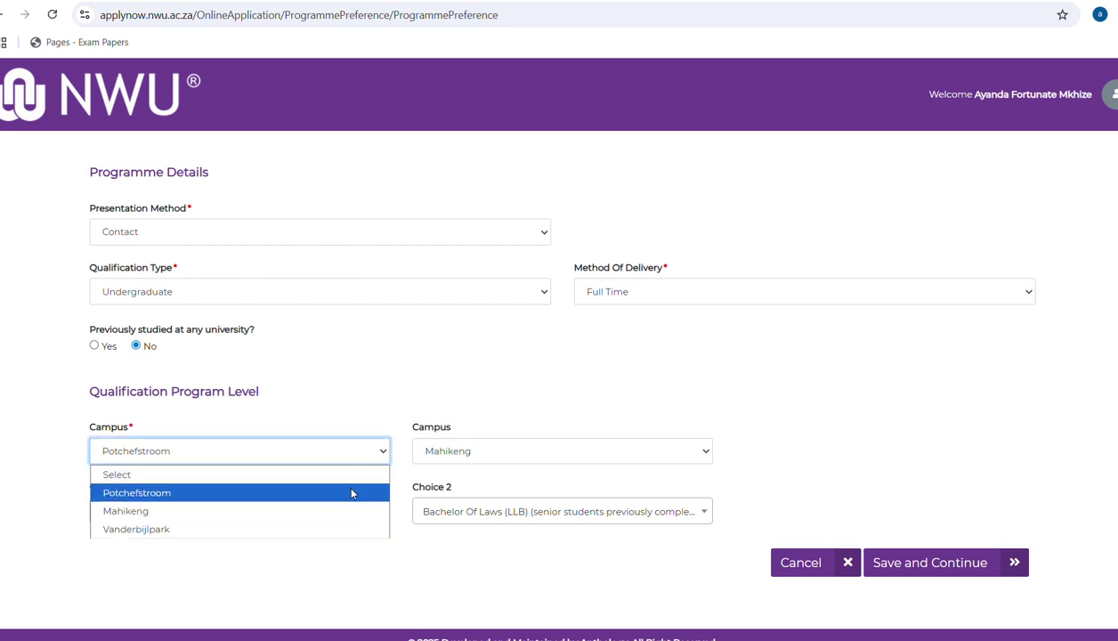
left_click(352, 492)
left_click(222, 521)
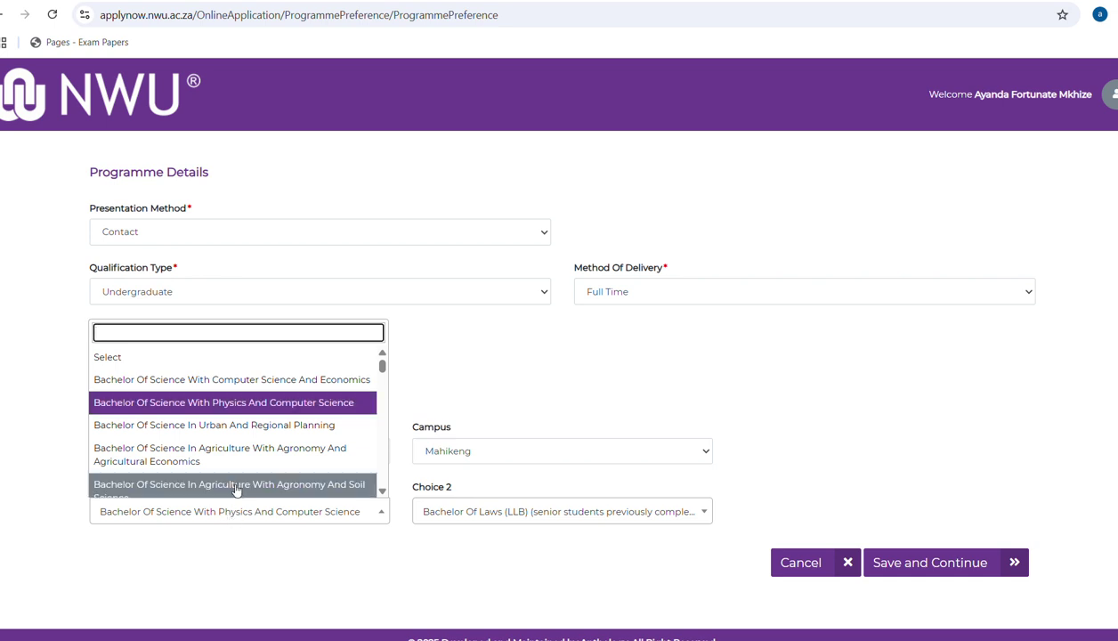
left_click(300, 460)
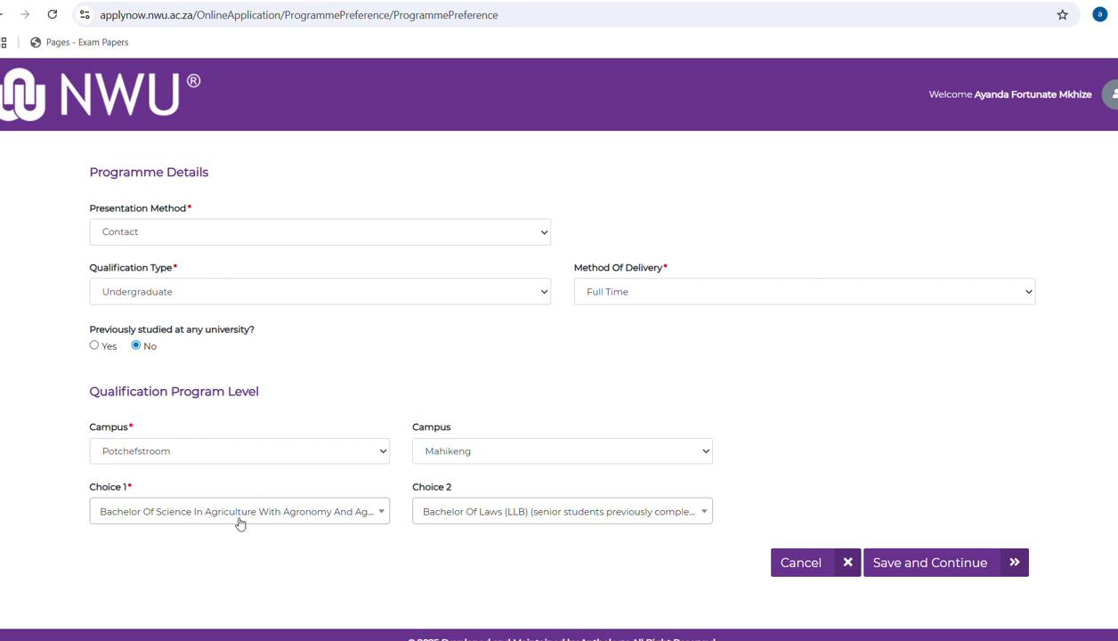
- Keep Mahikeng as the second campus, set Choice 2 to Non Degree Purpose - Theology, and save the programme details
left_click(487, 454)
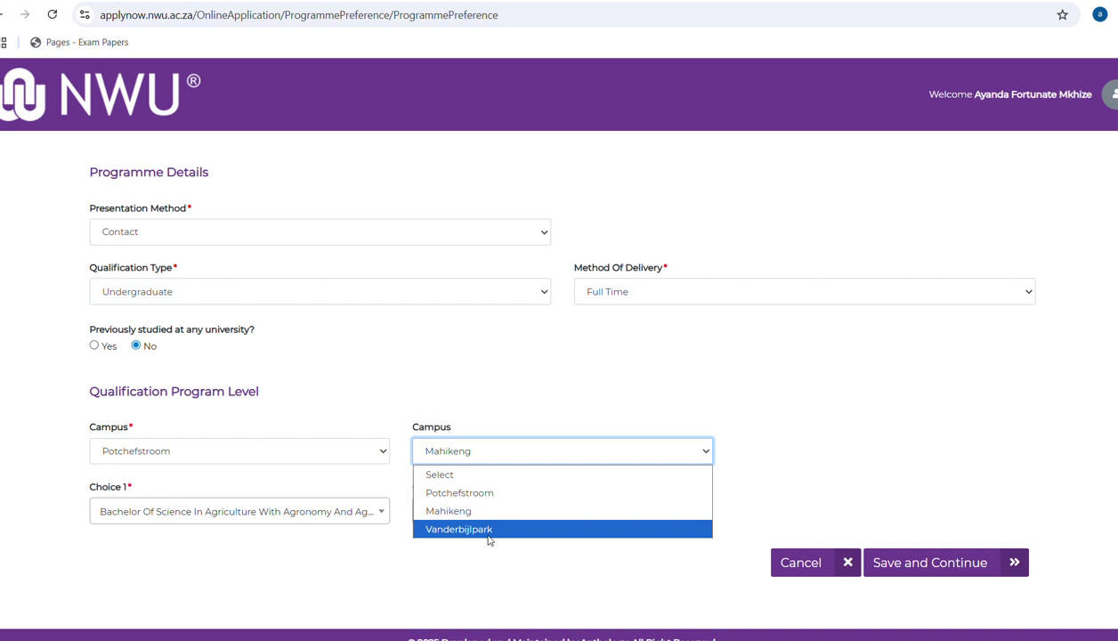
left_click(609, 348)
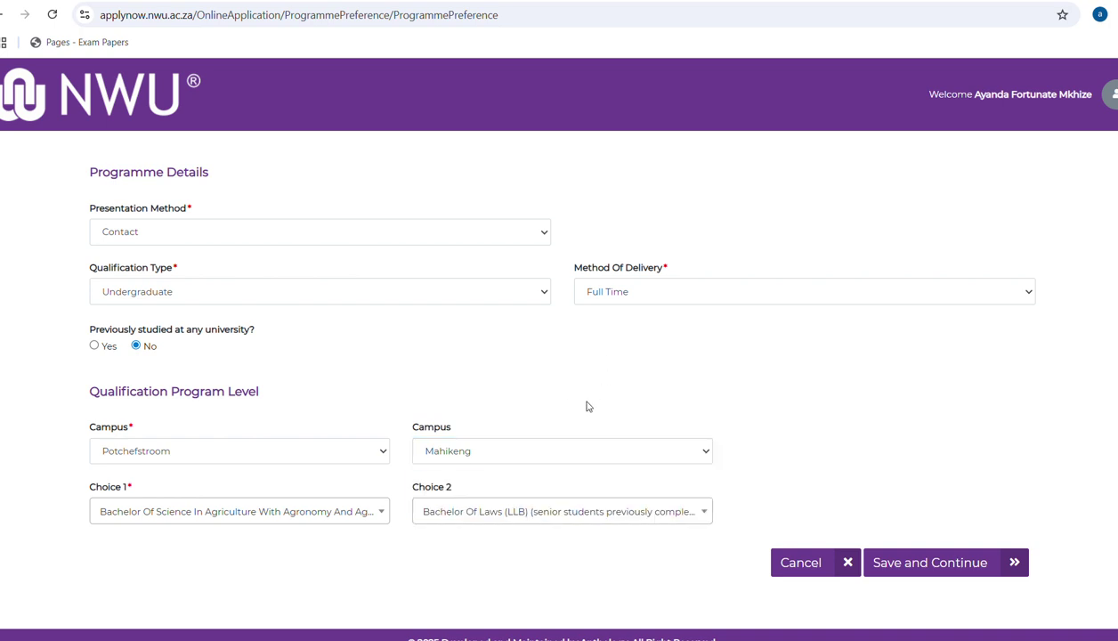
left_click(471, 522)
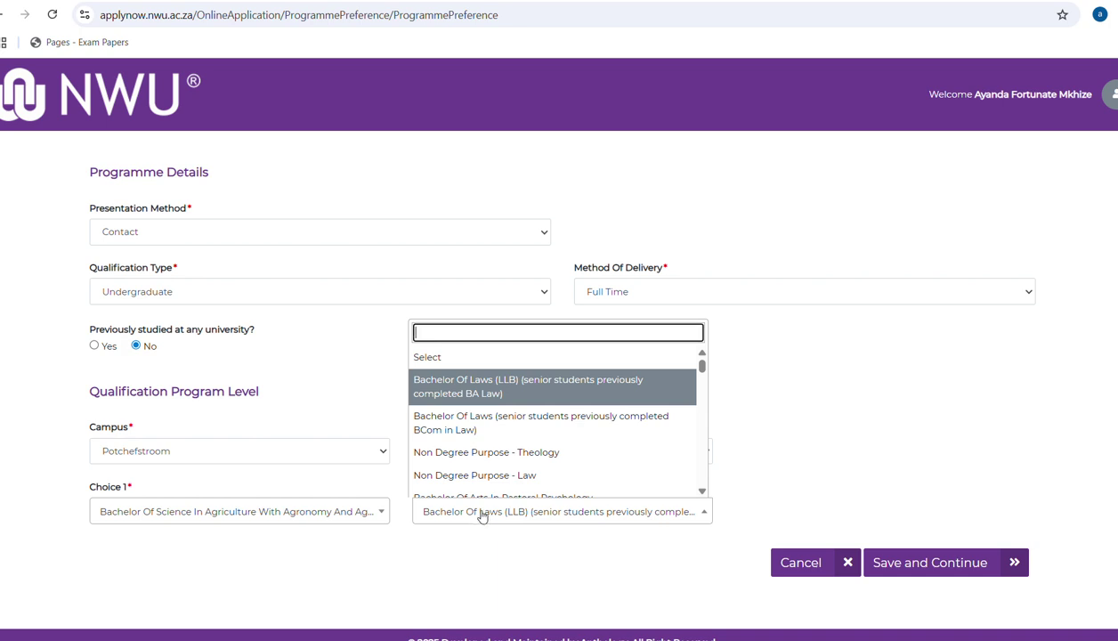
left_click(495, 456)
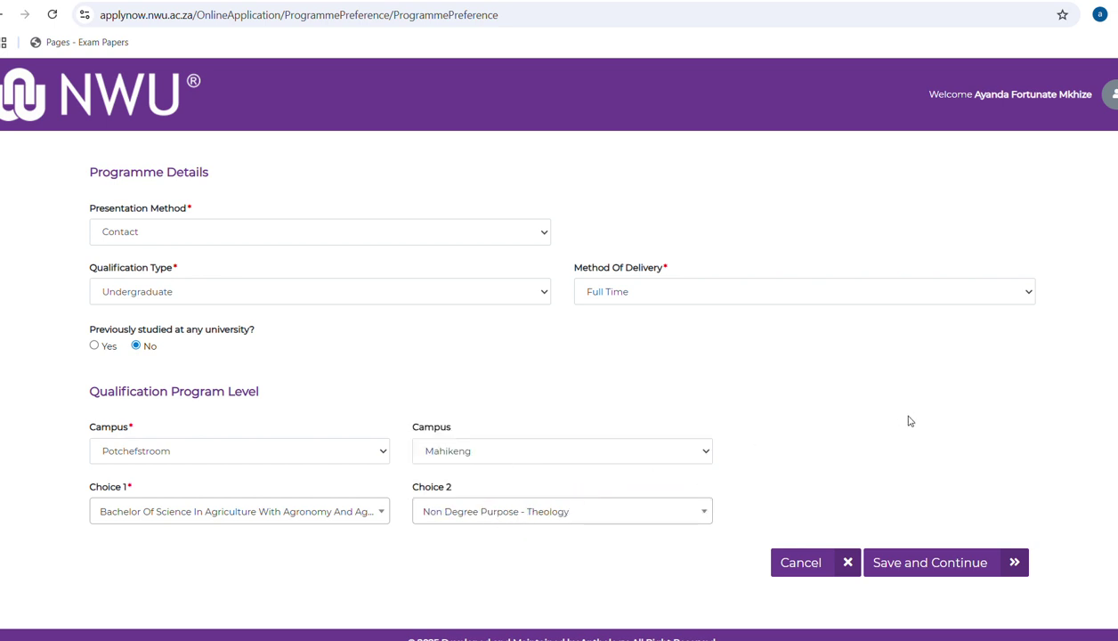
left_click(931, 564)
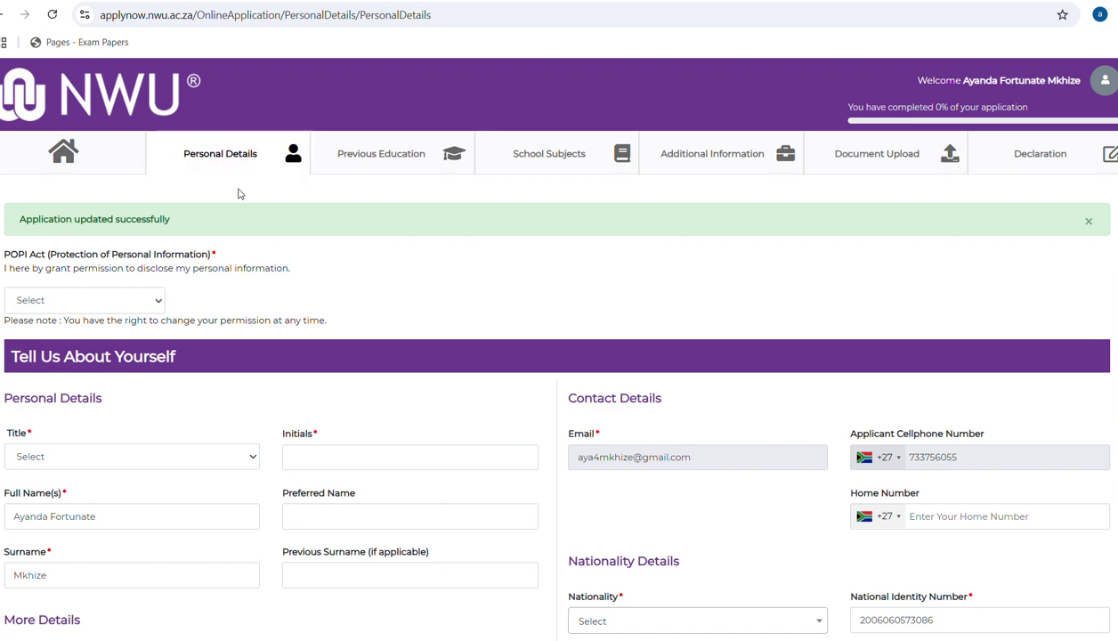
- Look over the personal details form and set the applicant's title to Ms
scroll(321, 312, "down", 2)
scroll(336, 341, "down", 2)
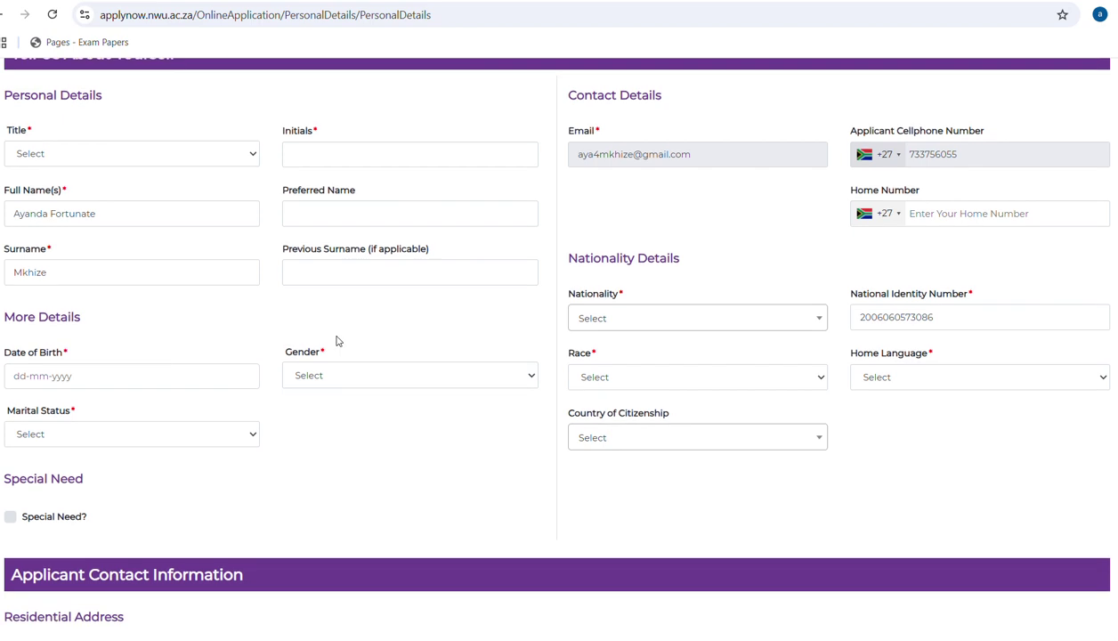
scroll(337, 341, "down", 3)
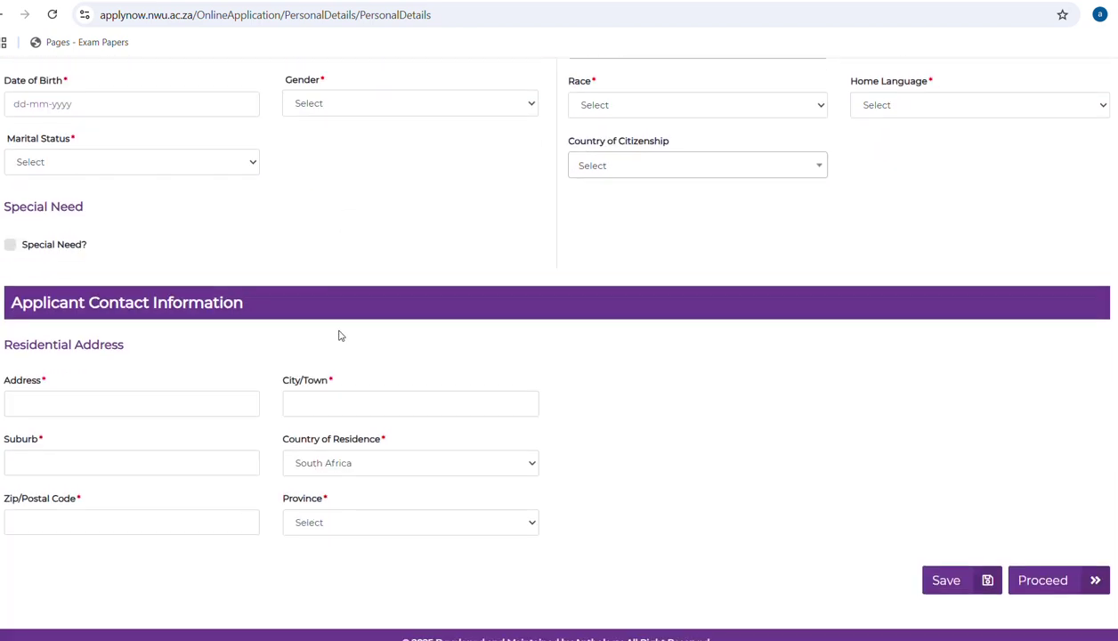
scroll(338, 338, "up", 5)
scroll(341, 328, "up", 1)
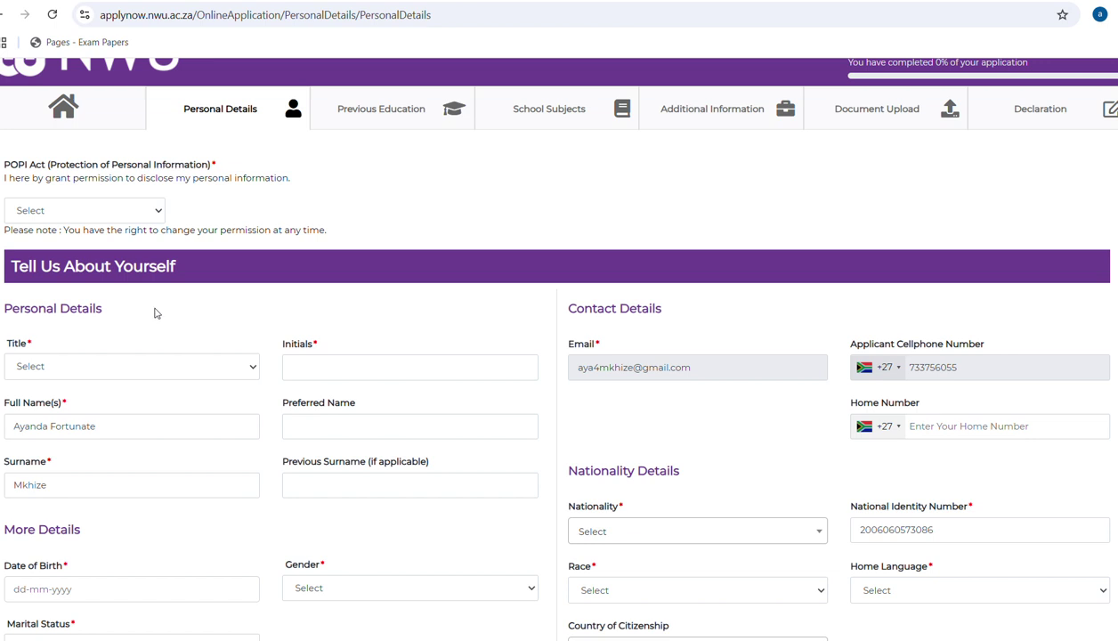
left_click(76, 372)
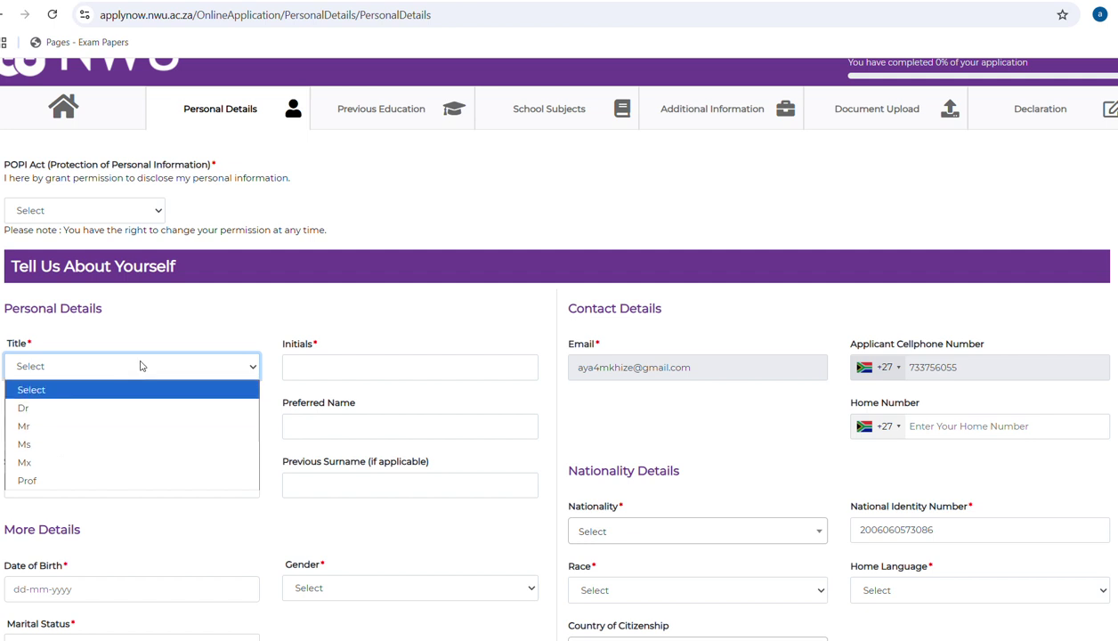
left_click(71, 444)
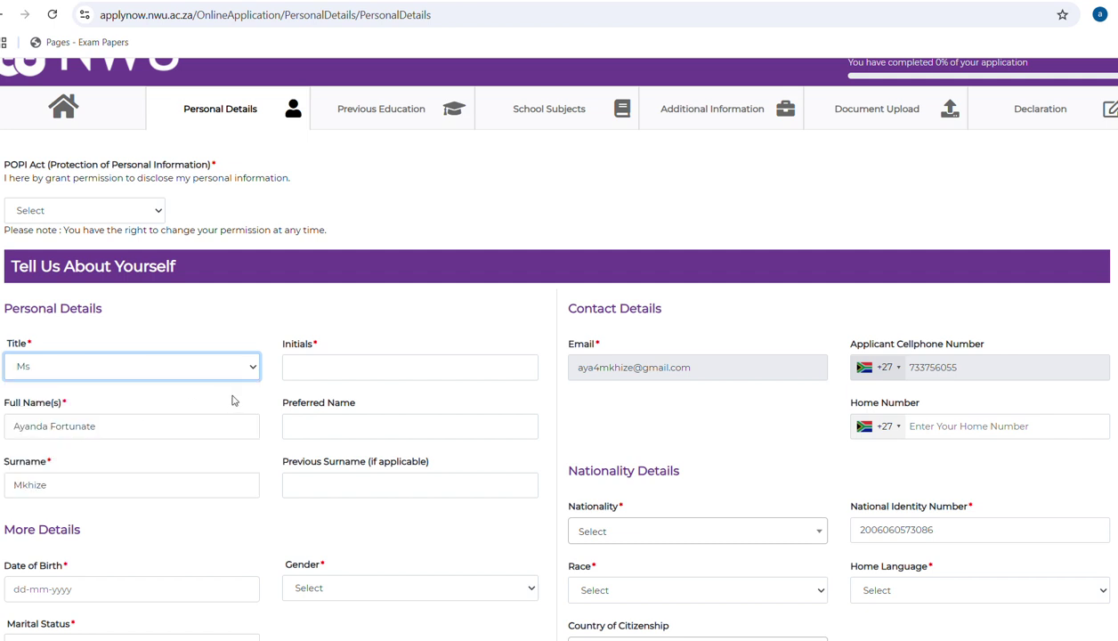
- Examine the initials, full names, preferred name, surname and previous surname fields of the personal details
left_click(295, 366)
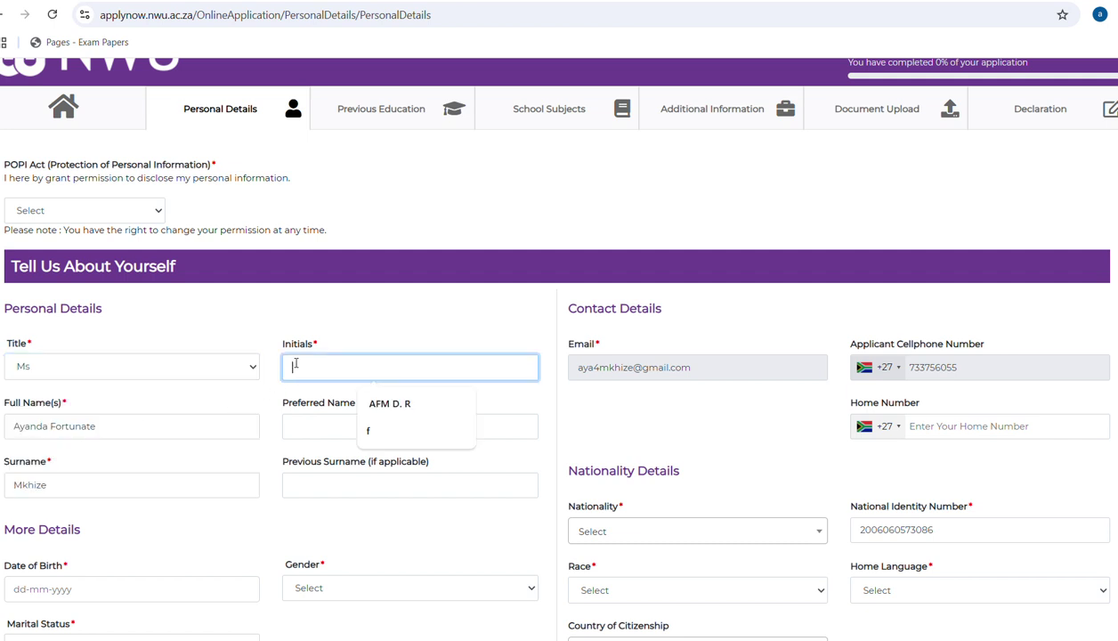
left_click(242, 340)
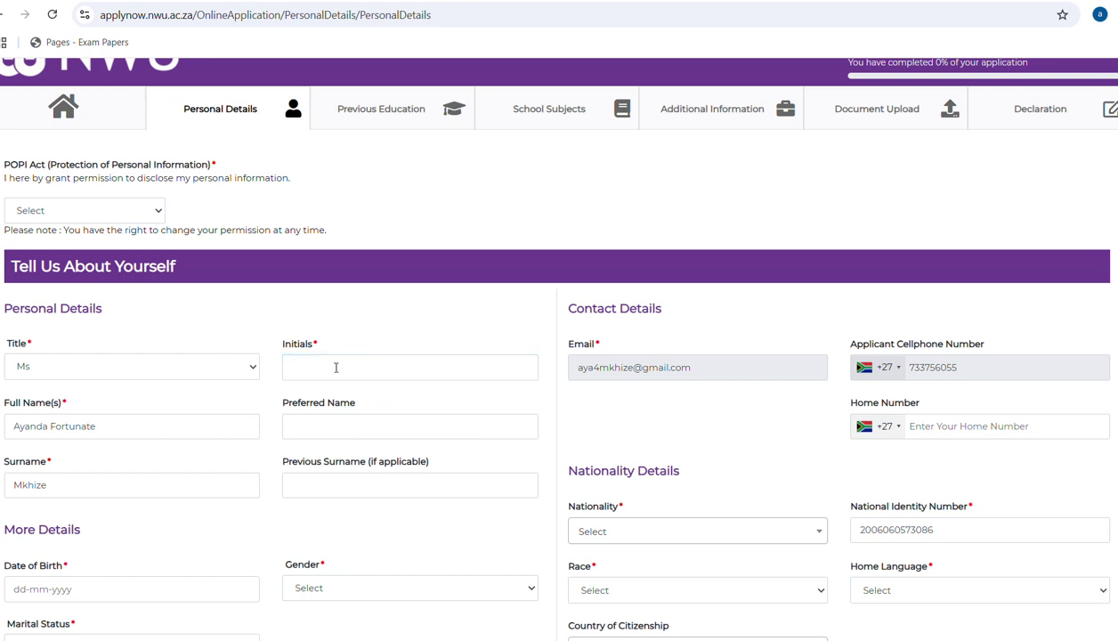
left_click(127, 433)
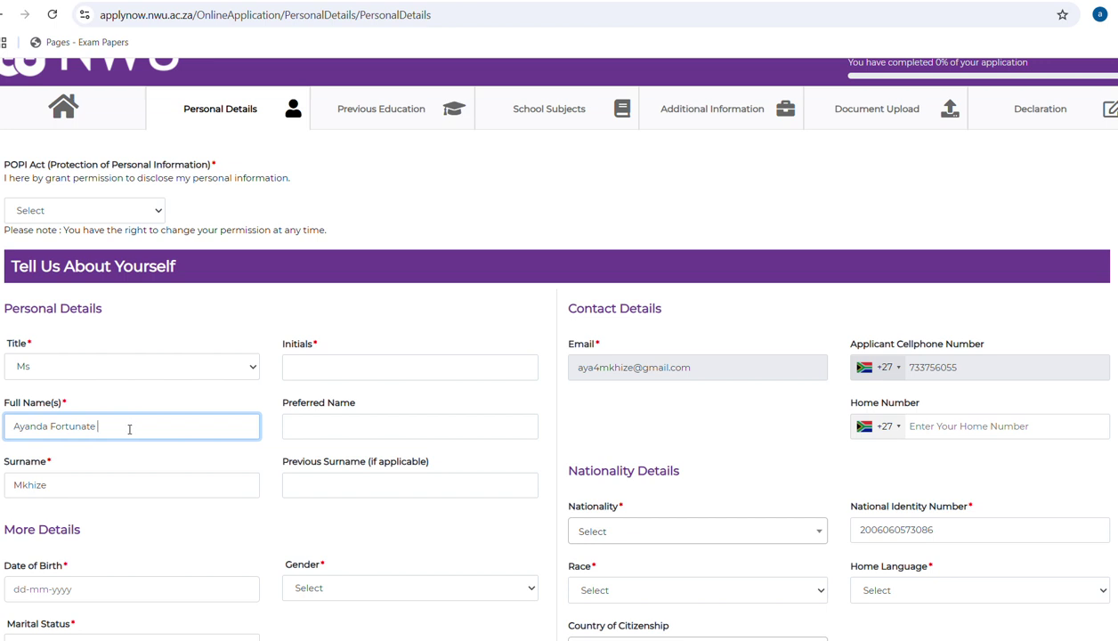
left_click(336, 422)
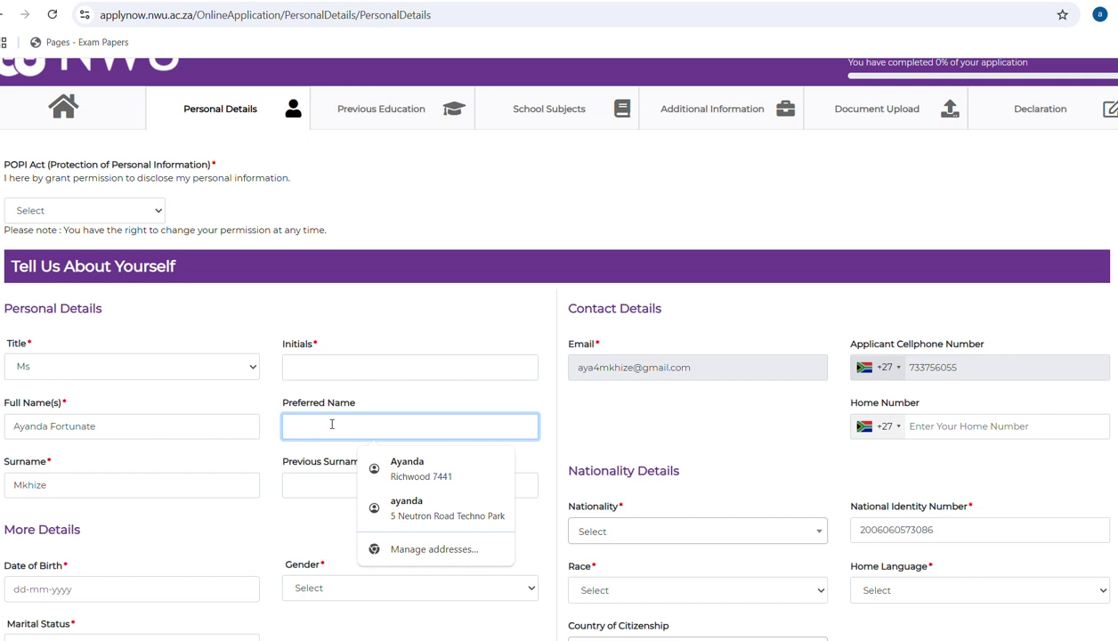
left_click(206, 373)
left_click(299, 418)
left_click(116, 504)
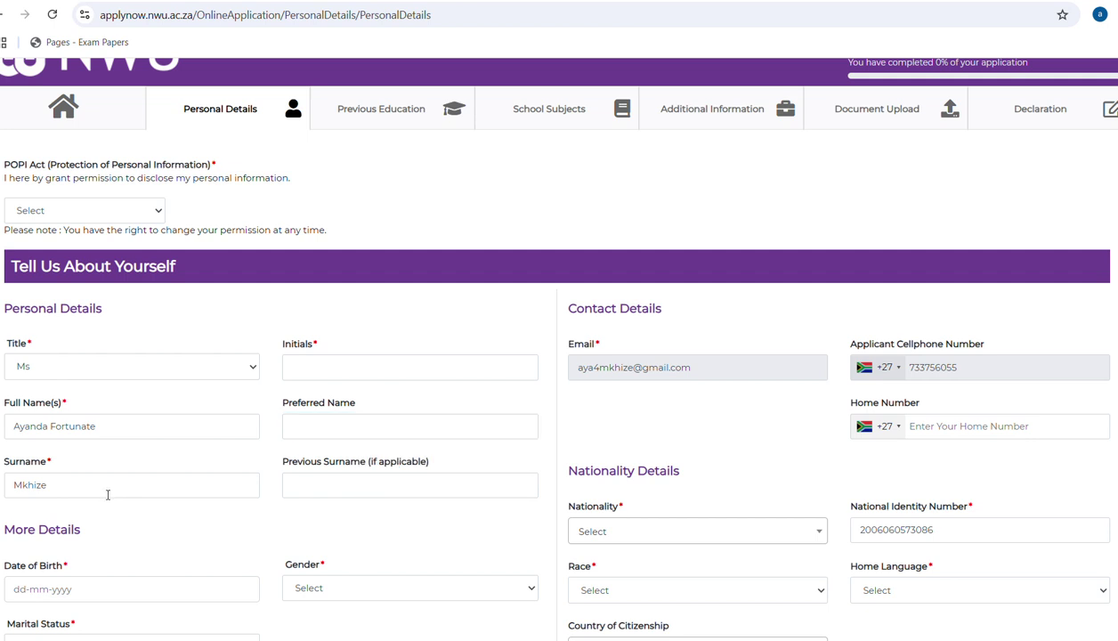
left_click(328, 479)
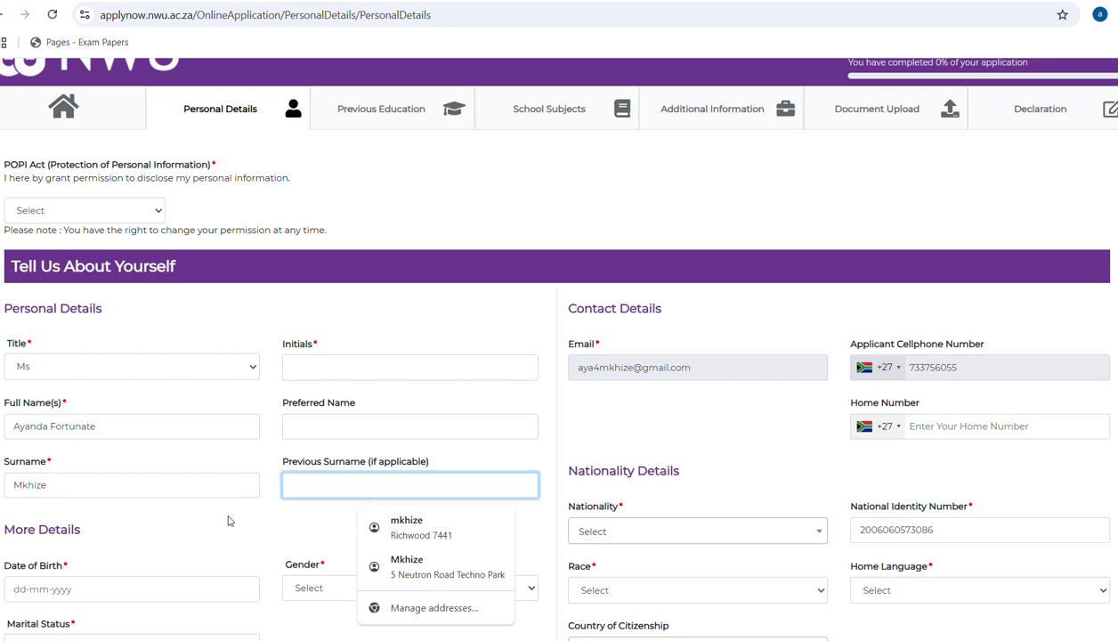
scroll(169, 544, "down", 2)
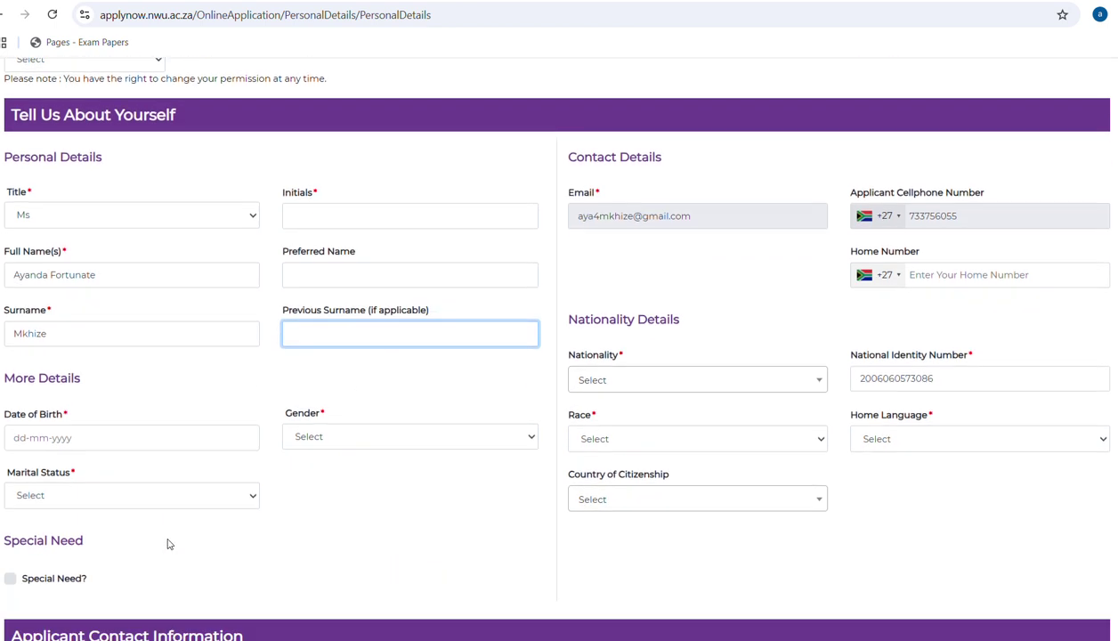
left_click(109, 435)
left_click(329, 475)
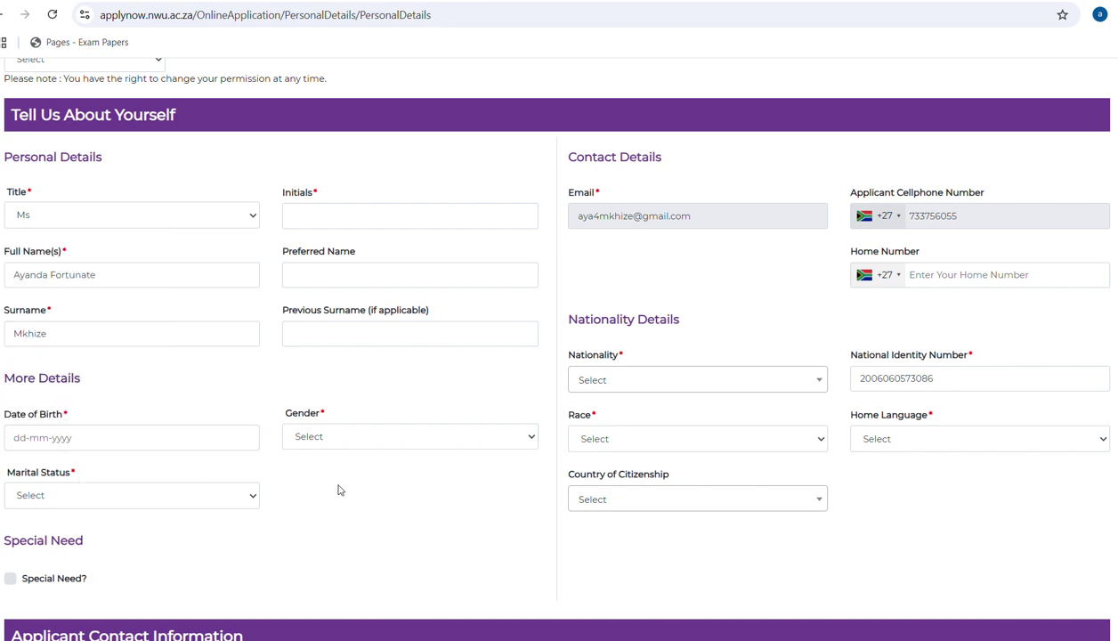
left_click(173, 437)
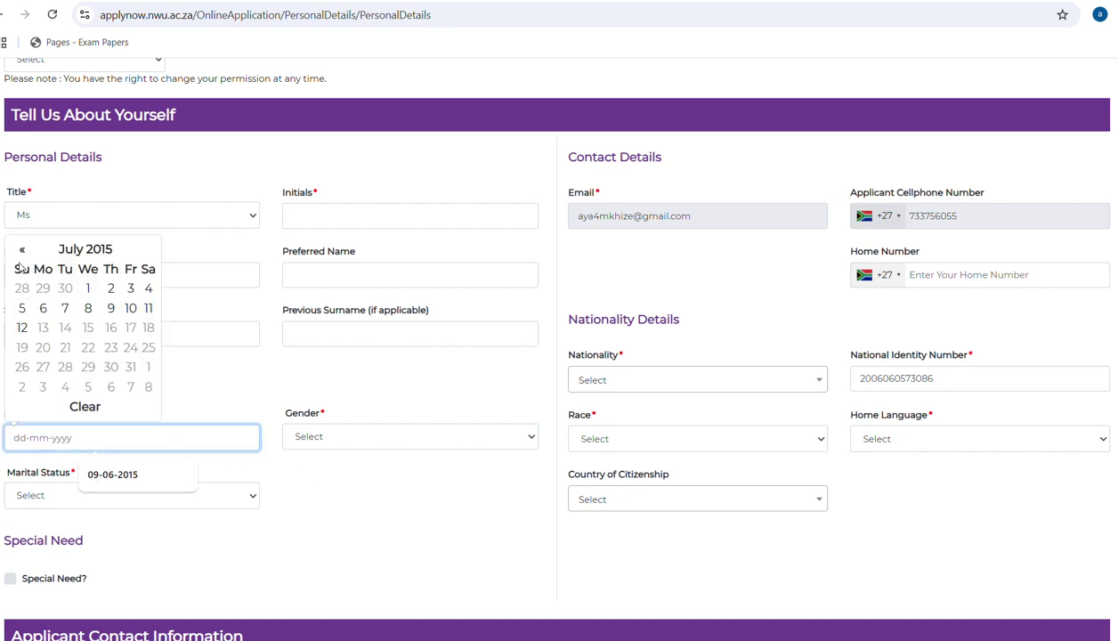
left_click(21, 251)
left_click(21, 251)
left_click(21, 250)
left_click(21, 250)
left_click(20, 250)
left_click(21, 250)
double_click(20, 250)
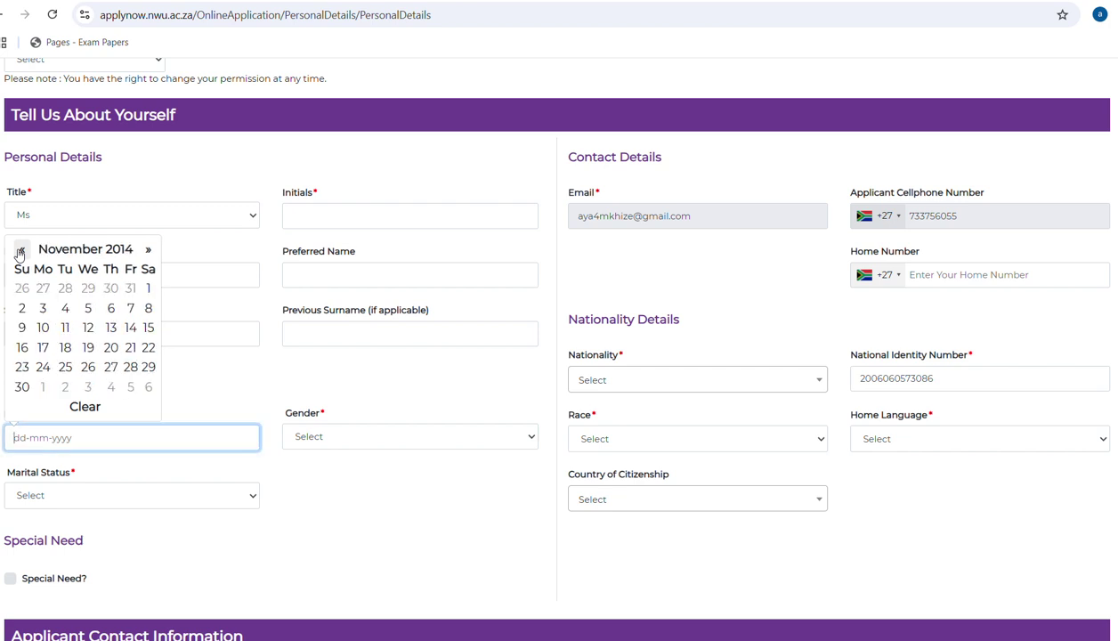
double_click(21, 251)
double_click(20, 251)
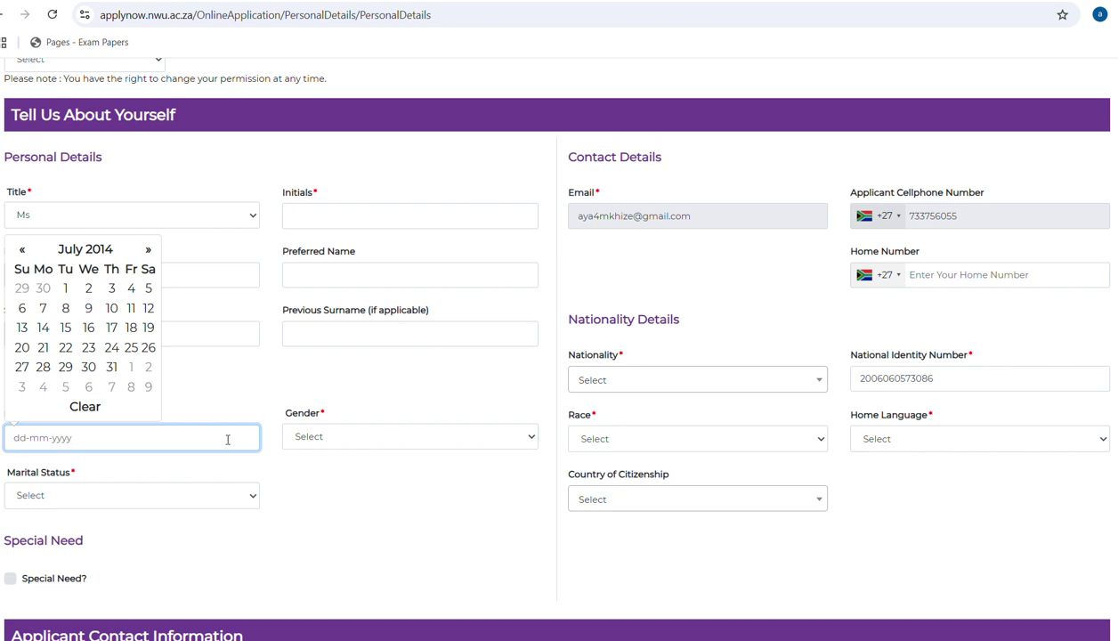
left_click(366, 504)
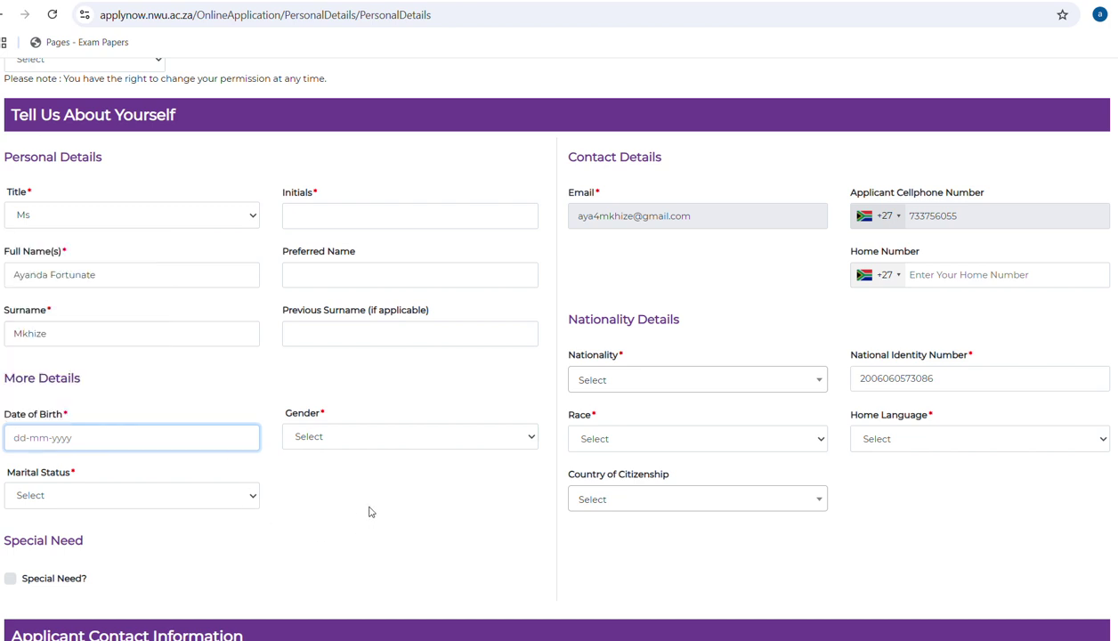
- Set the gender to Female and look through the marital status options without choosing one
left_click(342, 437)
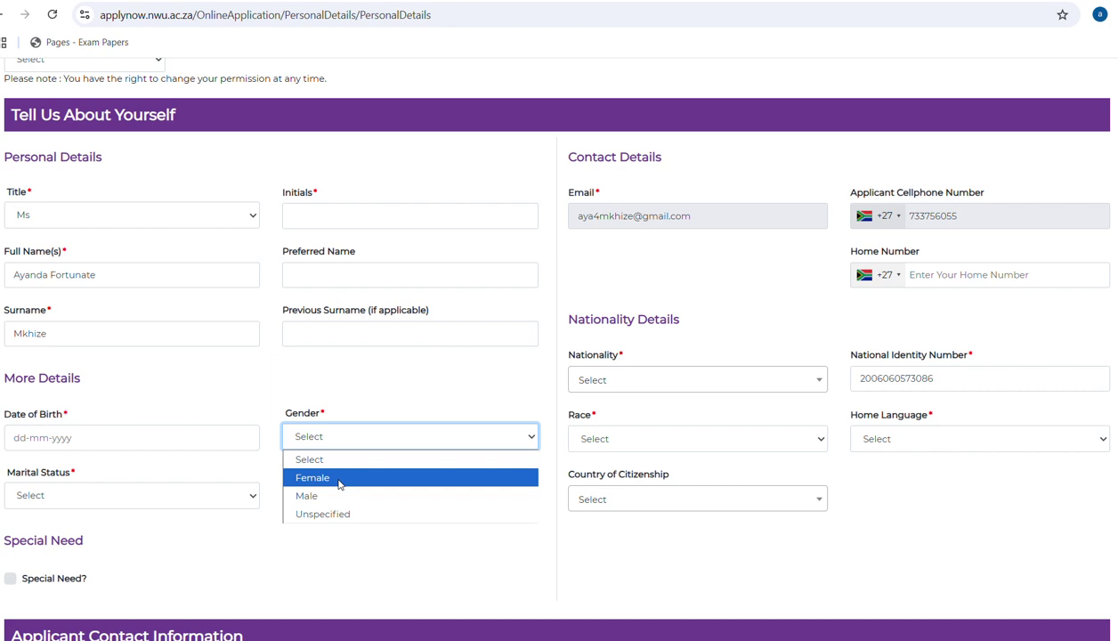
left_click(338, 481)
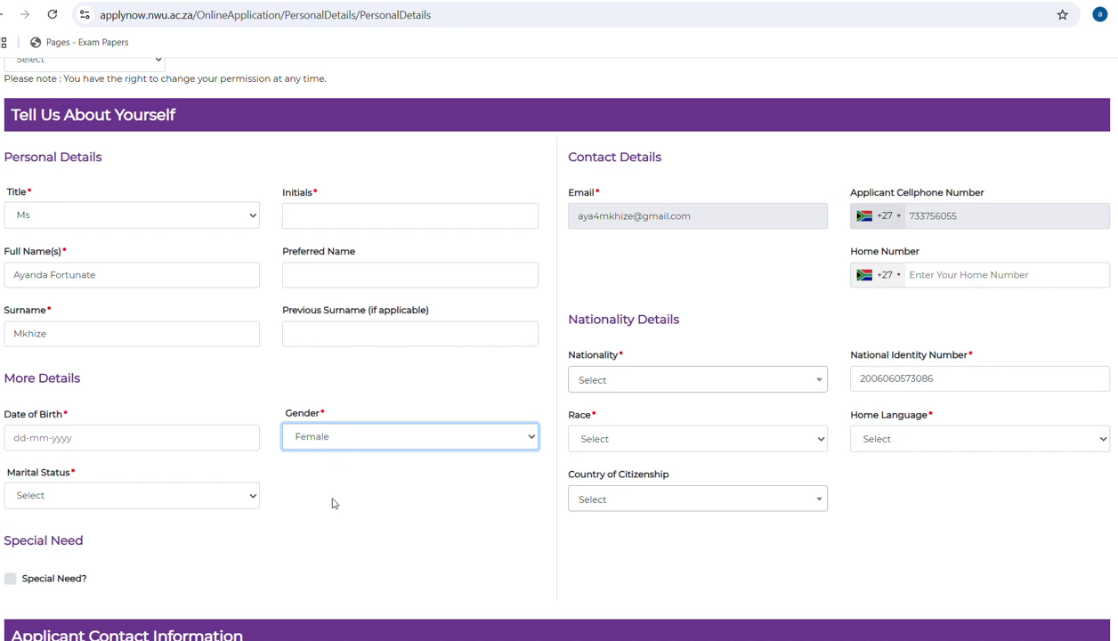
left_click(254, 498)
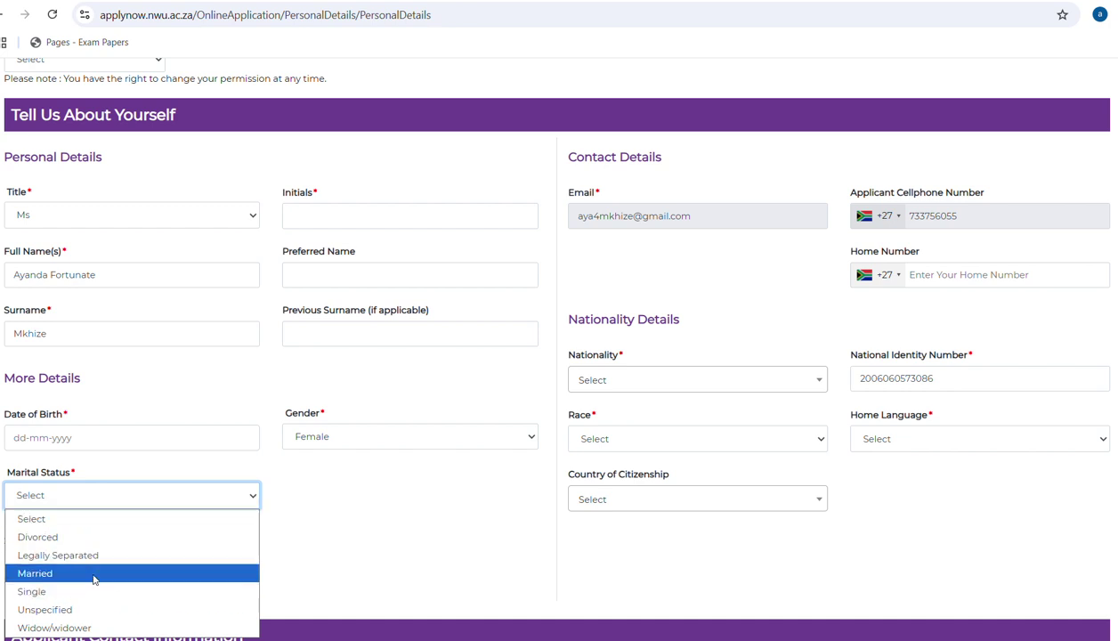
left_click(368, 498)
scroll(368, 494, "down", 2)
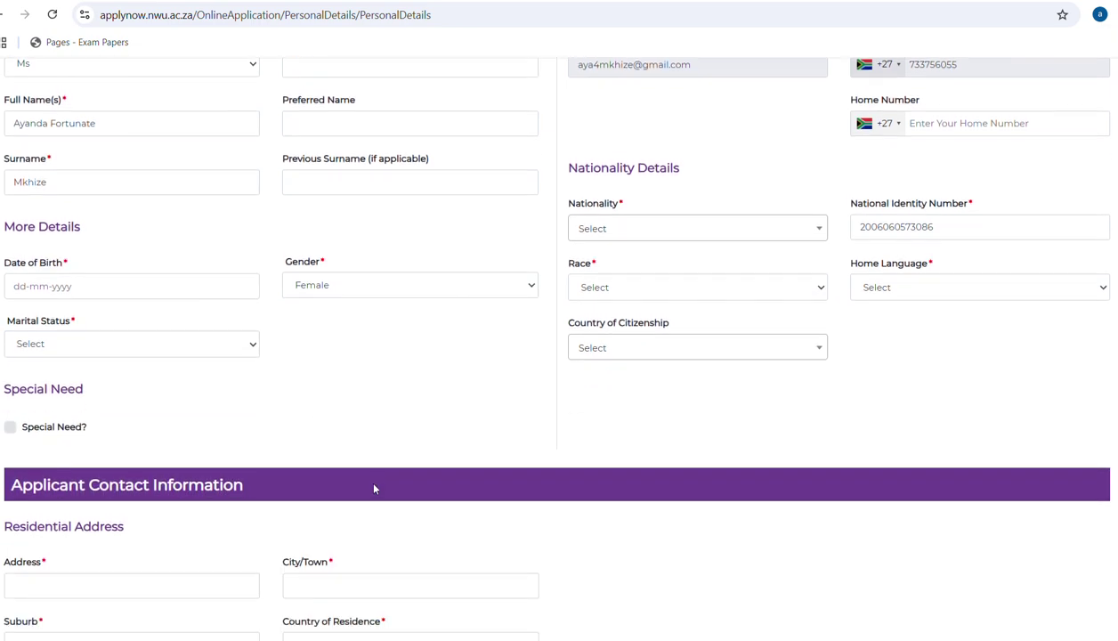
- Examine the home number, nationality, national identity number and race fields under the contact and nationality details
scroll(386, 376, "up", 4)
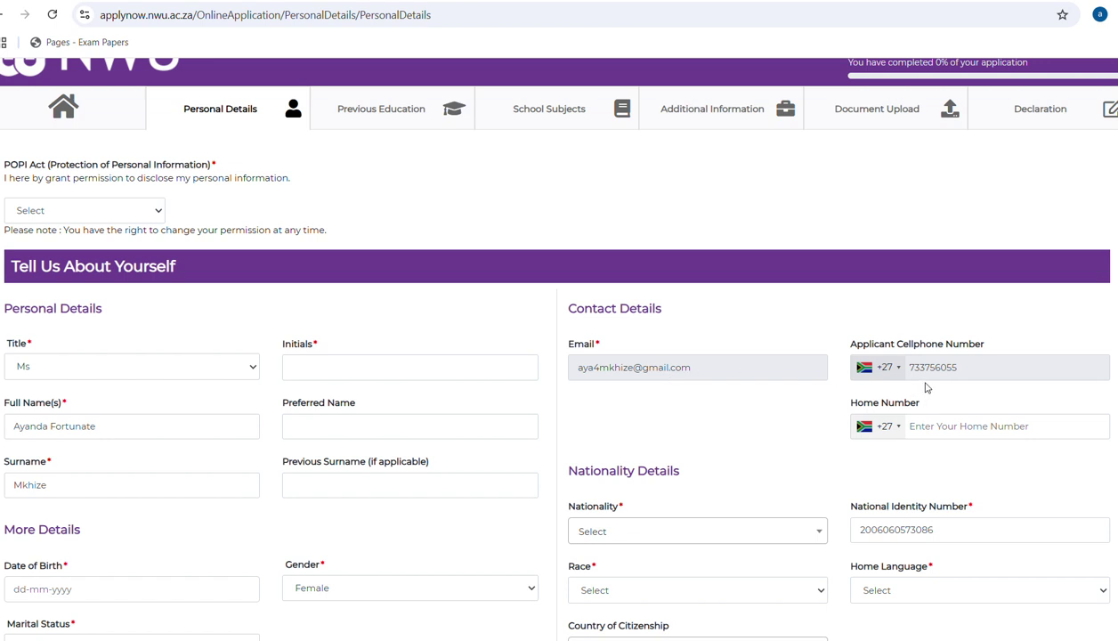
left_click(893, 419)
scroll(910, 411, "down", 1)
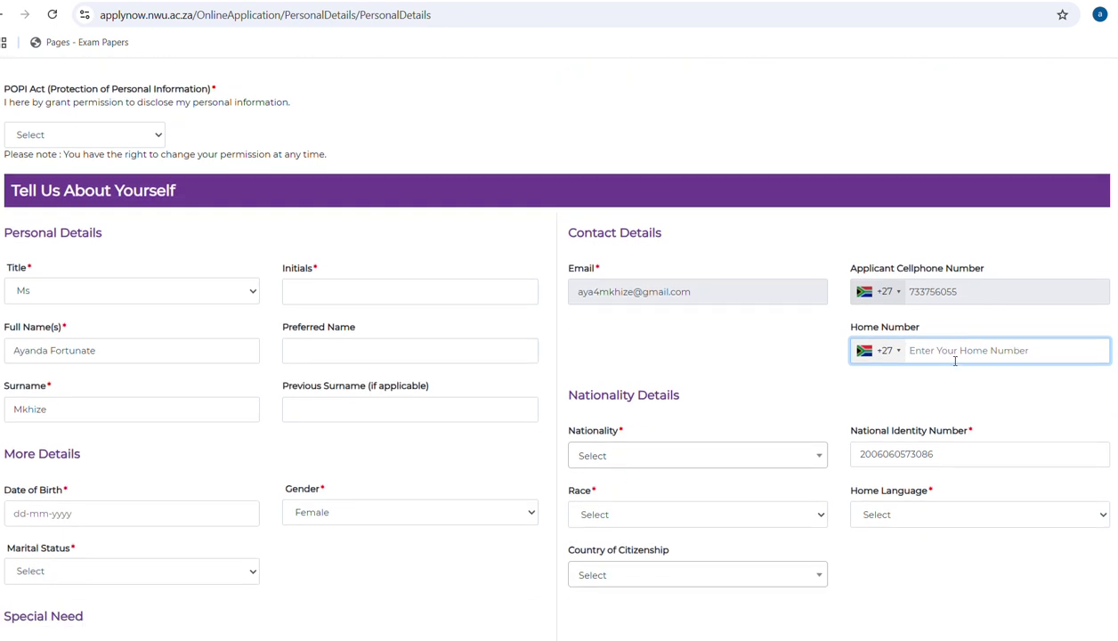
left_click(652, 463)
left_click(654, 461)
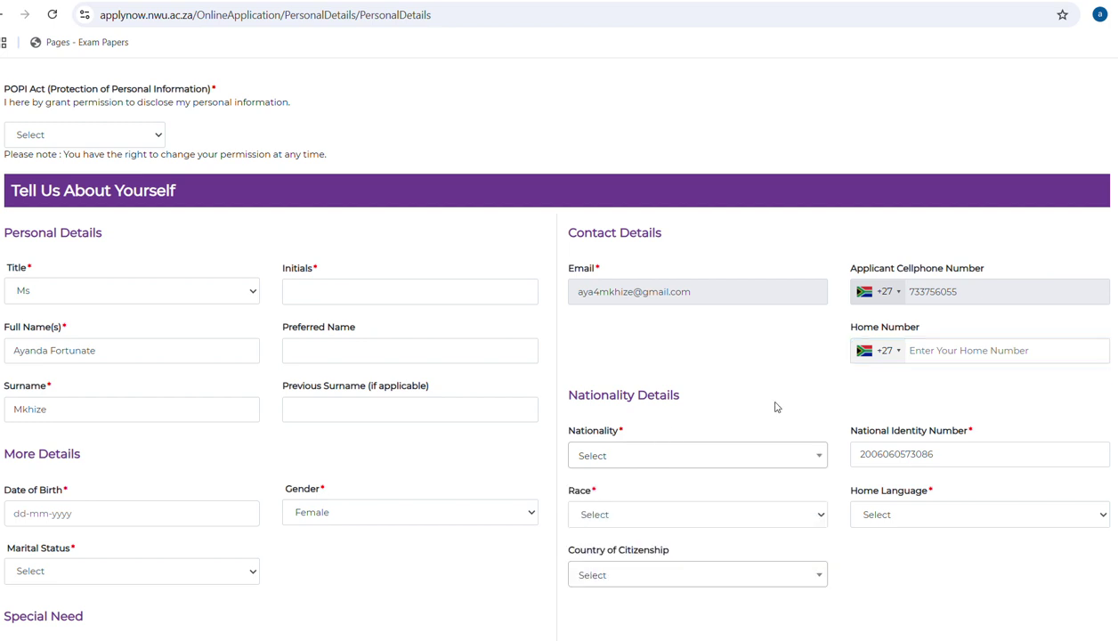
left_click(950, 453)
left_click(725, 515)
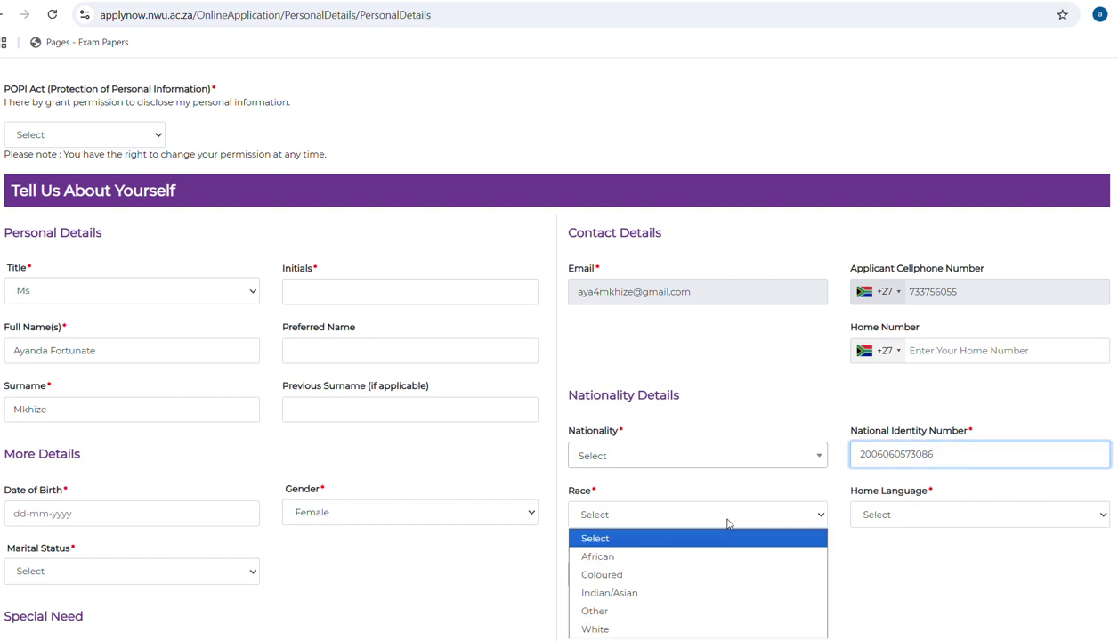
left_click(730, 516)
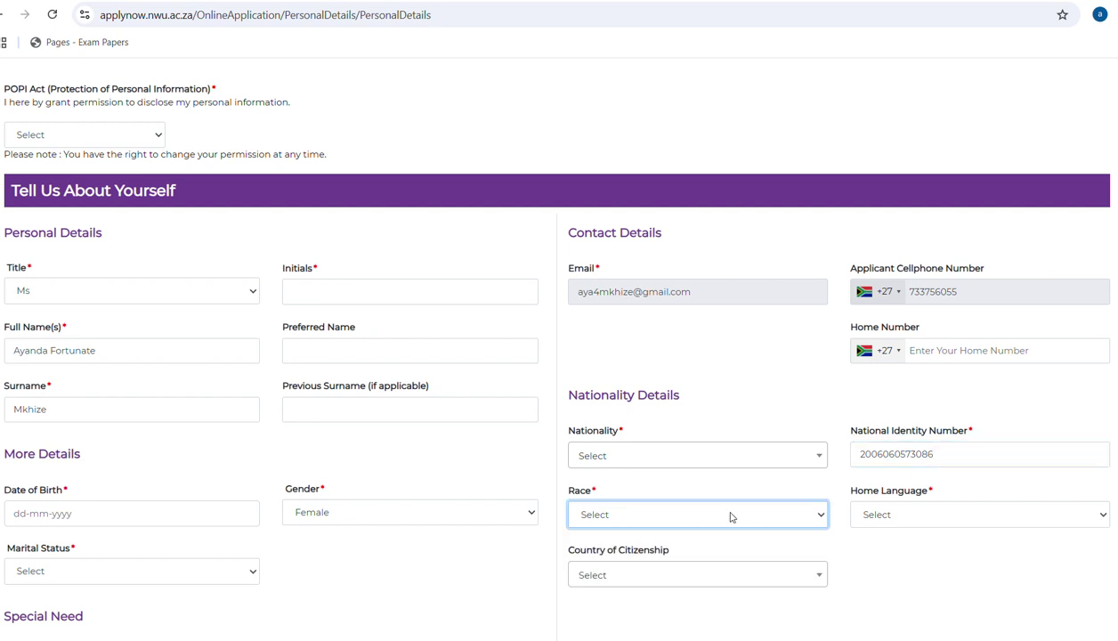
- In the nationality details, set the home language to isiZulu, country of citizenship to South Africa and race to African
left_click(887, 519)
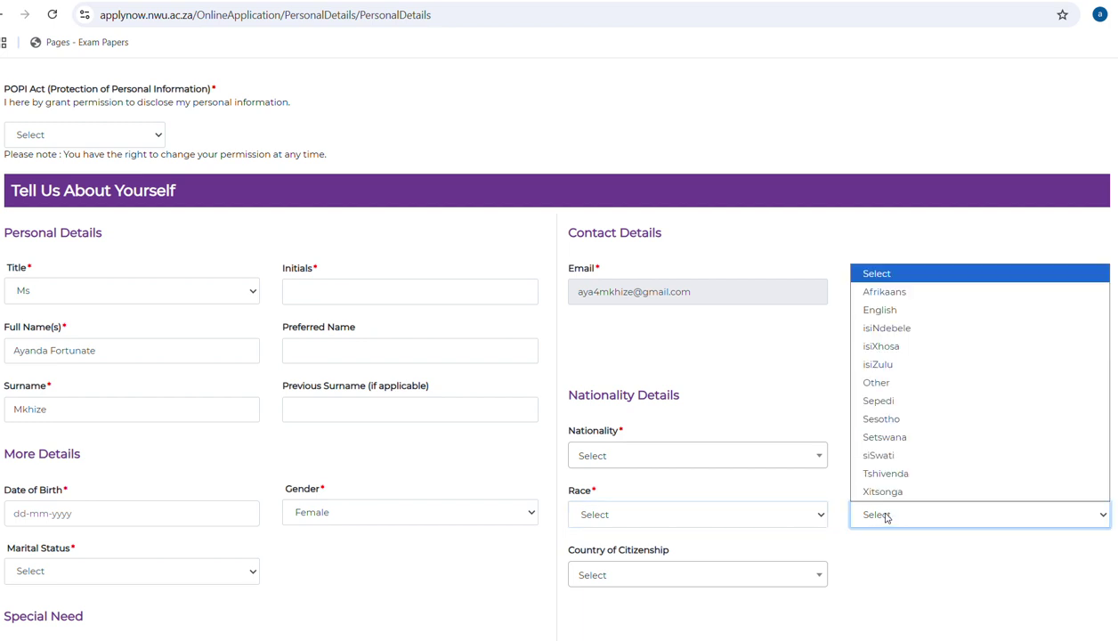
left_click(887, 365)
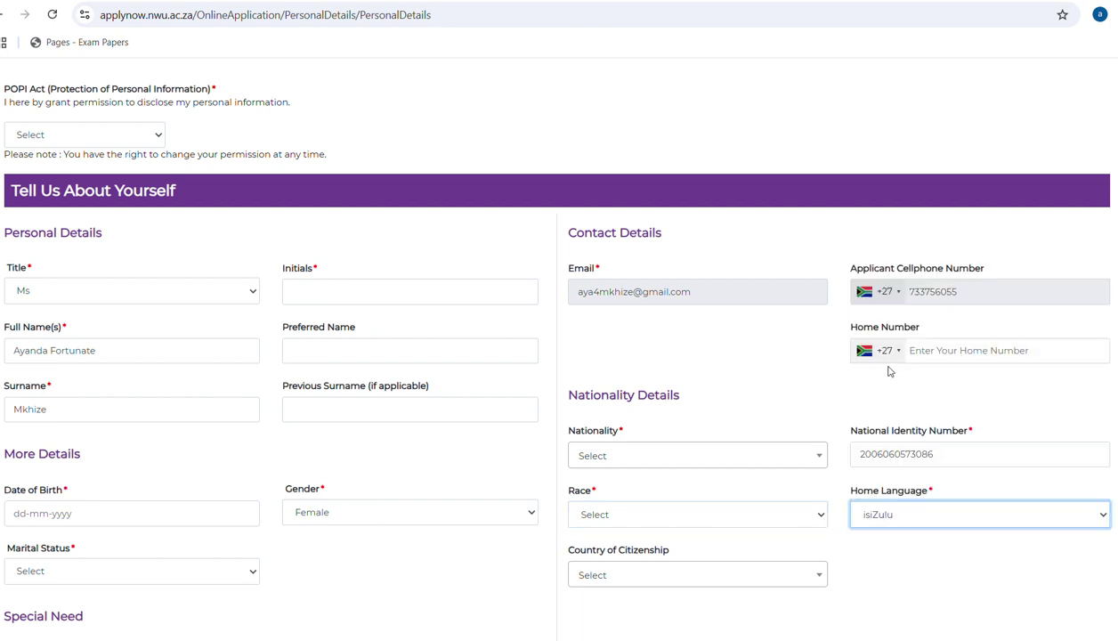
left_click(640, 581)
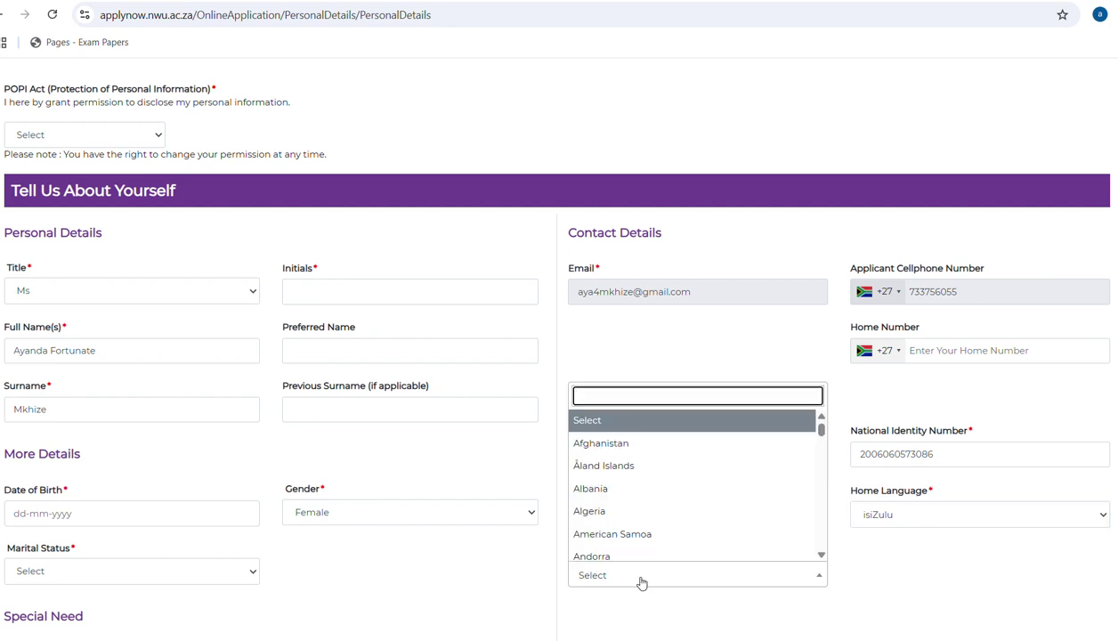
left_click(641, 580)
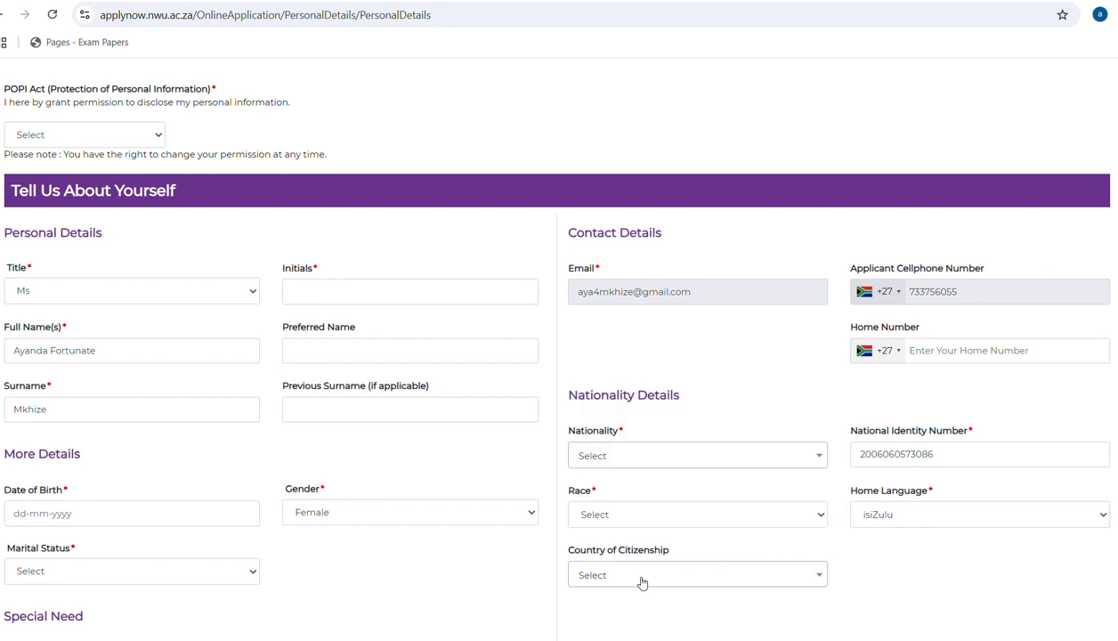
left_click(641, 581)
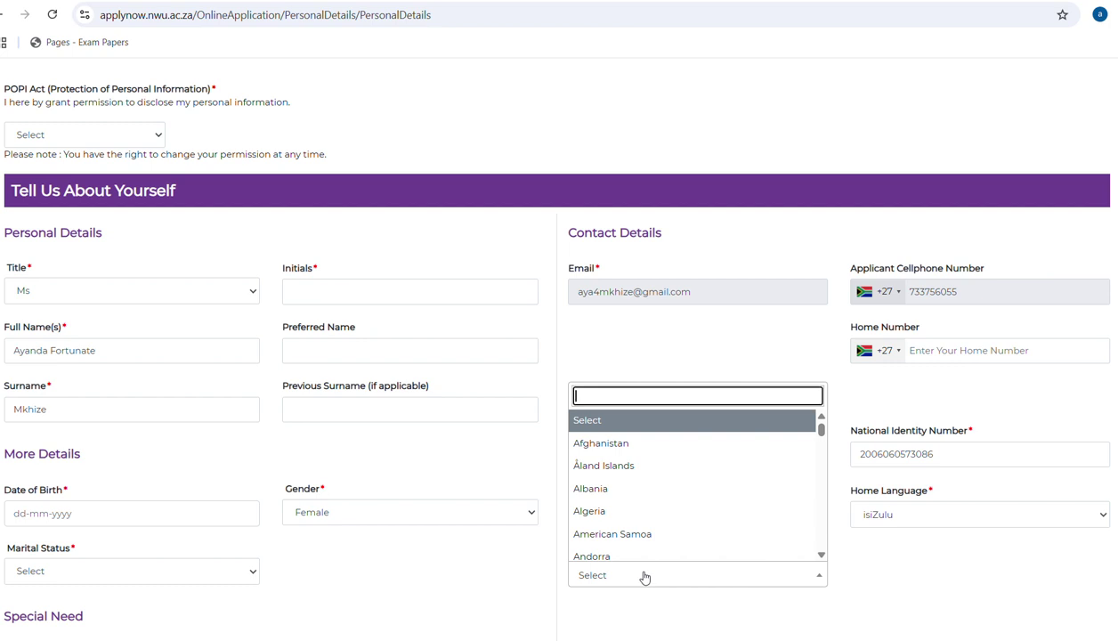
type("s")
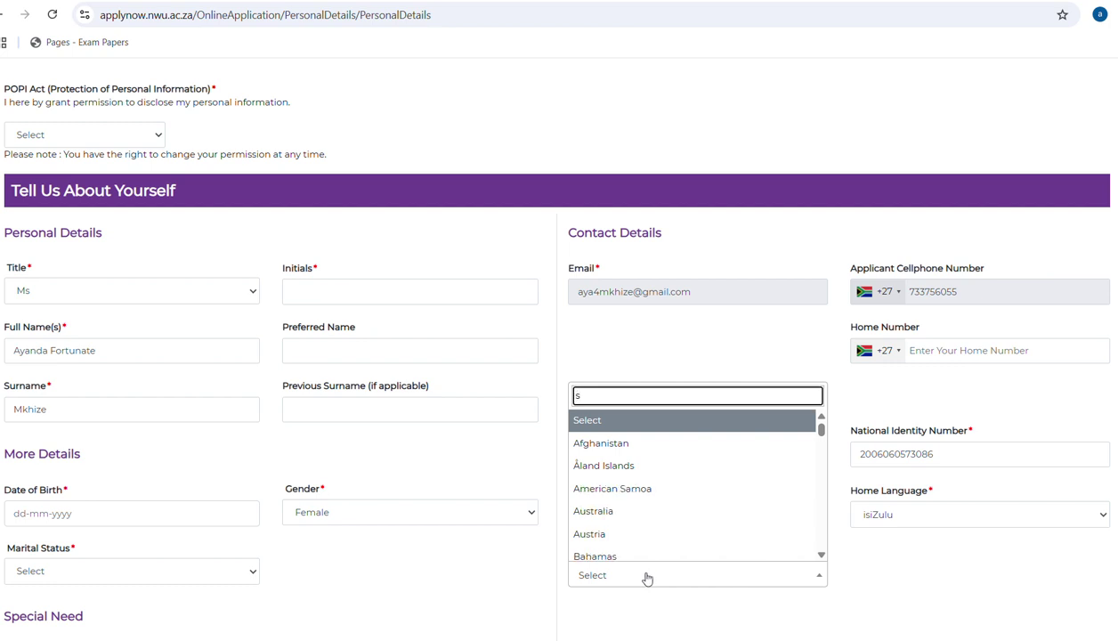
type("out")
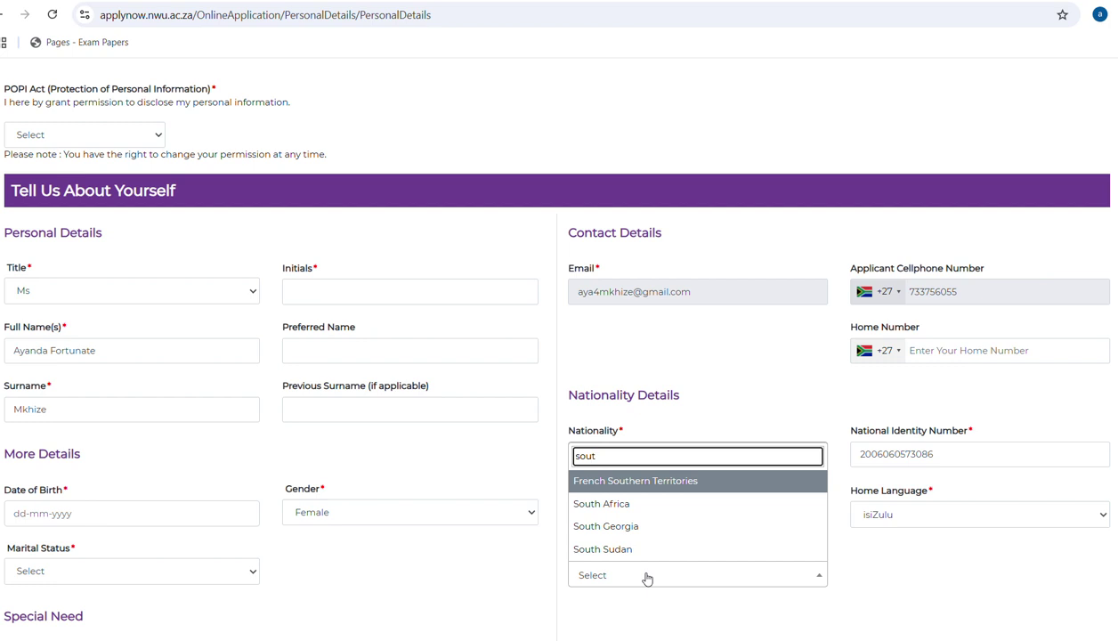
left_click(617, 505)
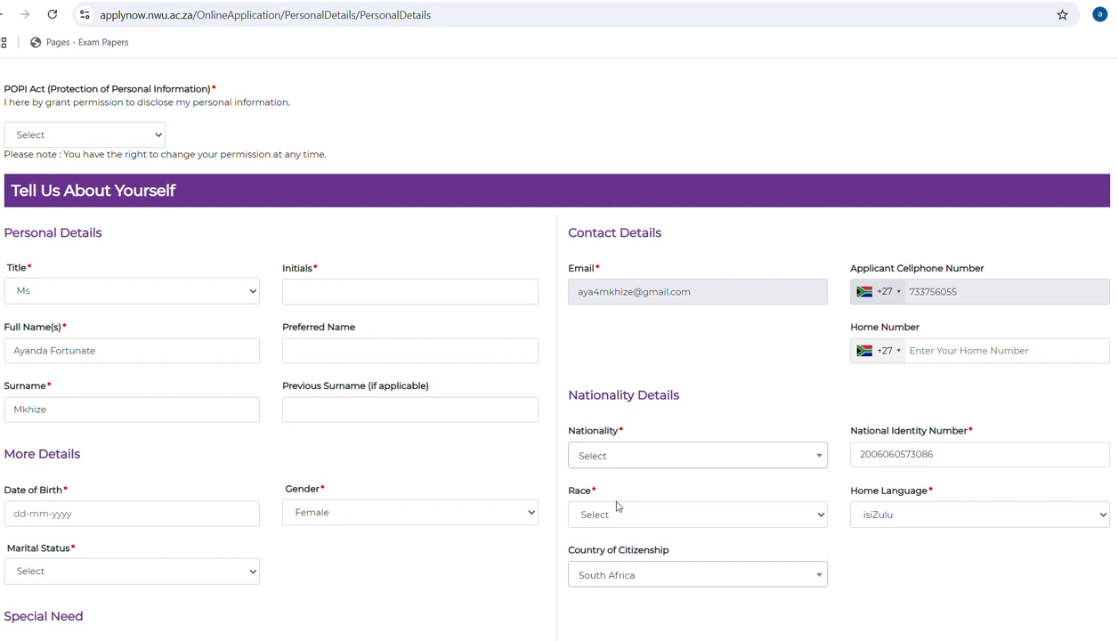
left_click(656, 514)
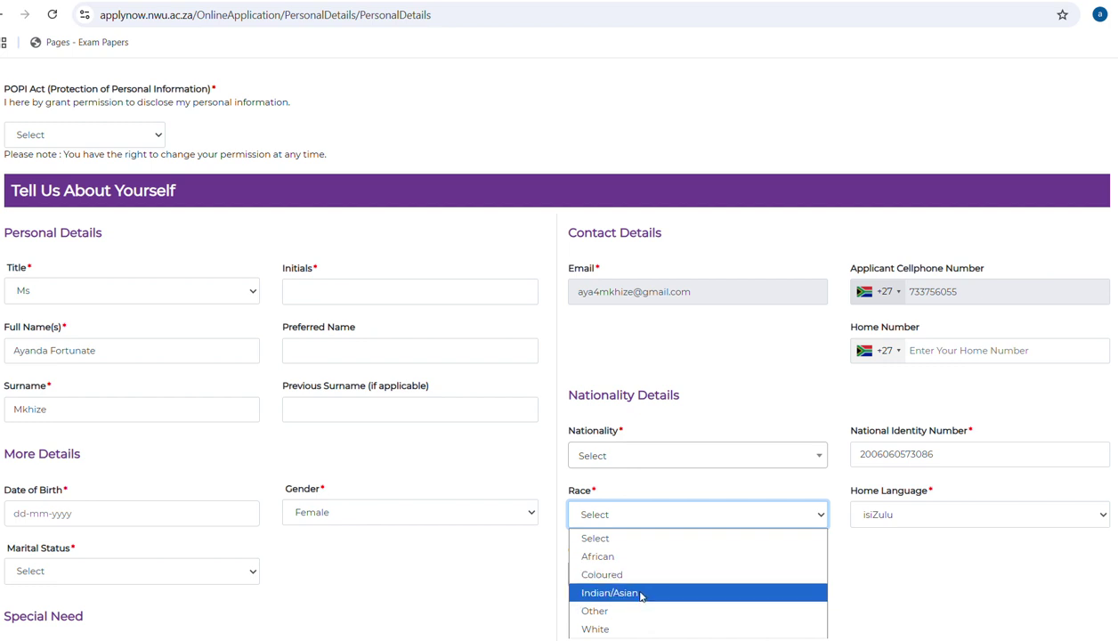
left_click(614, 556)
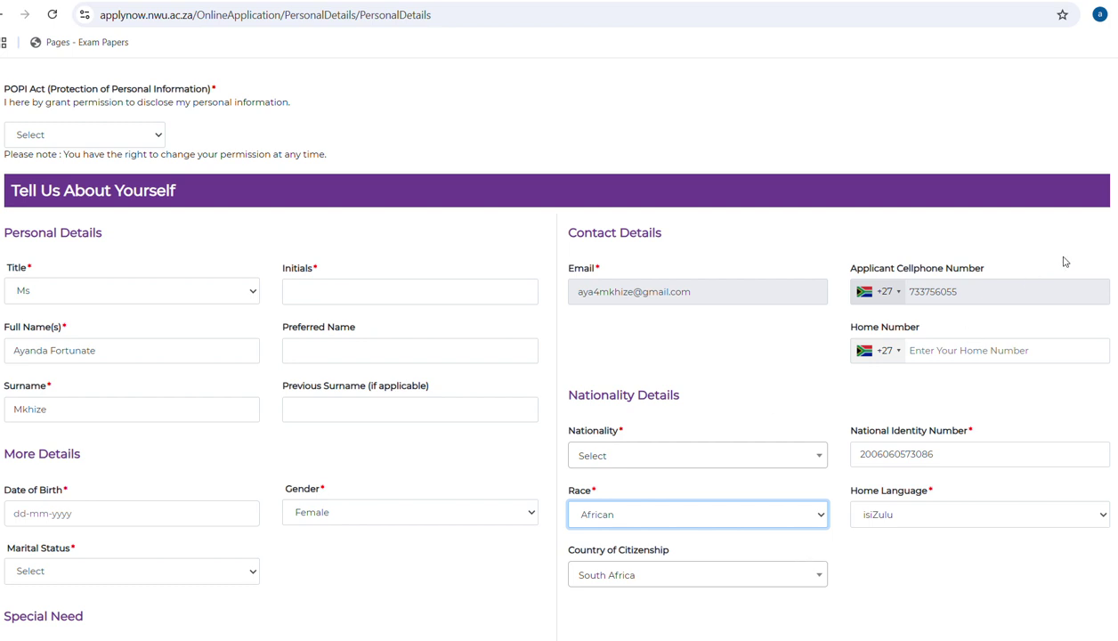
- Fill in the applicant's residential address and suburb from the saved suggestions, and set the province to Western Cape
scroll(559, 341, "down", 5)
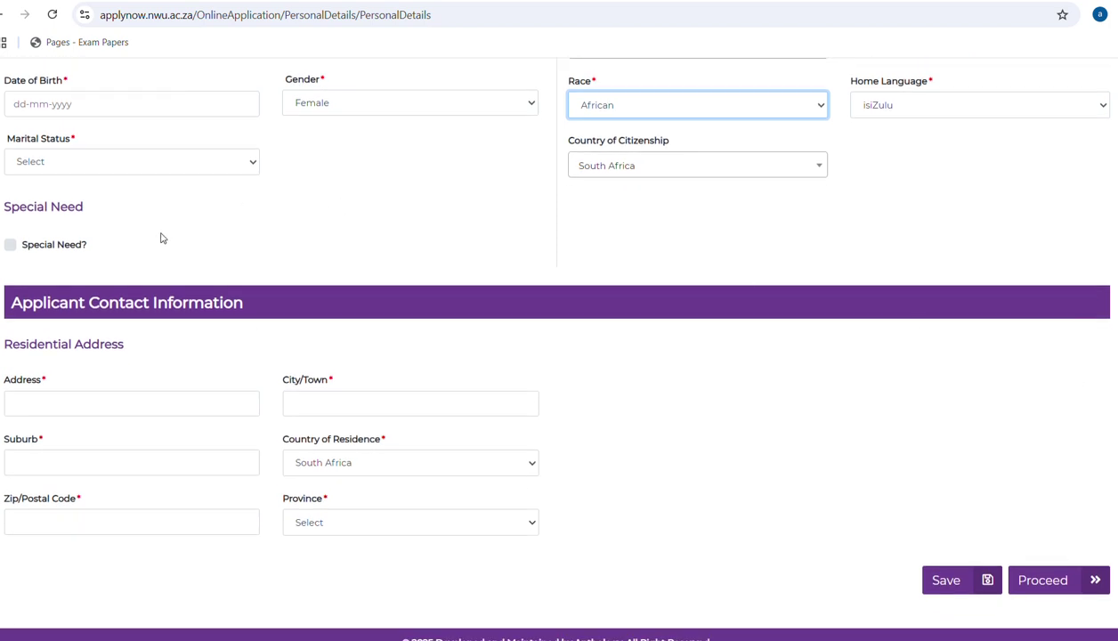
left_click(105, 407)
left_click(147, 441)
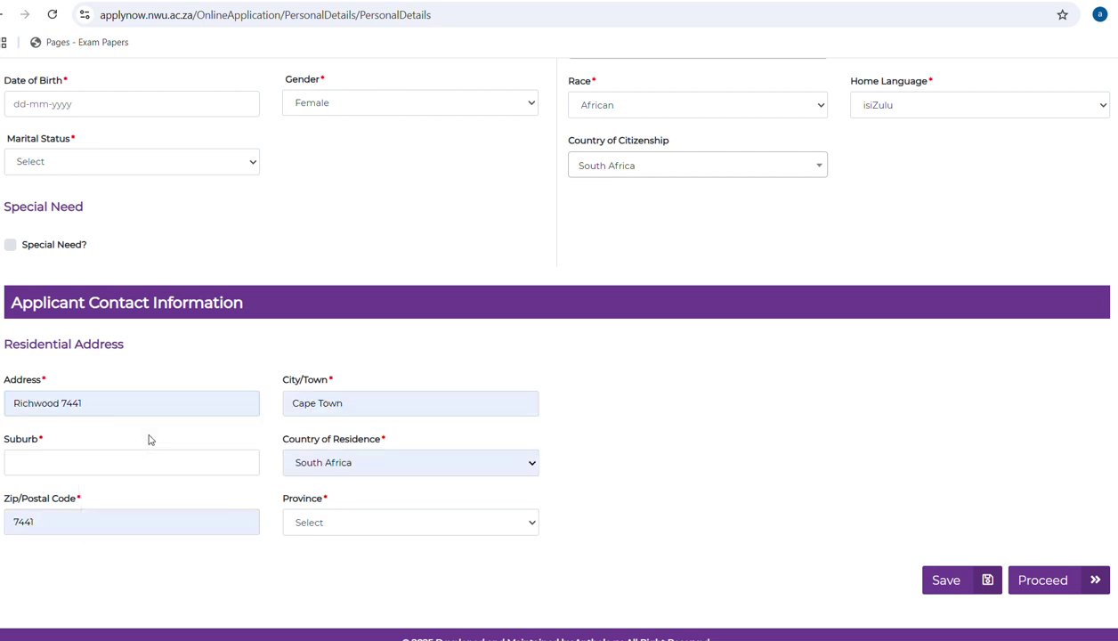
left_click(143, 470)
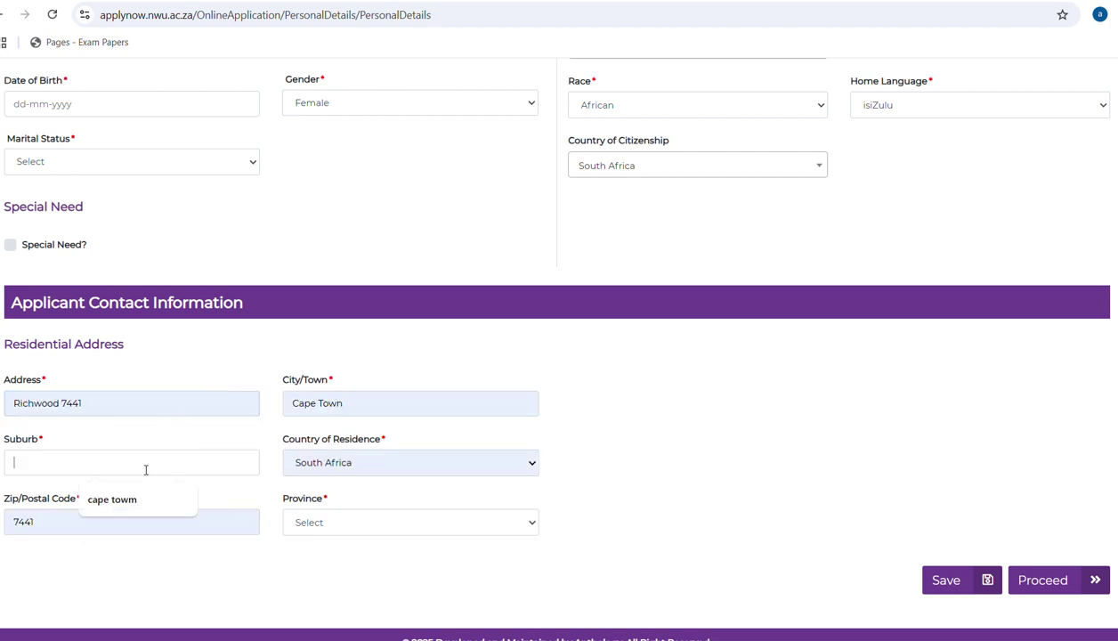
left_click(123, 503)
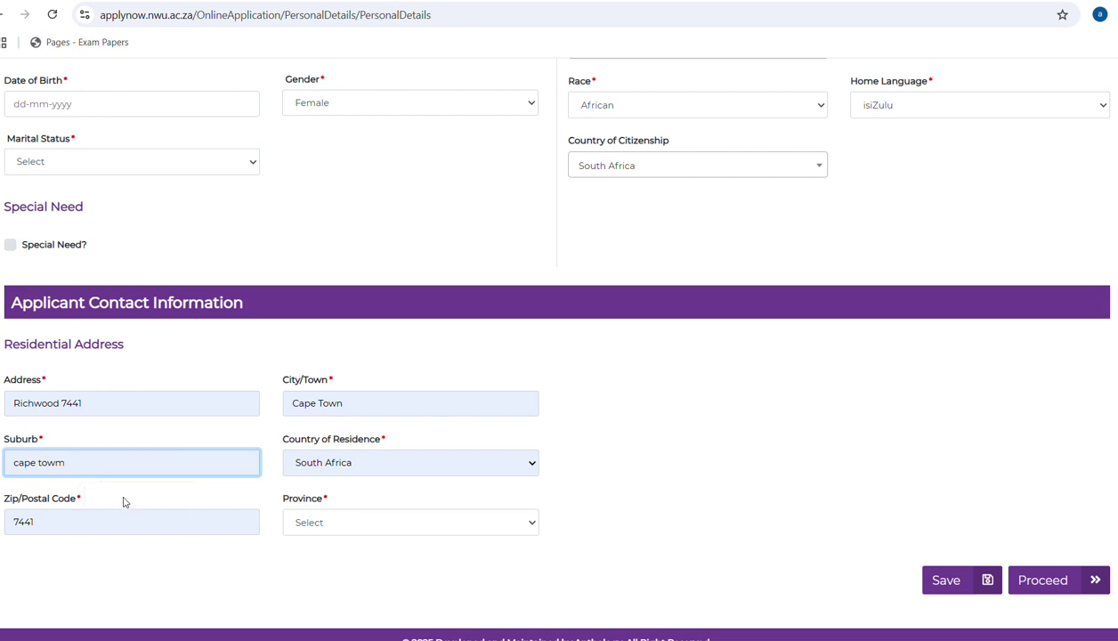
left_click(352, 522)
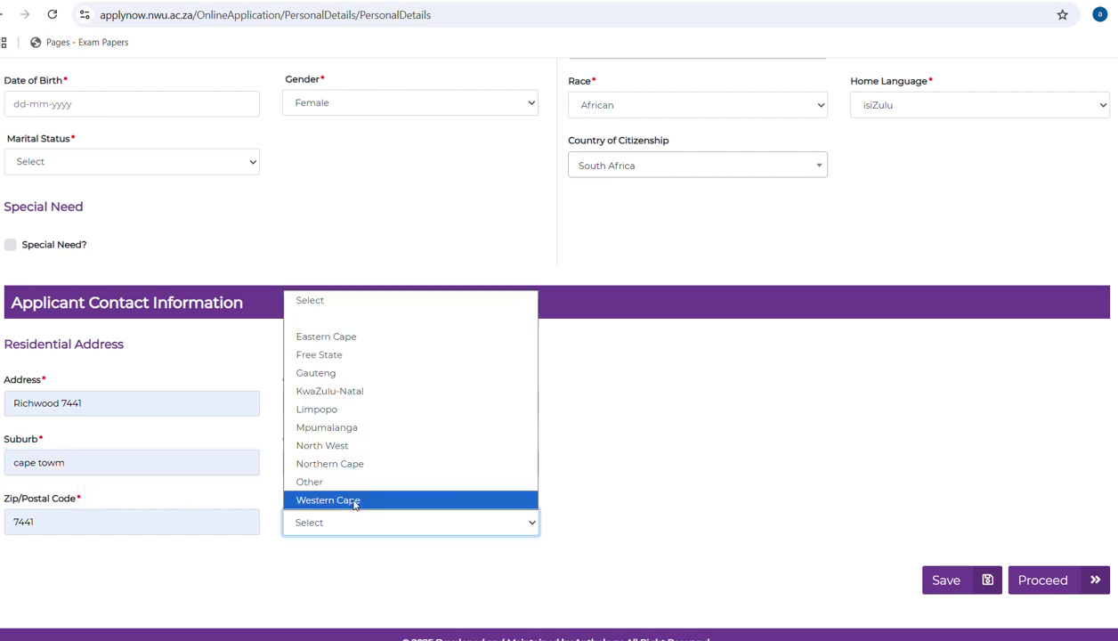
left_click(354, 500)
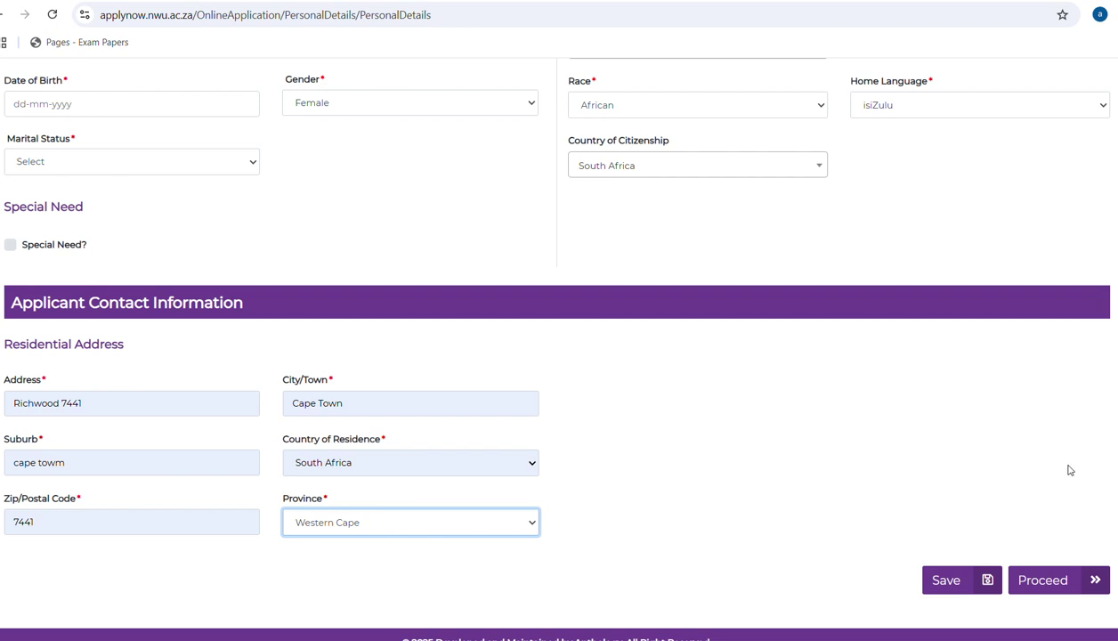
- Review the personal details form, leave it without saving, and open the Previous Education section
scroll(649, 335, "up", 3)
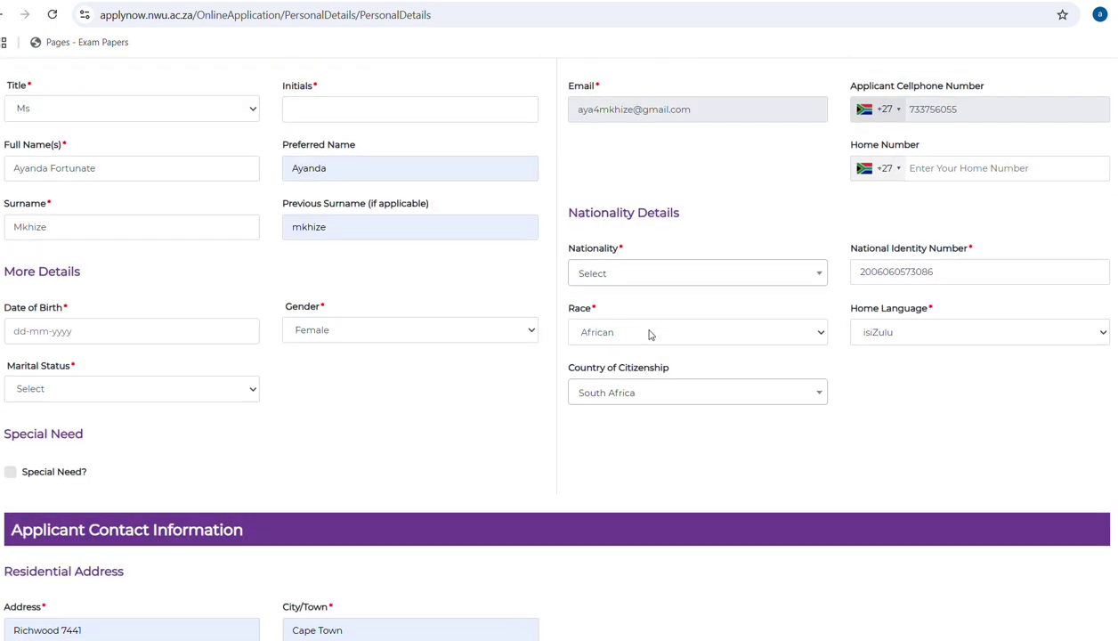
scroll(561, 318, "up", 4)
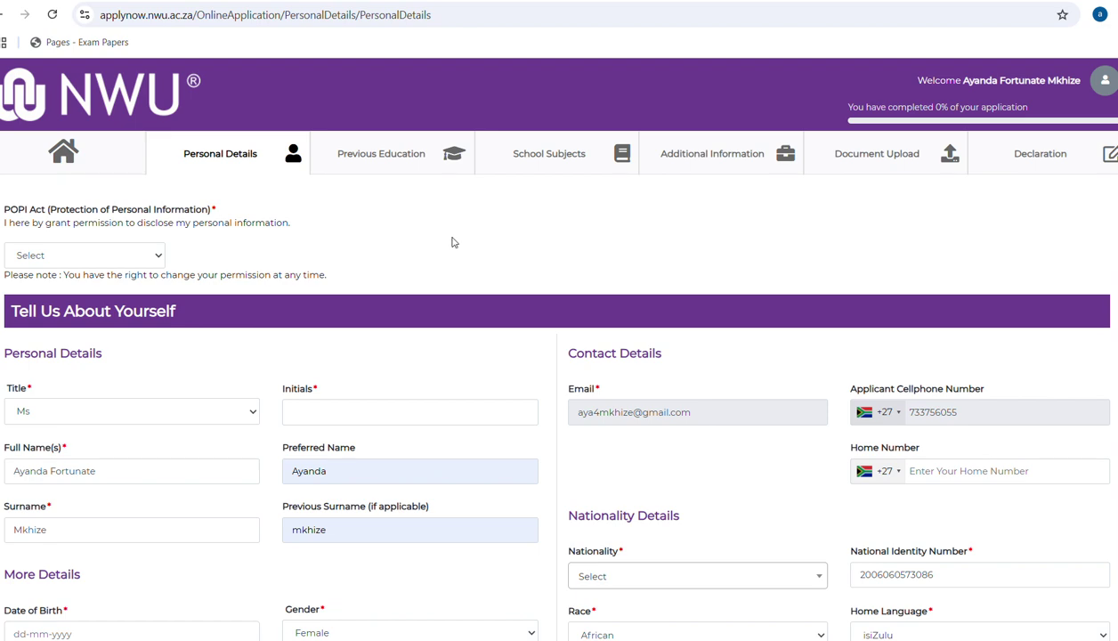
scroll(922, 603, "down", 5)
scroll(922, 602, "down", 2)
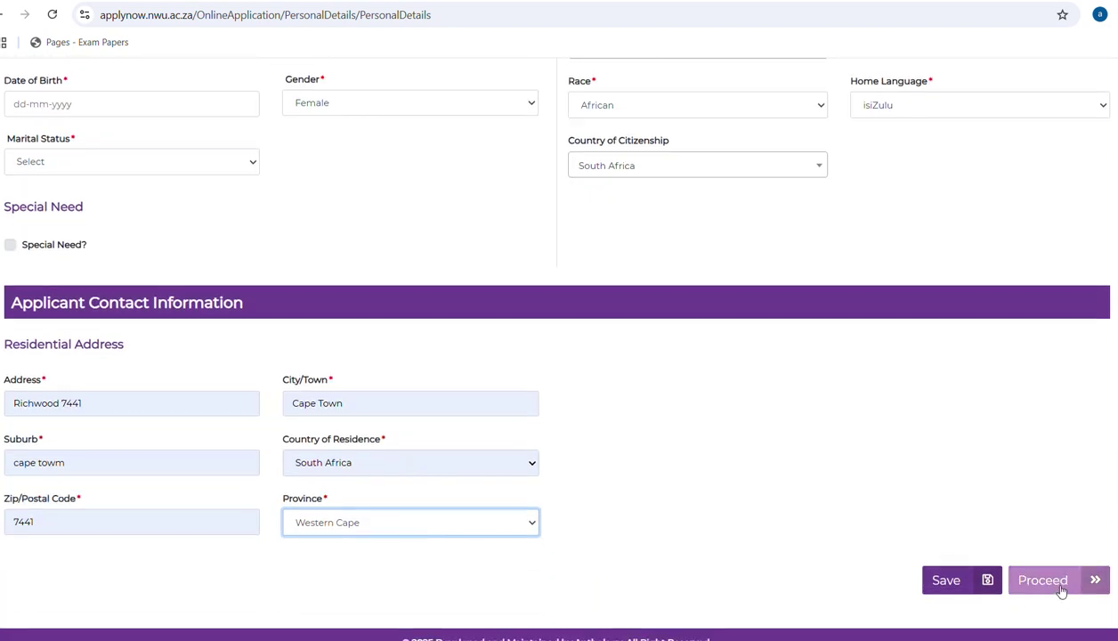
scroll(830, 424, "up", 6)
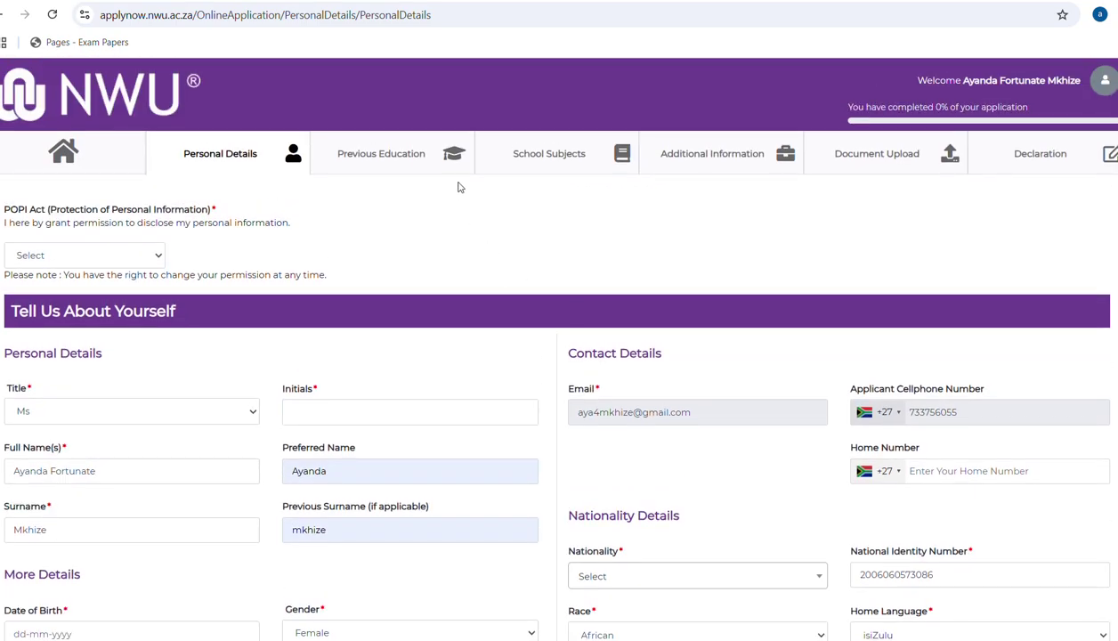
left_click(397, 156)
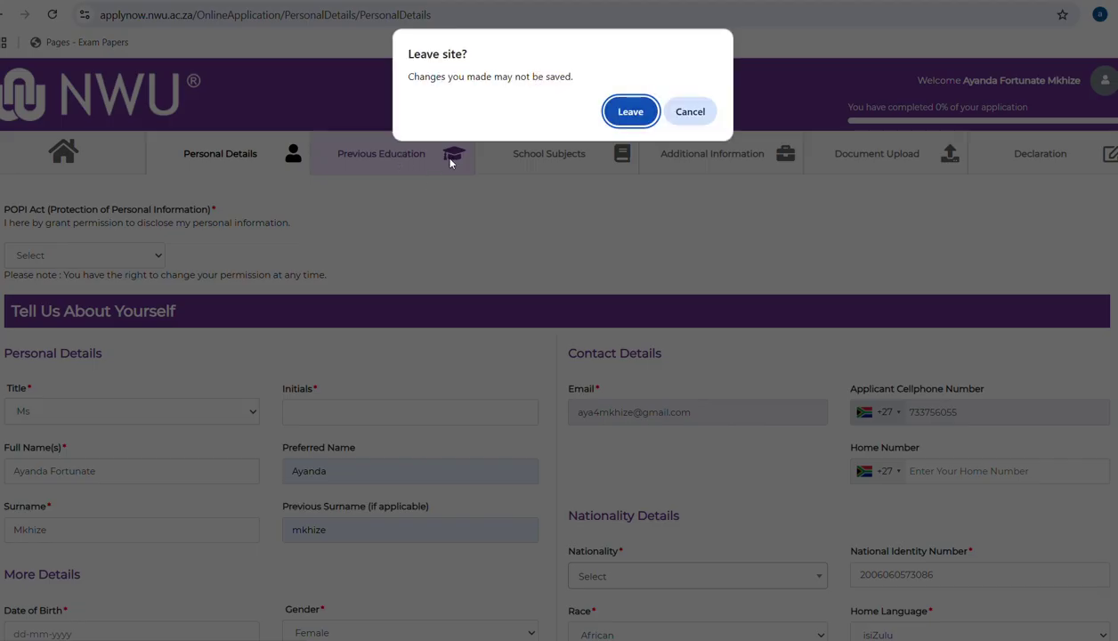
left_click(679, 112)
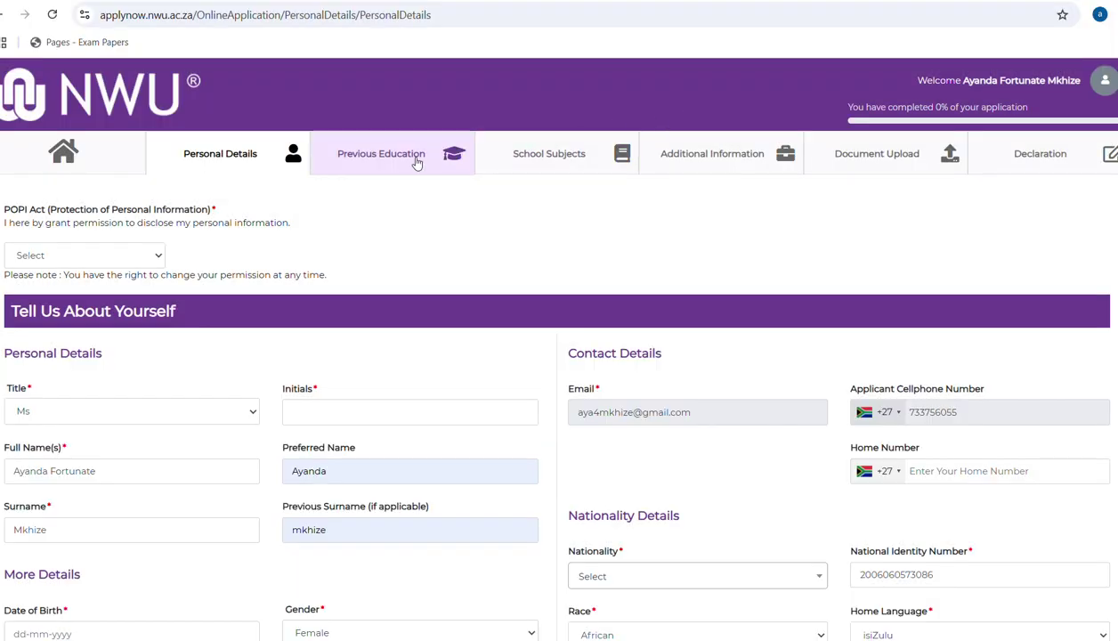
left_click(415, 160)
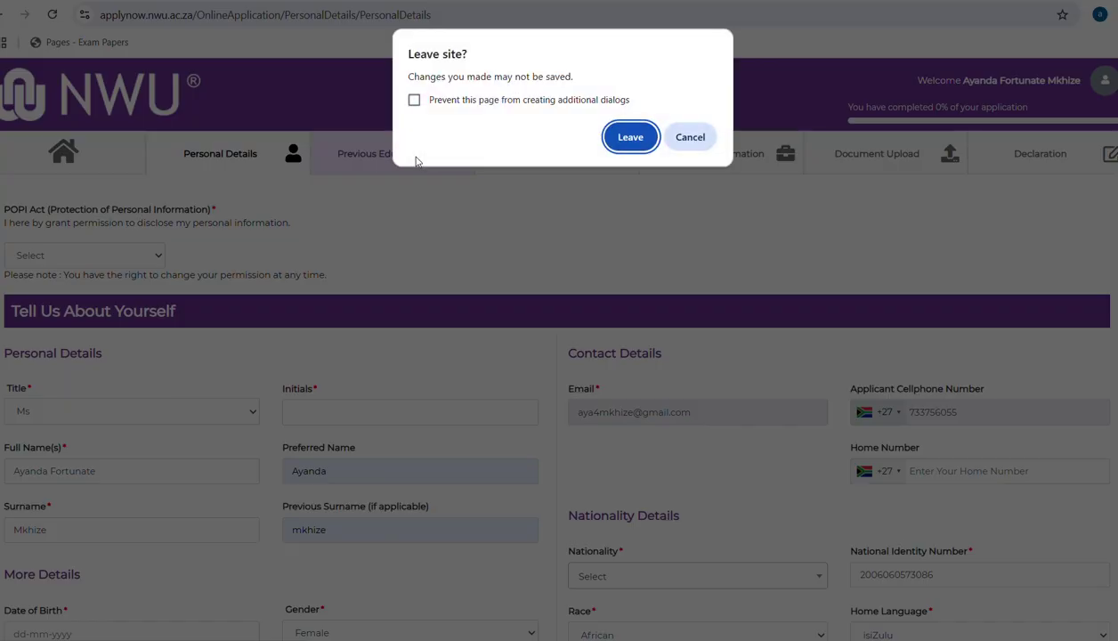
left_click(414, 99)
left_click(631, 138)
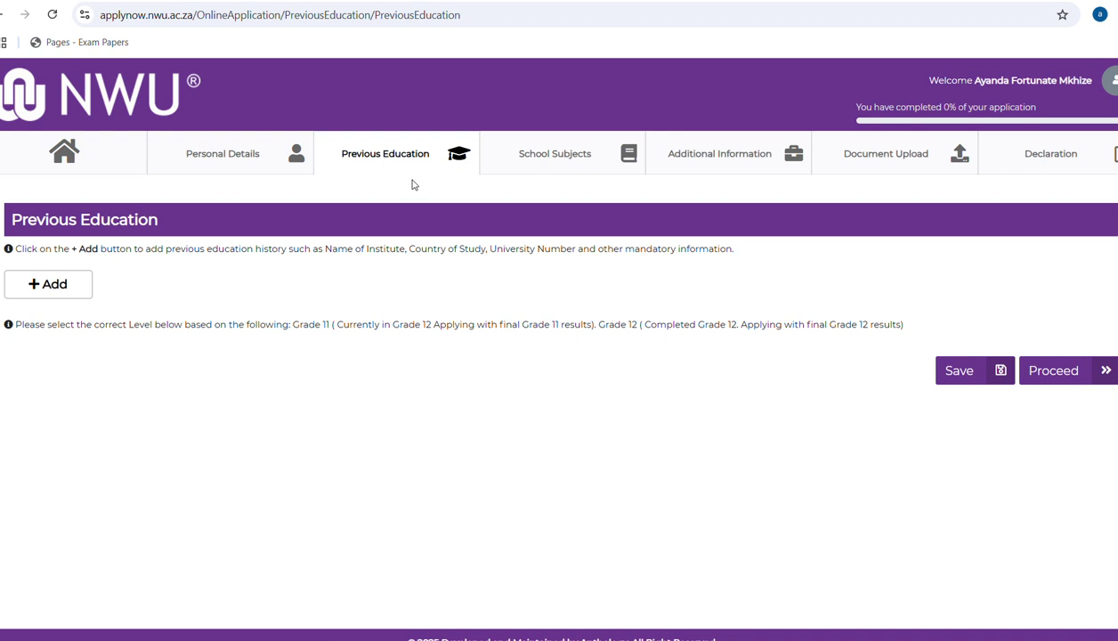
- Add a previous education entry and set its type to High School
left_click(64, 290)
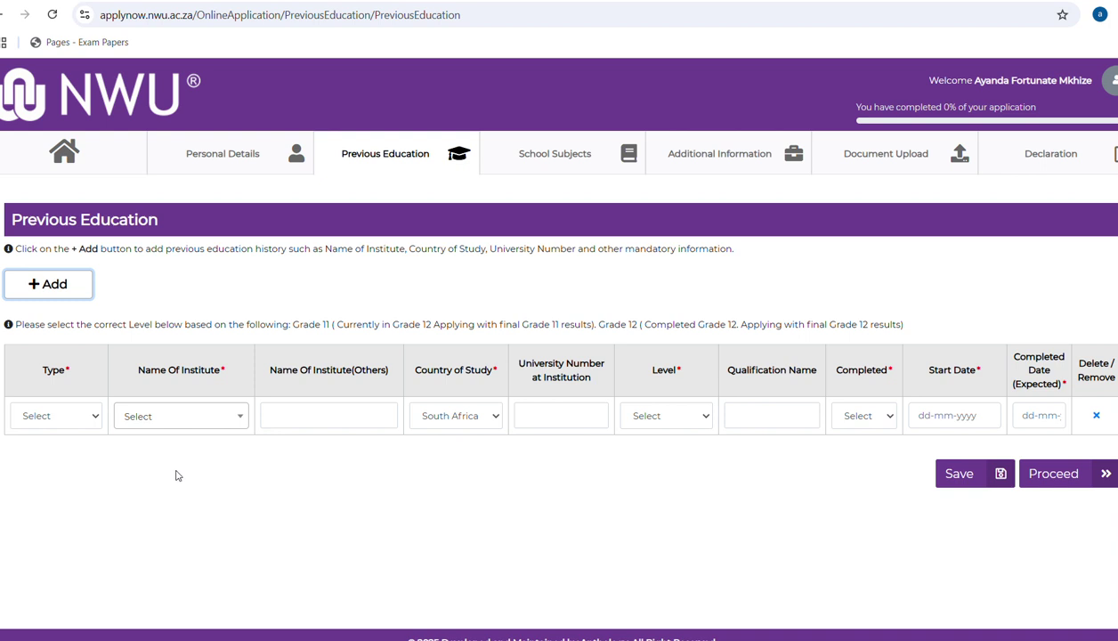
left_click(95, 418)
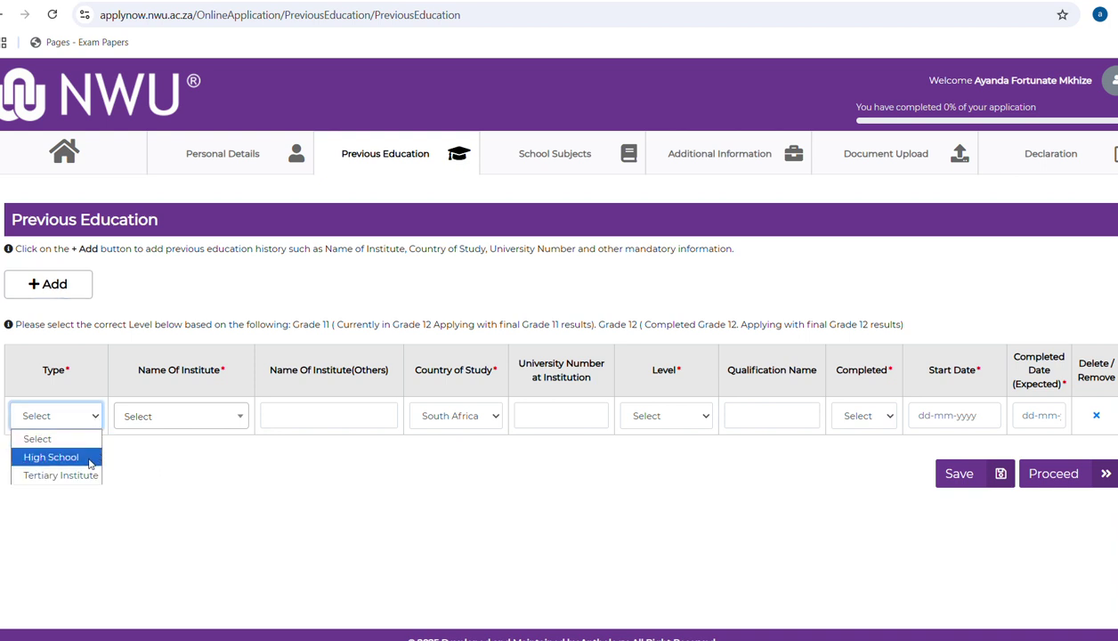
left_click(90, 462)
- Search the institute names for "siphape" and "spha", and clear the search text
left_click(194, 421)
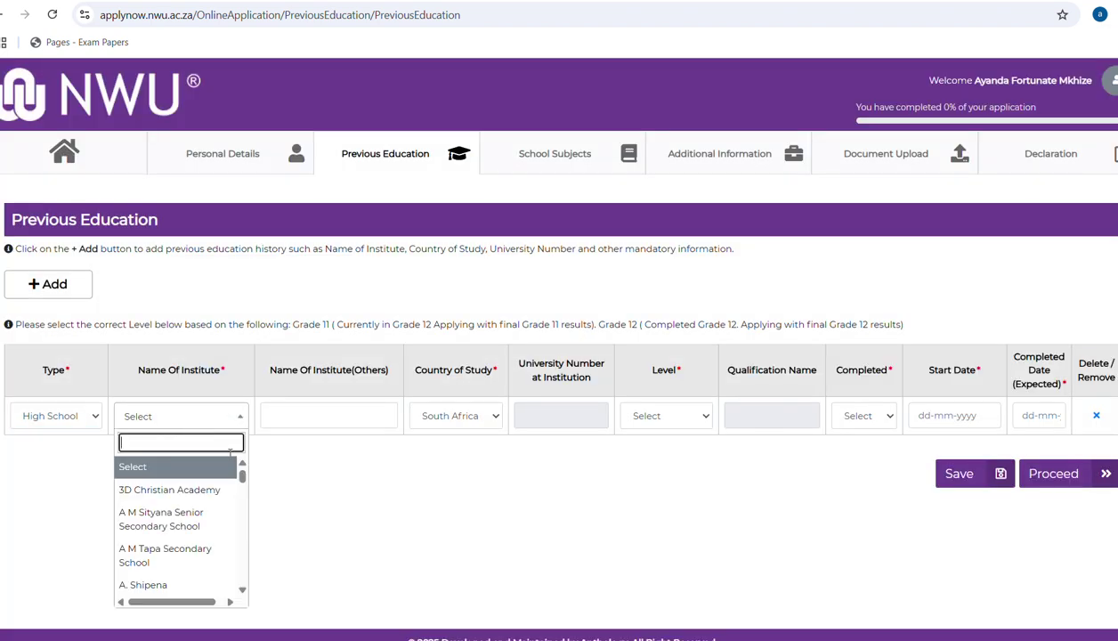
scroll(238, 462, "down", 3)
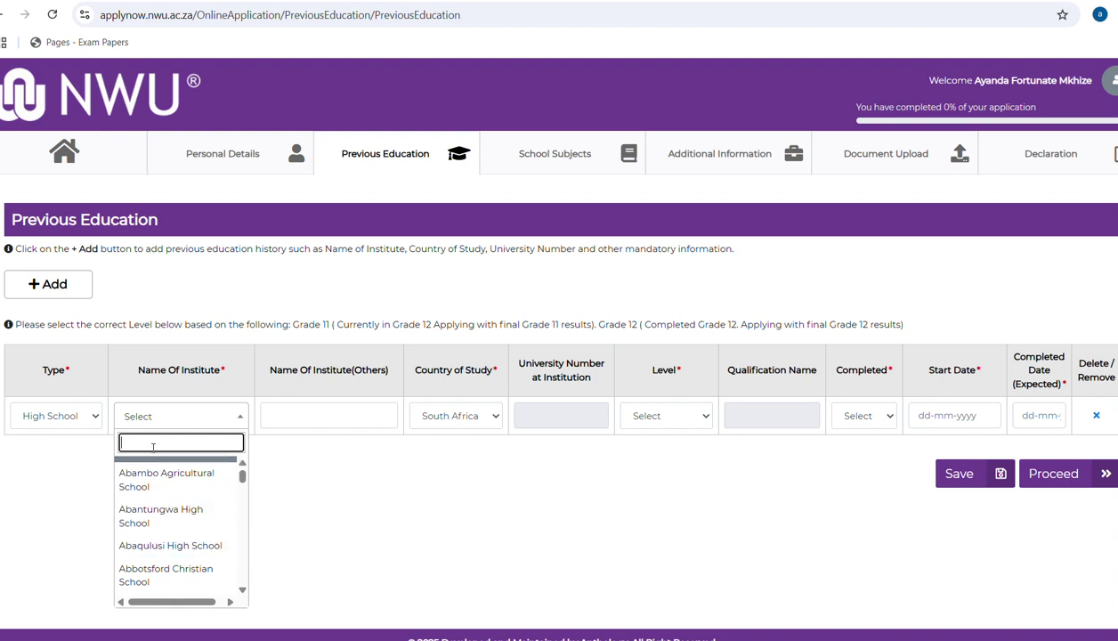
type("si")
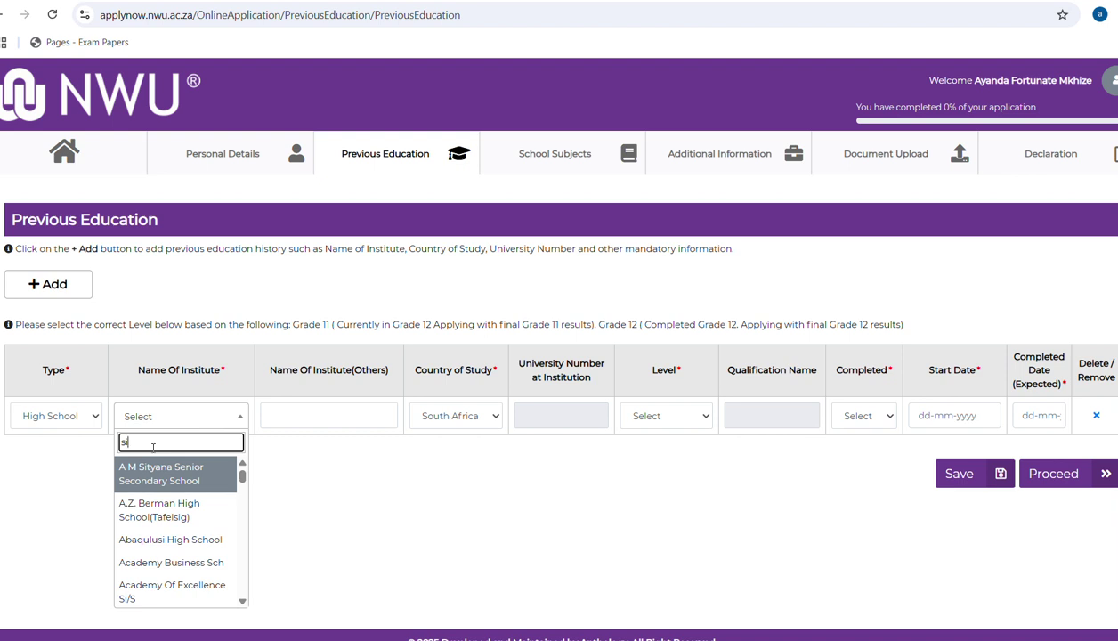
type("pha")
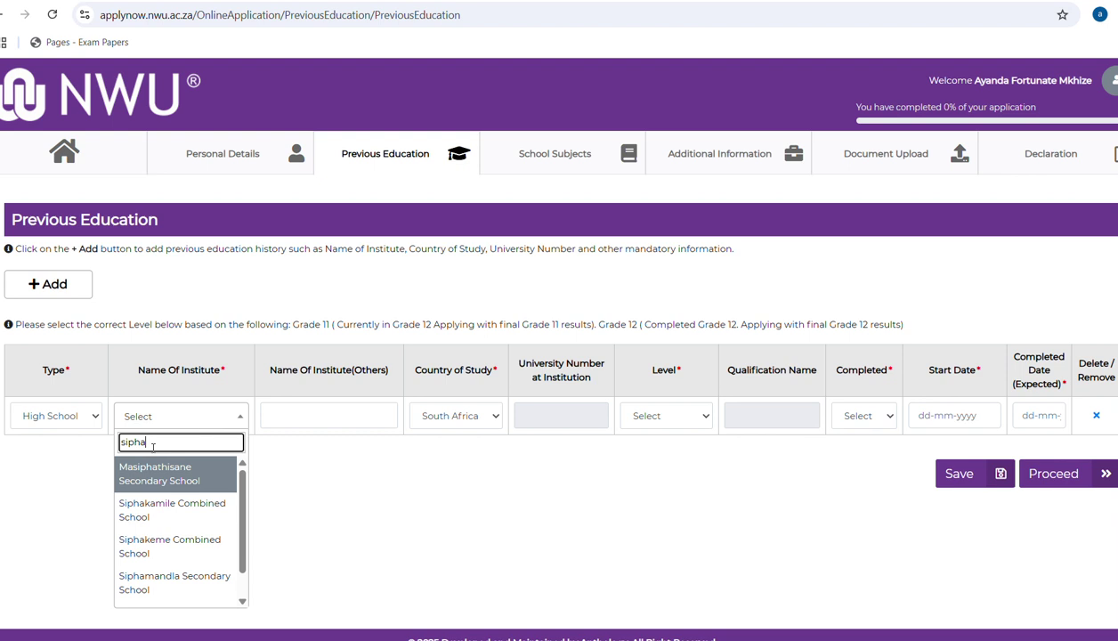
type("pe")
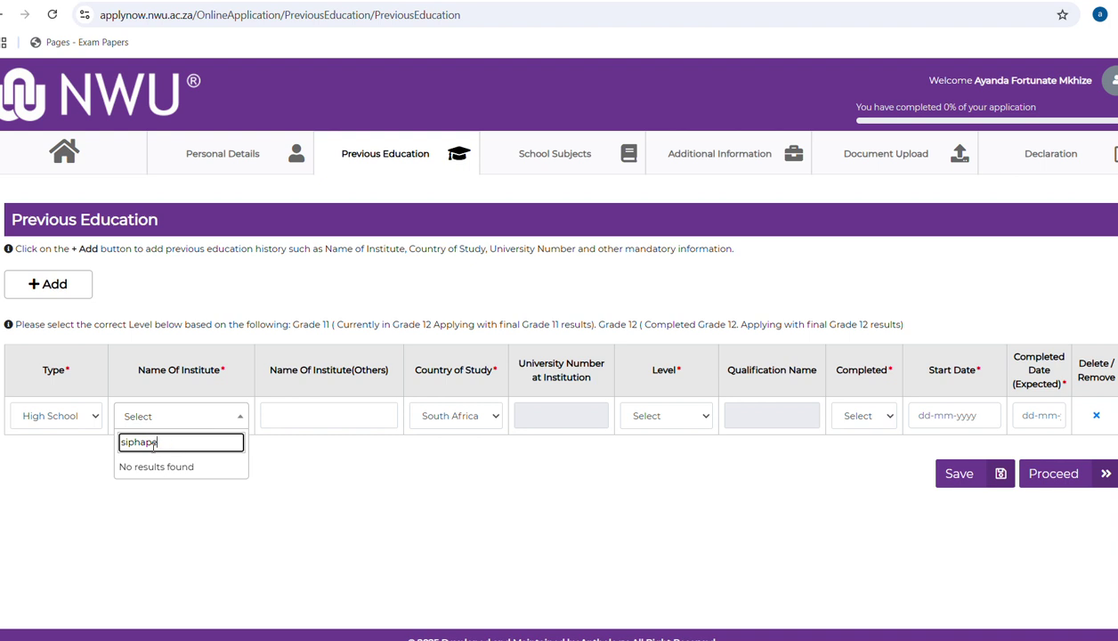
key("BackSpace")
key("BackSpace")
key("BackSpace")
key("BackSpace")
key("BackSpace")
key("BackSpace")
type("p")
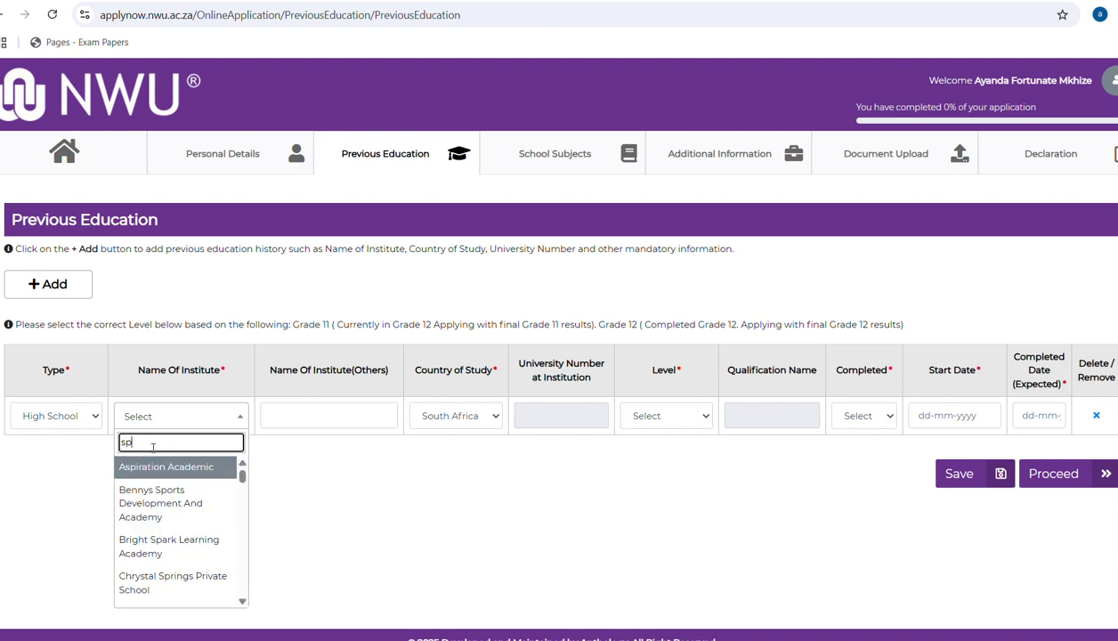
type("ha")
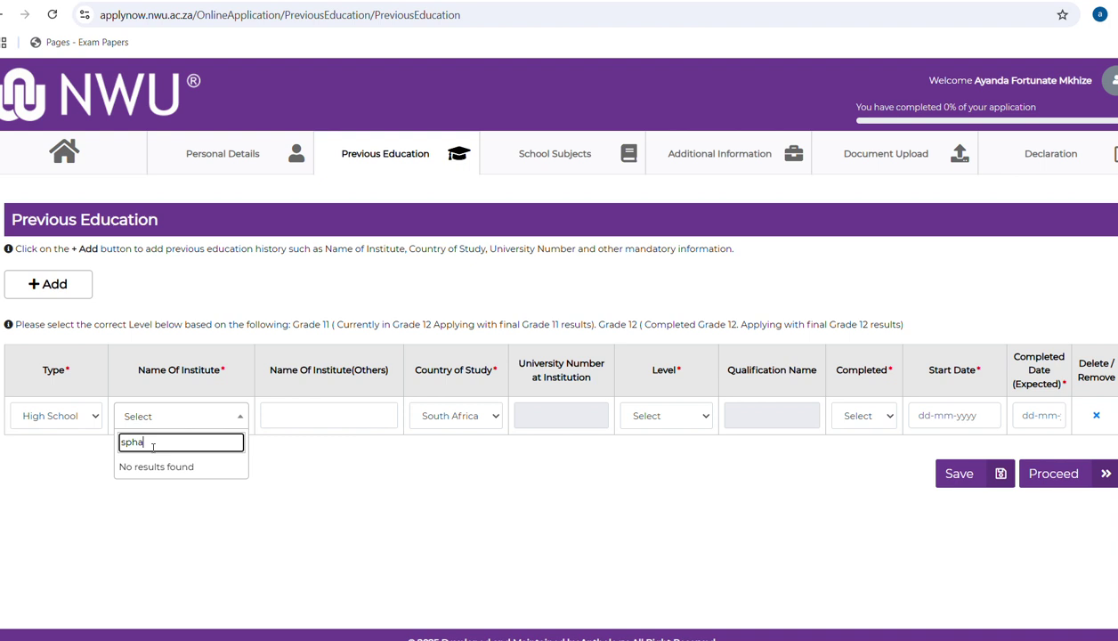
key("BackSpace")
key("BackSpace")
key("BackSpace")
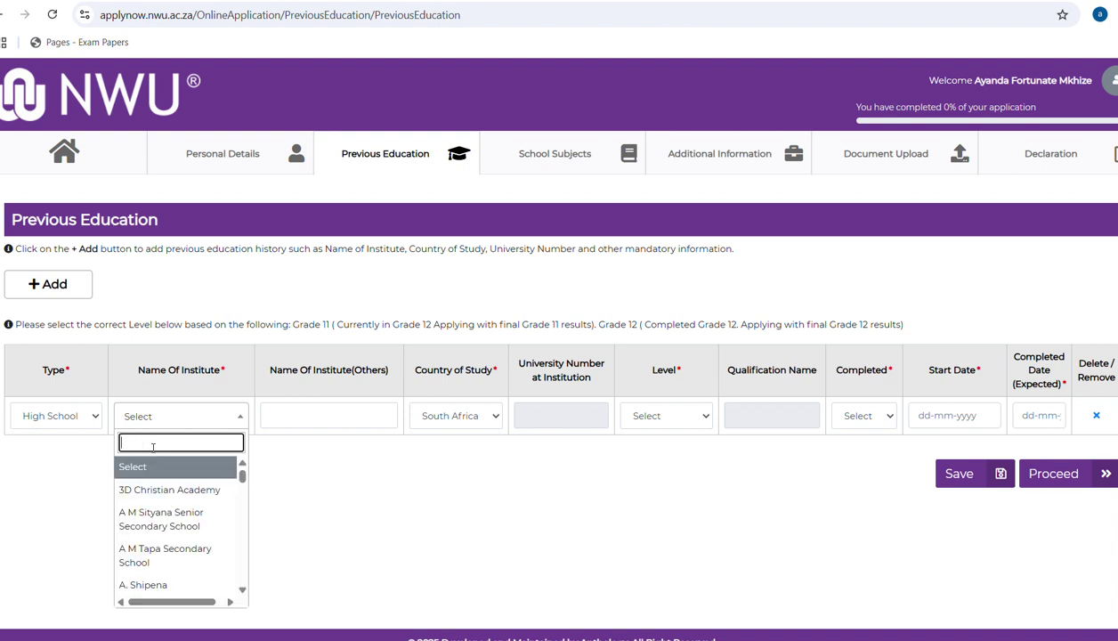
- Search the institute names for "illovu" and clear the search text
type("illo")
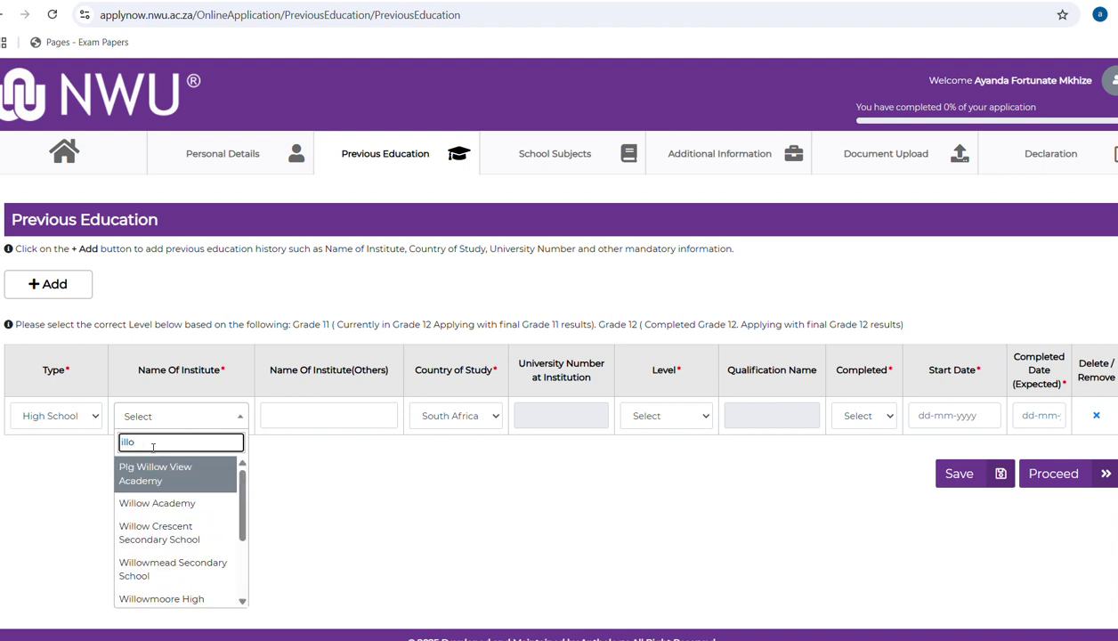
type("vu")
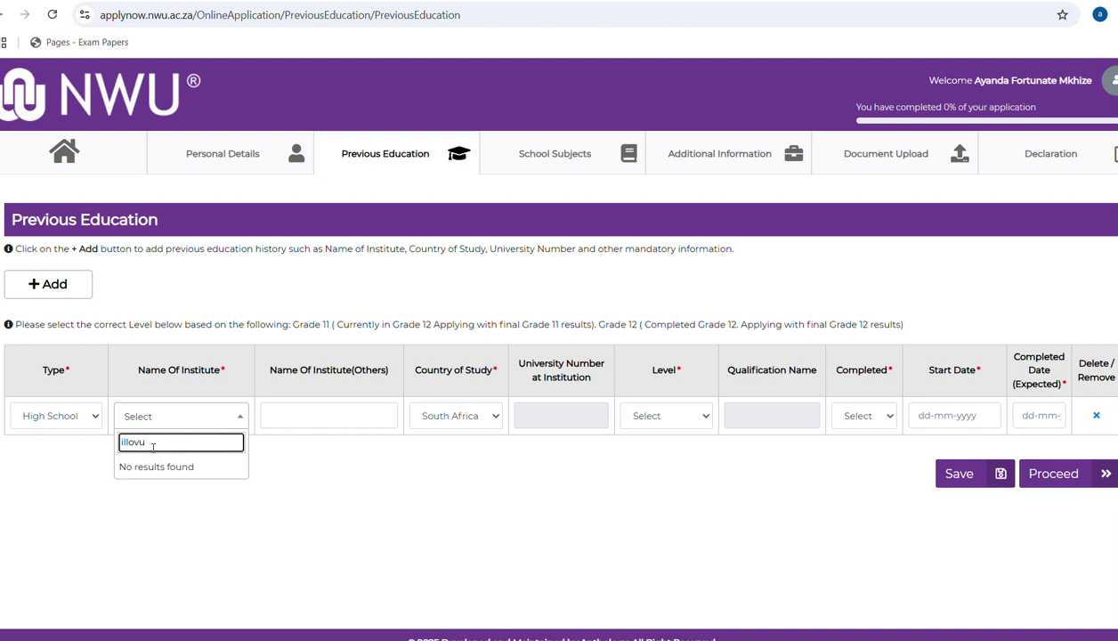
key("BackSpace")
key("BackSpace")
key("BackSpace")
key("BackSpace")
key("BackSpace")
key("BackSpace")
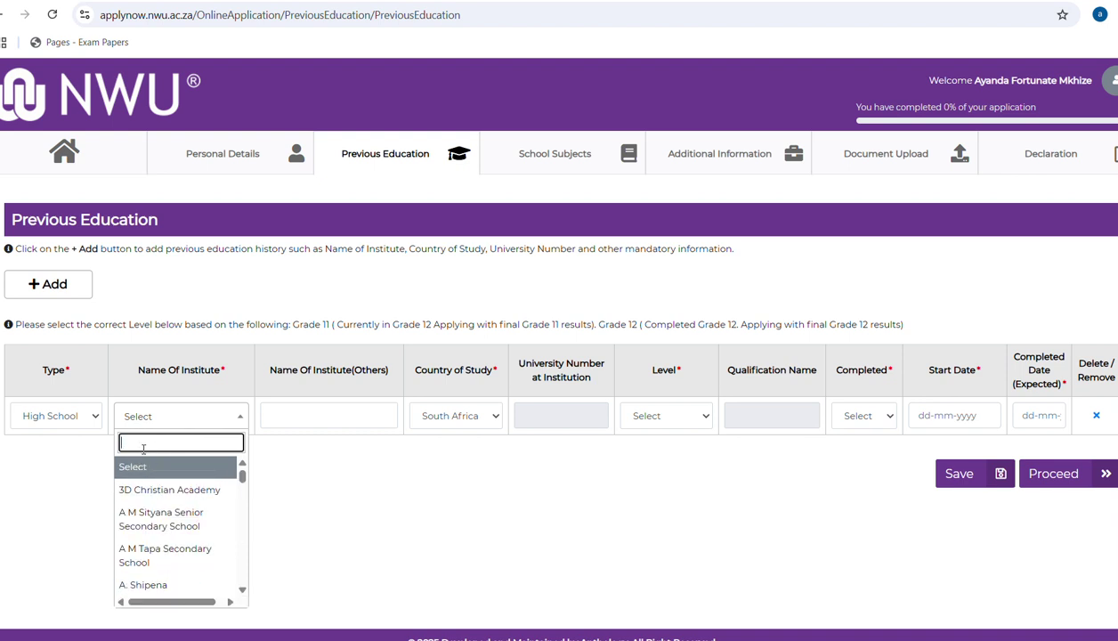
- Choose Accord Business Academy as the high school entry's institute
scroll(178, 556, "down", 2)
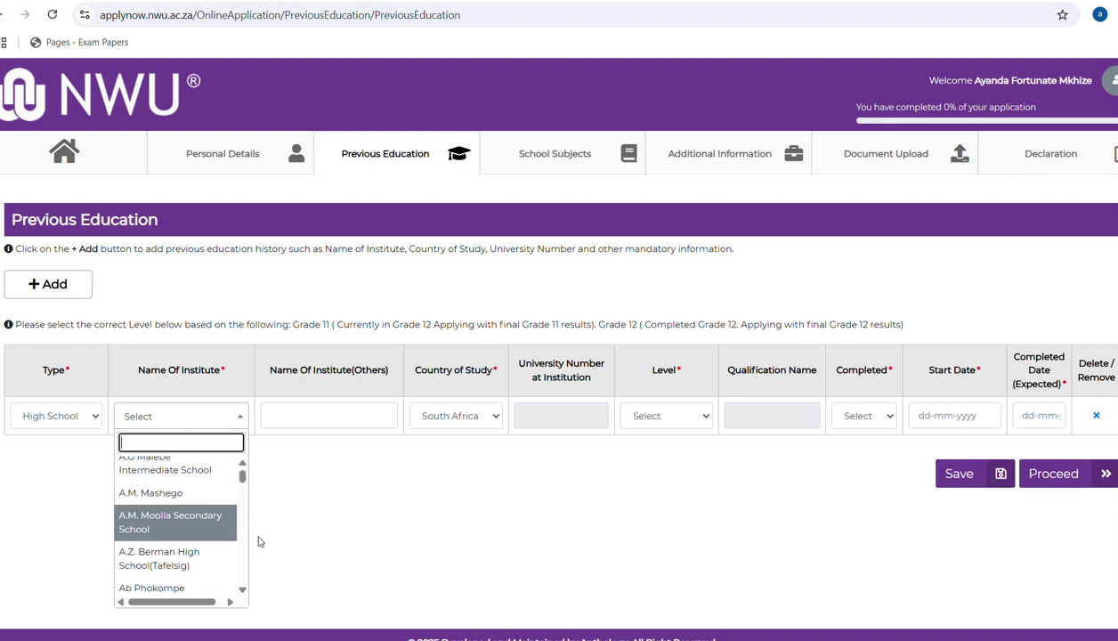
scroll(198, 549, "down", 2)
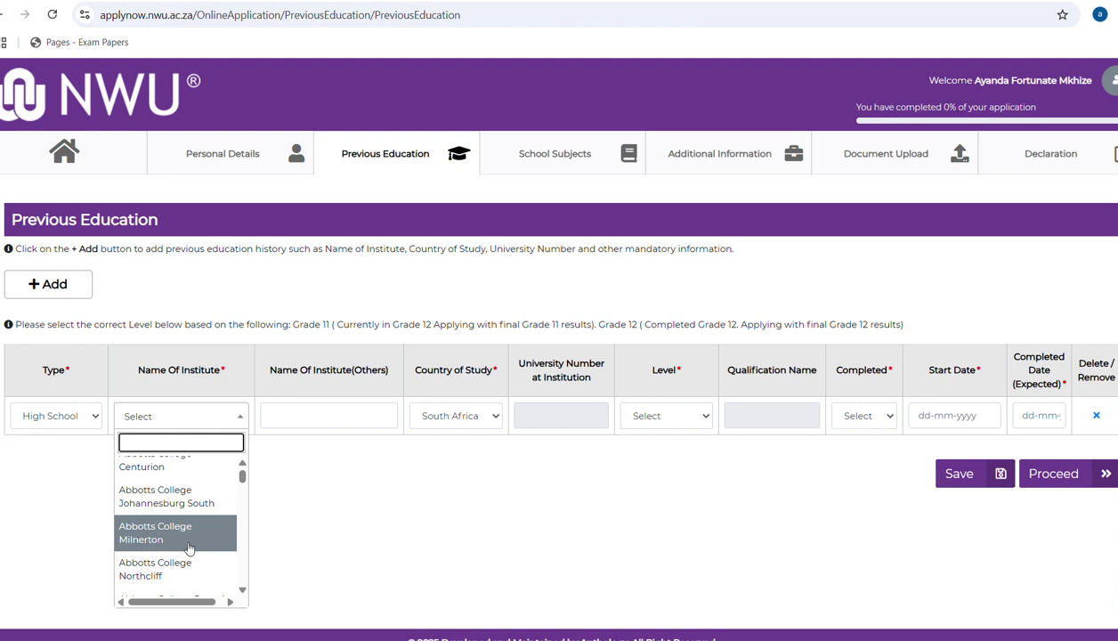
scroll(184, 545, "down", 5)
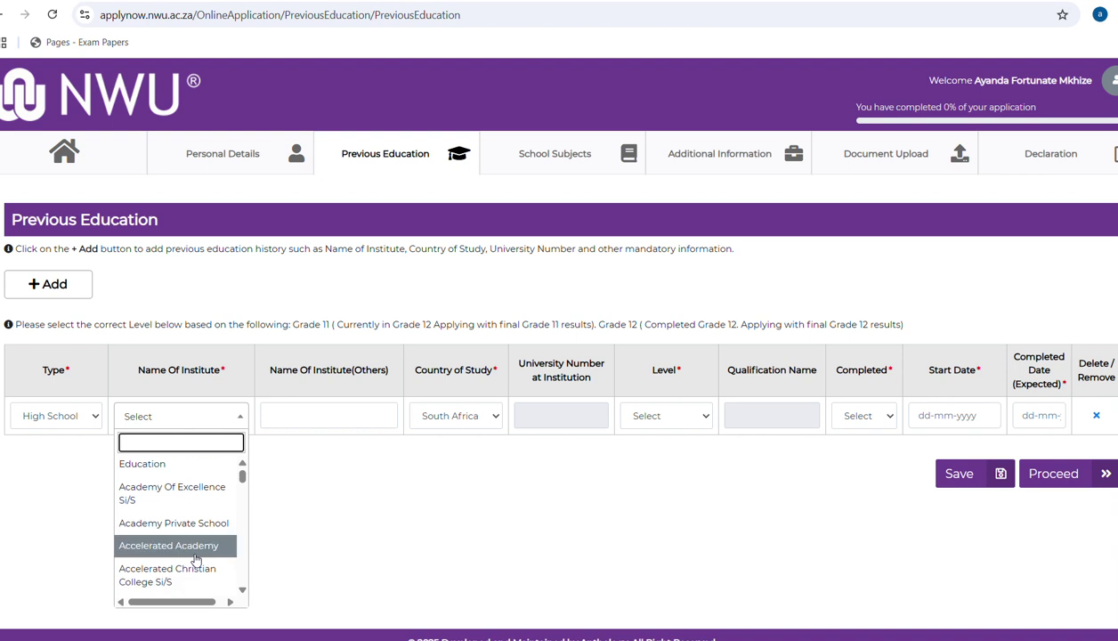
scroll(194, 562, "down", 2)
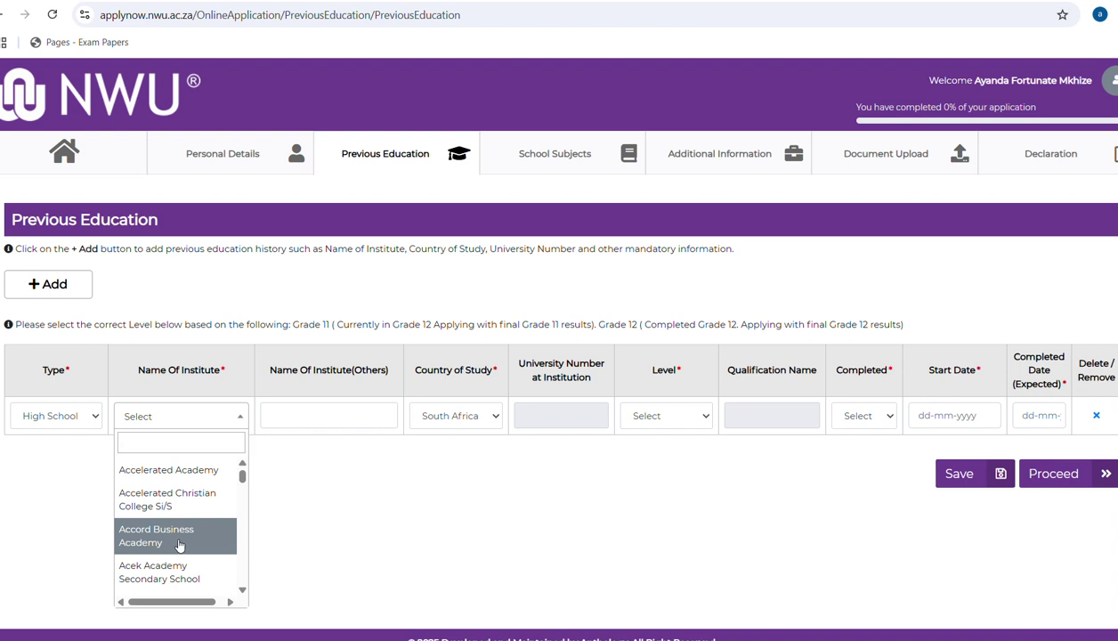
left_click(178, 545)
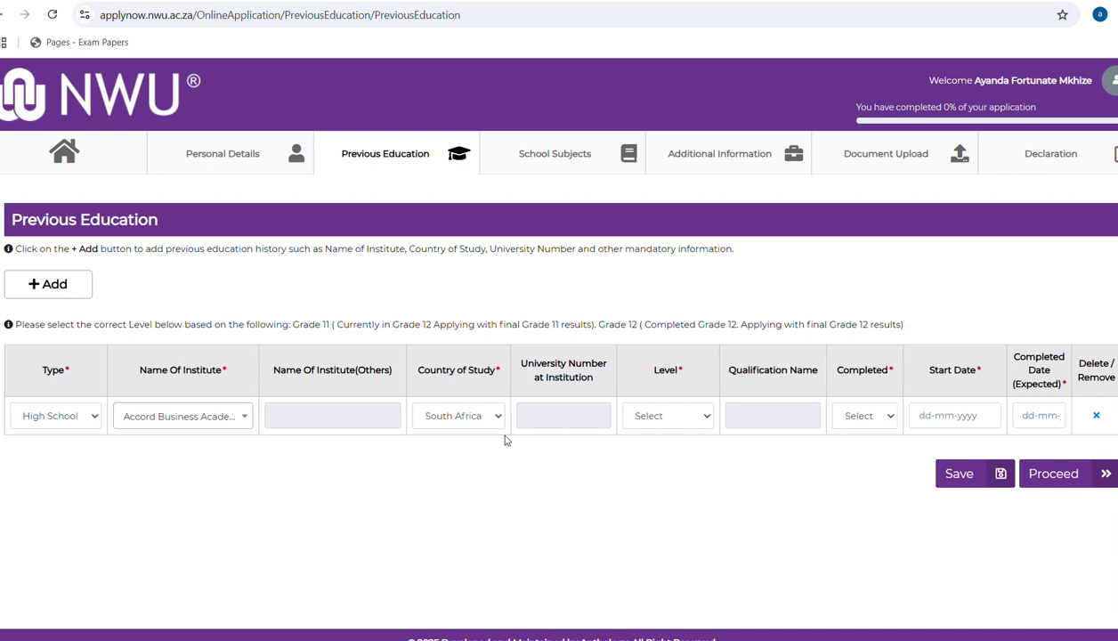
- Keep South Africa as the country of study, set the level to Grade 11 and mark it as completed with Yes
left_click(477, 427)
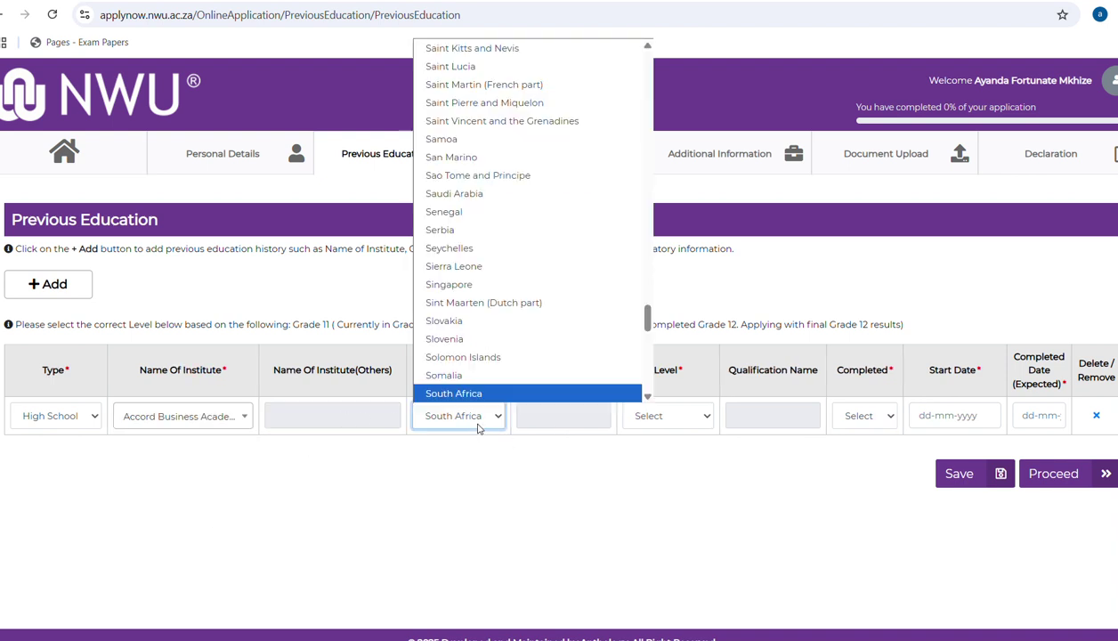
left_click(567, 497)
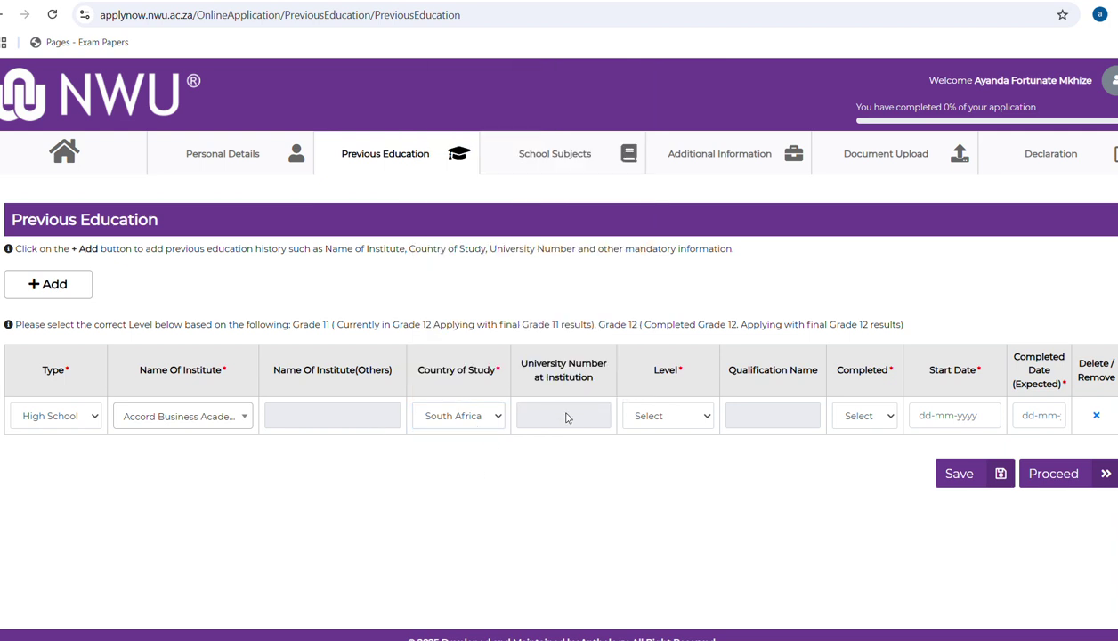
left_click(698, 418)
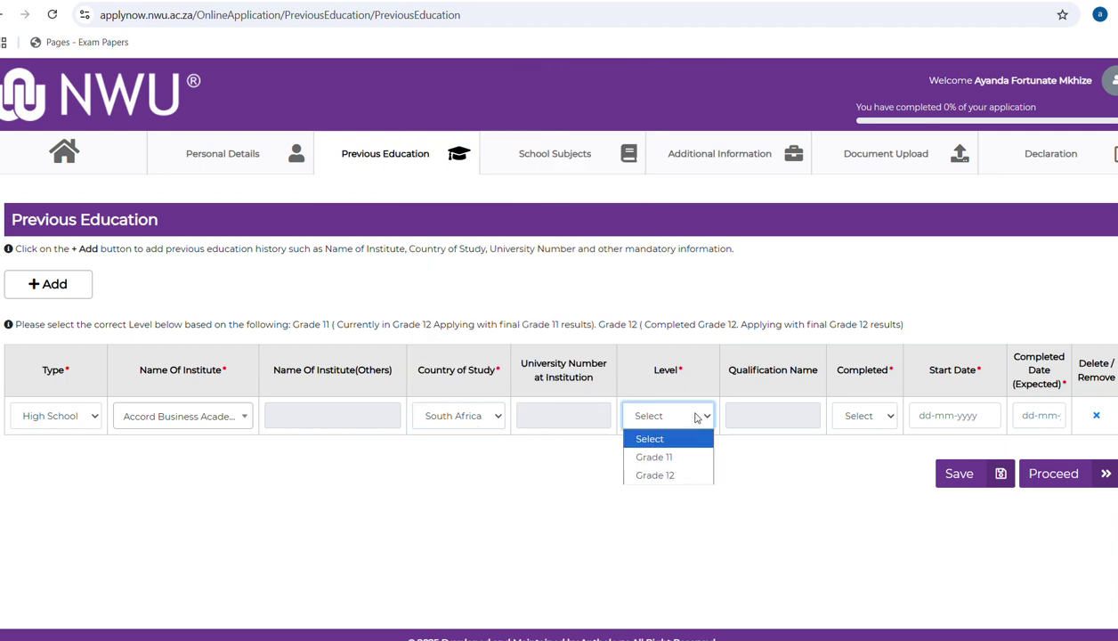
left_click(669, 456)
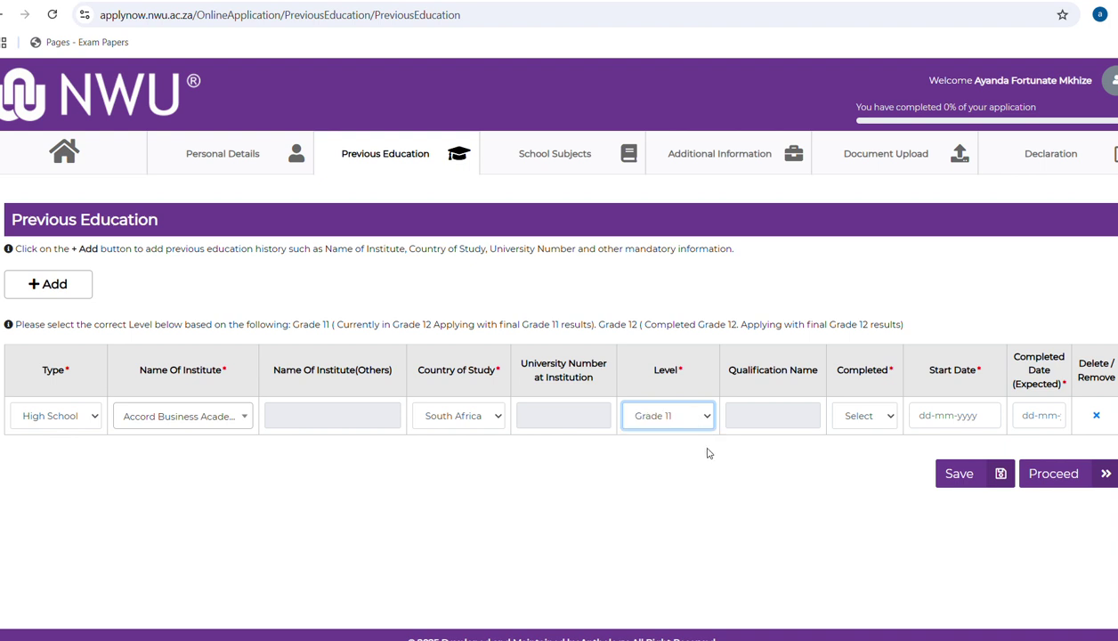
left_click(841, 416)
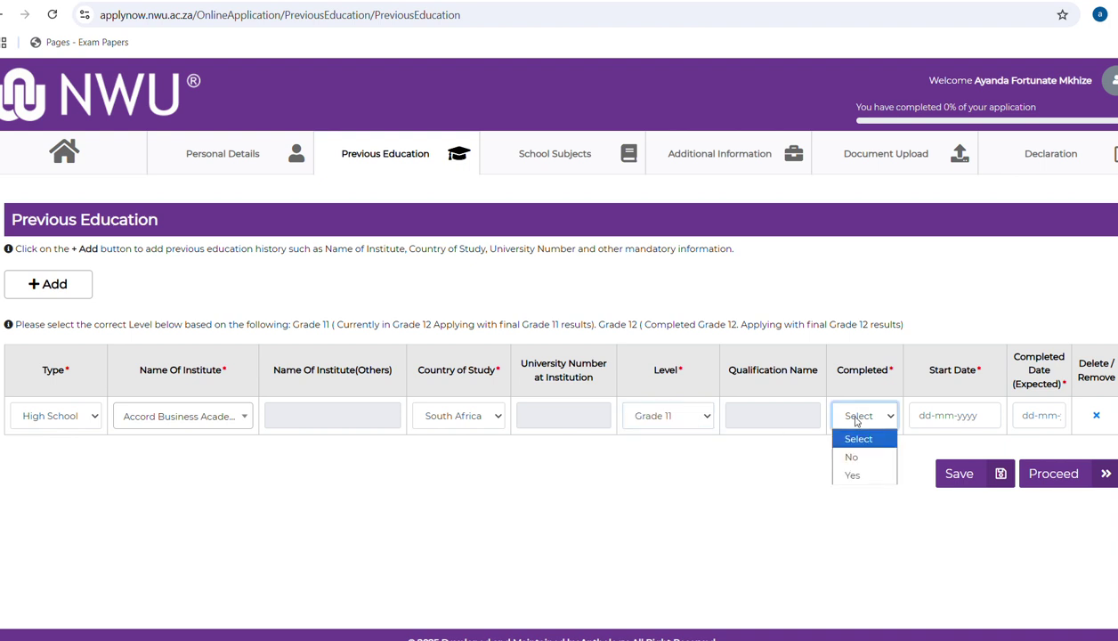
left_click(853, 475)
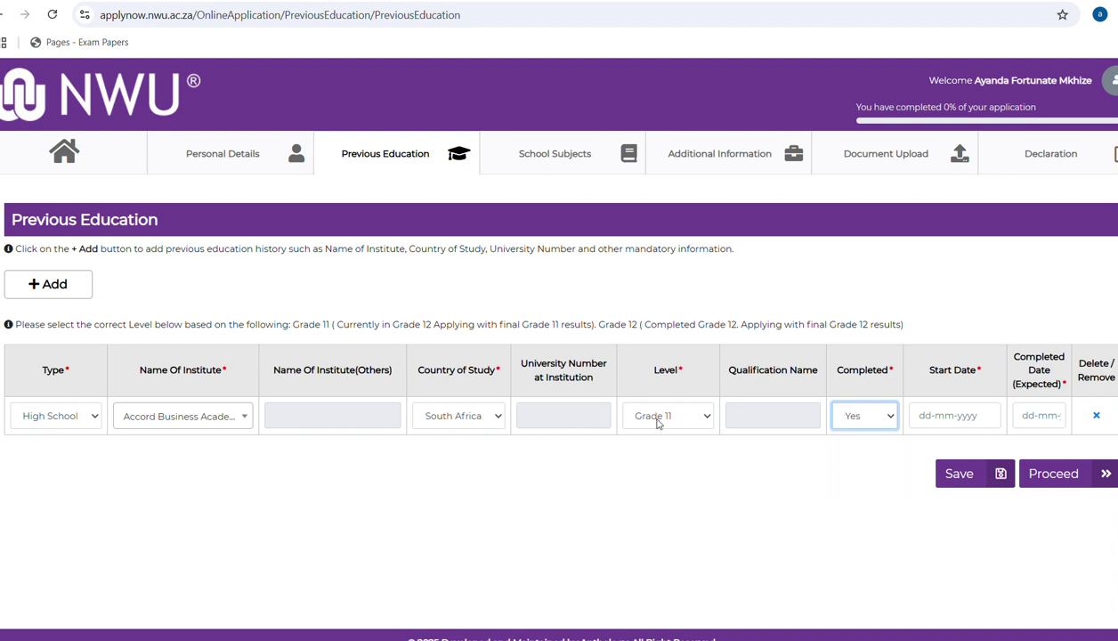
- Set the high school entry's start date to 19-12-2024
left_click(940, 415)
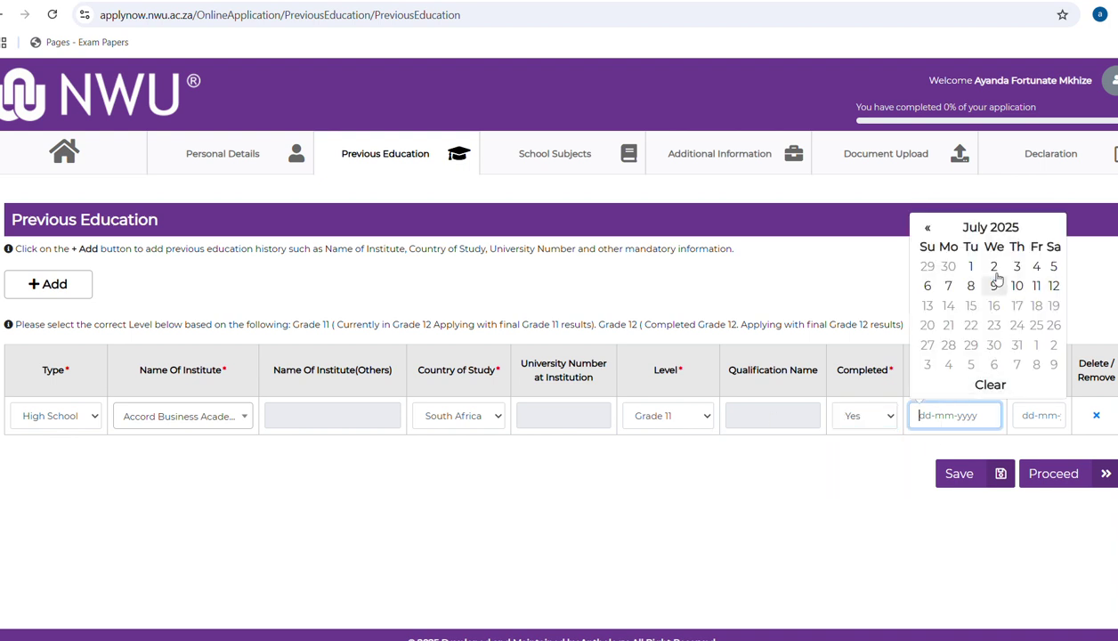
left_click(926, 228)
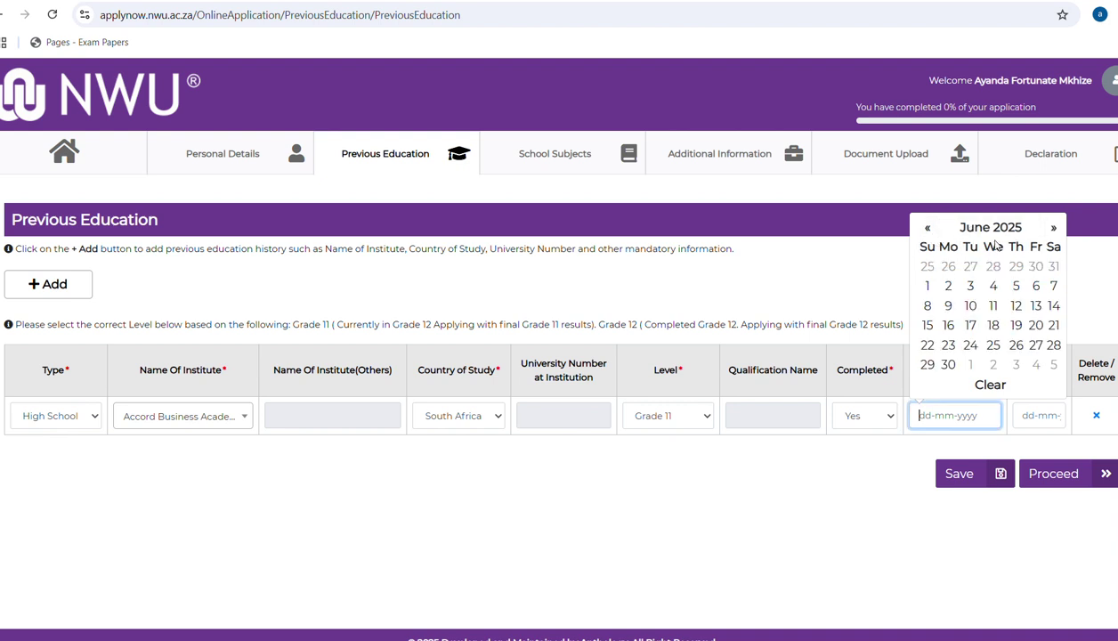
left_click(1051, 230)
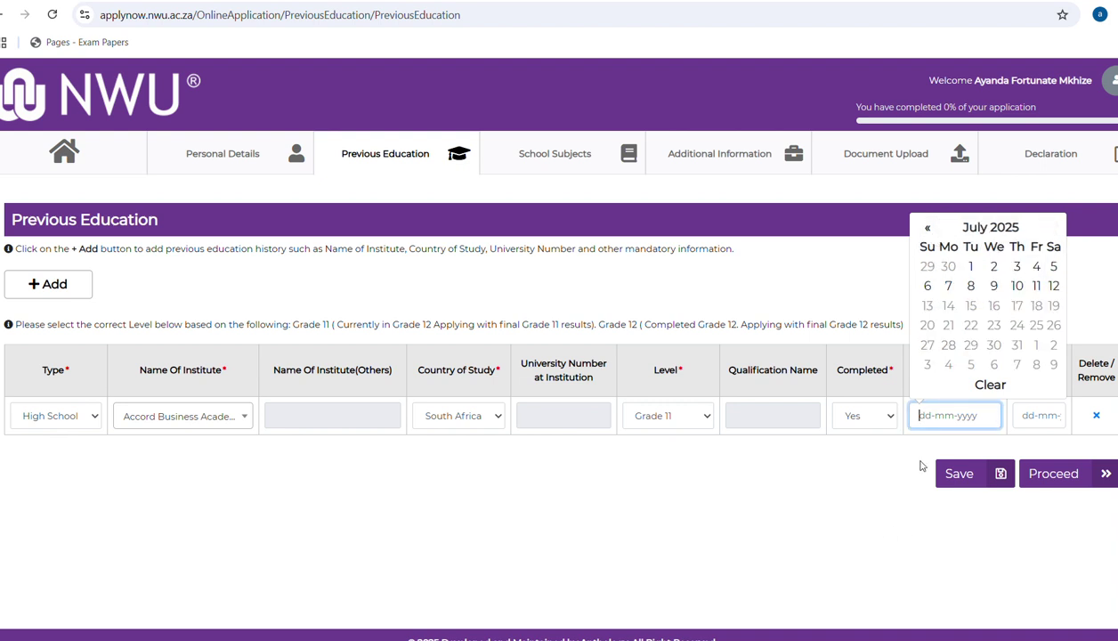
left_click(927, 229)
left_click(927, 229)
left_click(927, 229)
left_click(927, 229)
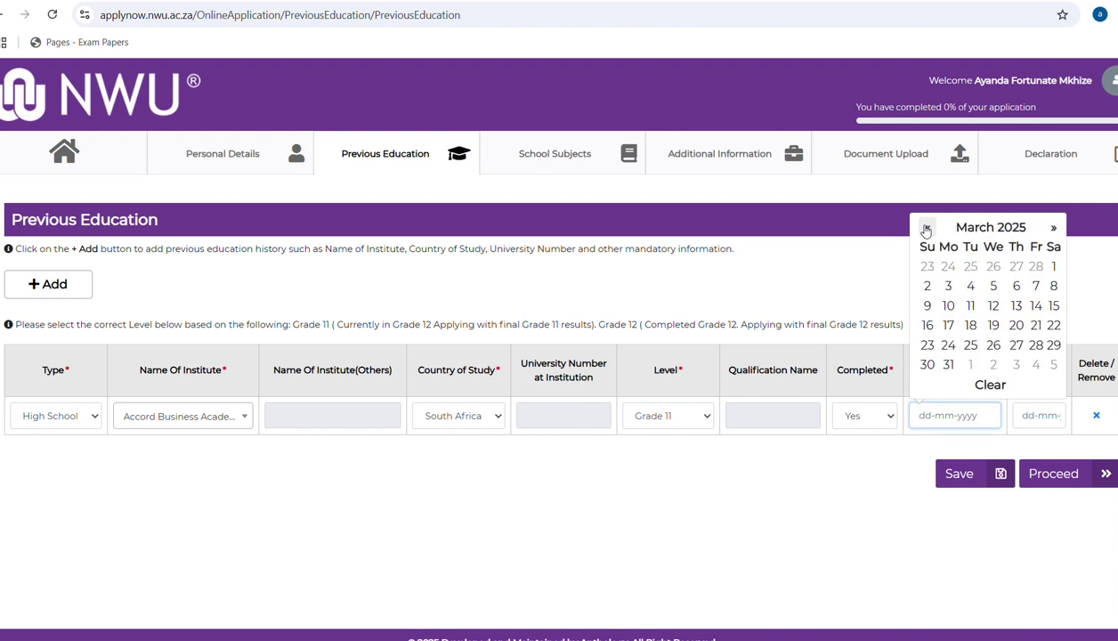
left_click(927, 228)
left_click(926, 228)
left_click(927, 228)
left_click(927, 229)
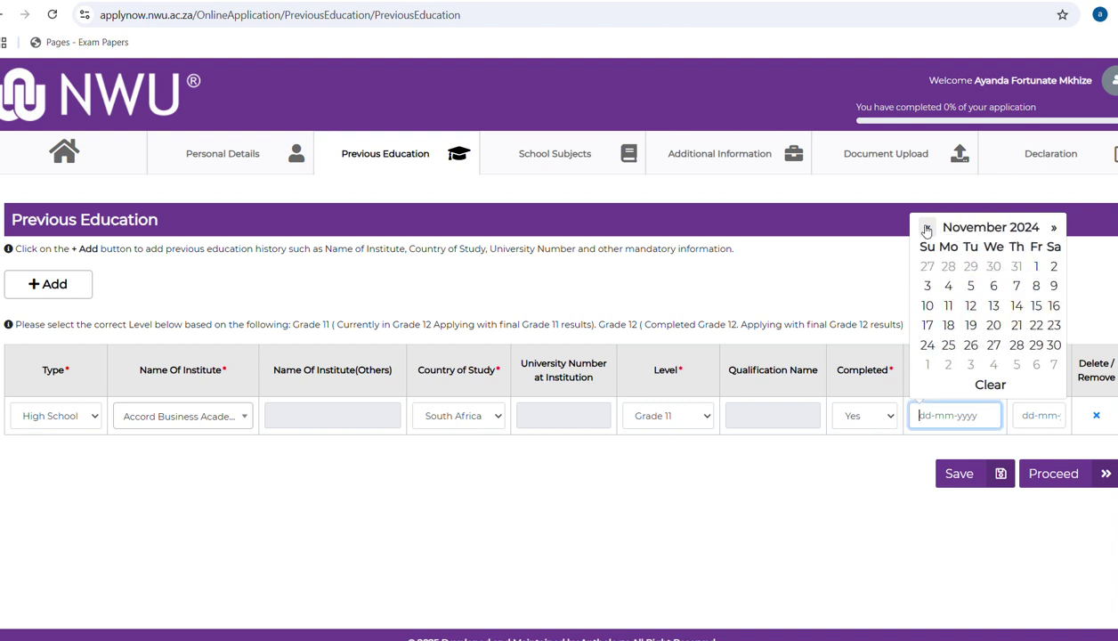
left_click(1054, 228)
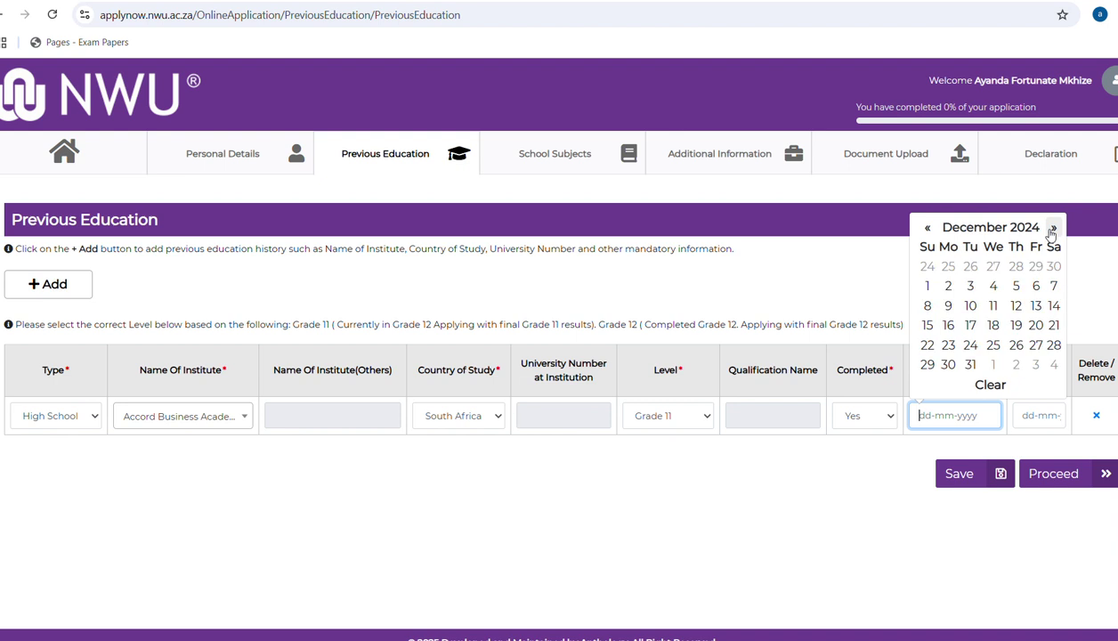
left_click(1016, 326)
- Set the high school entry's expected completed date to 19-12-2024
left_click(1040, 416)
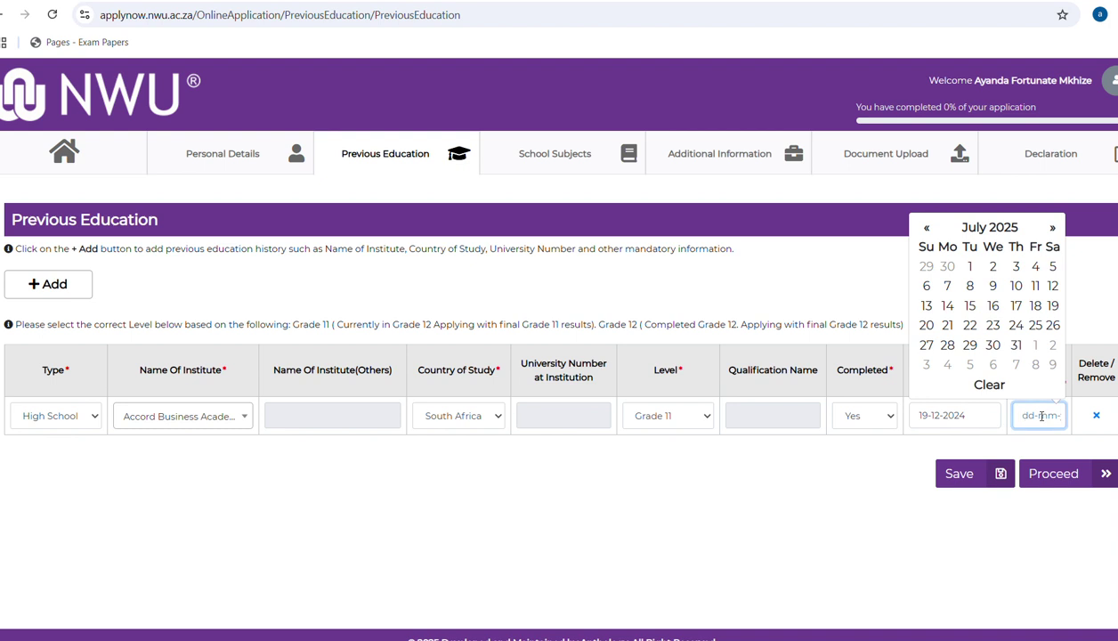
left_click(863, 482)
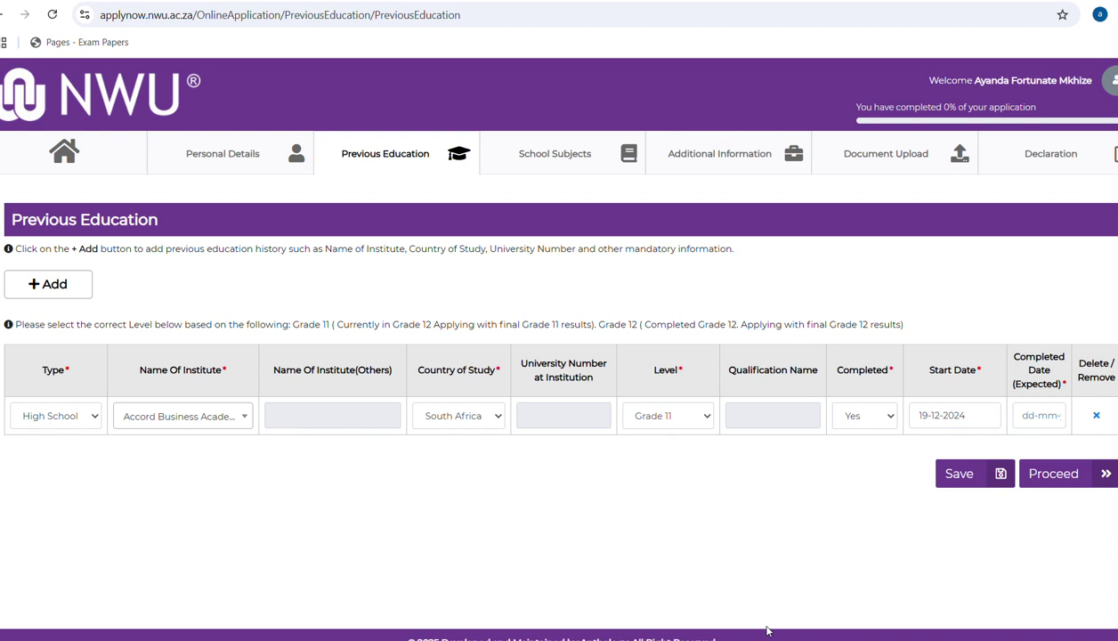
left_click(1042, 415)
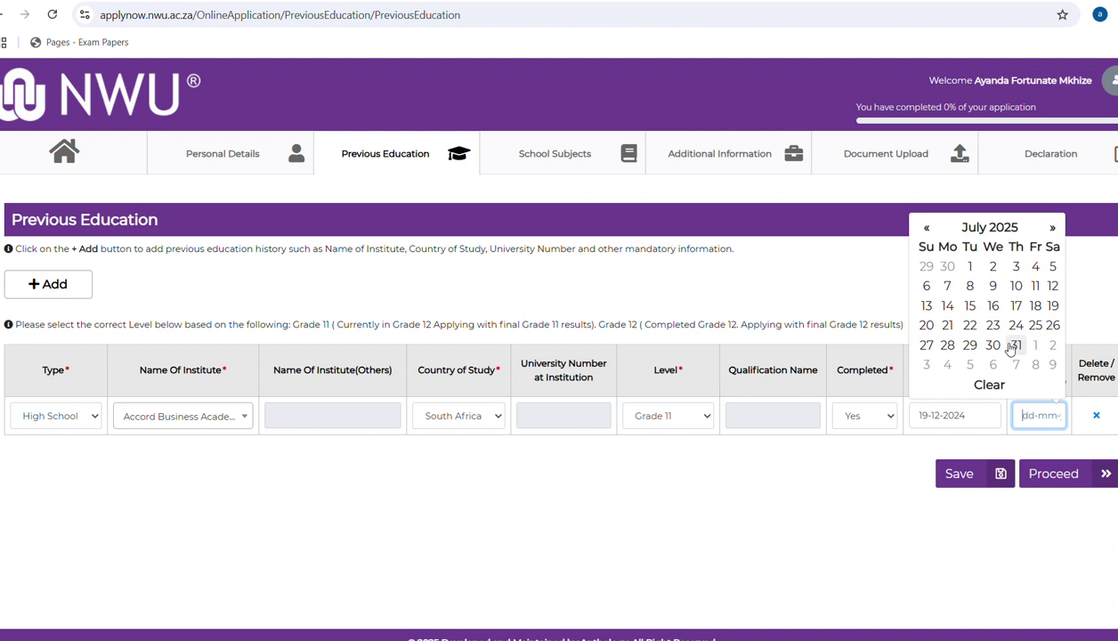
left_click(927, 229)
left_click(927, 228)
left_click(927, 229)
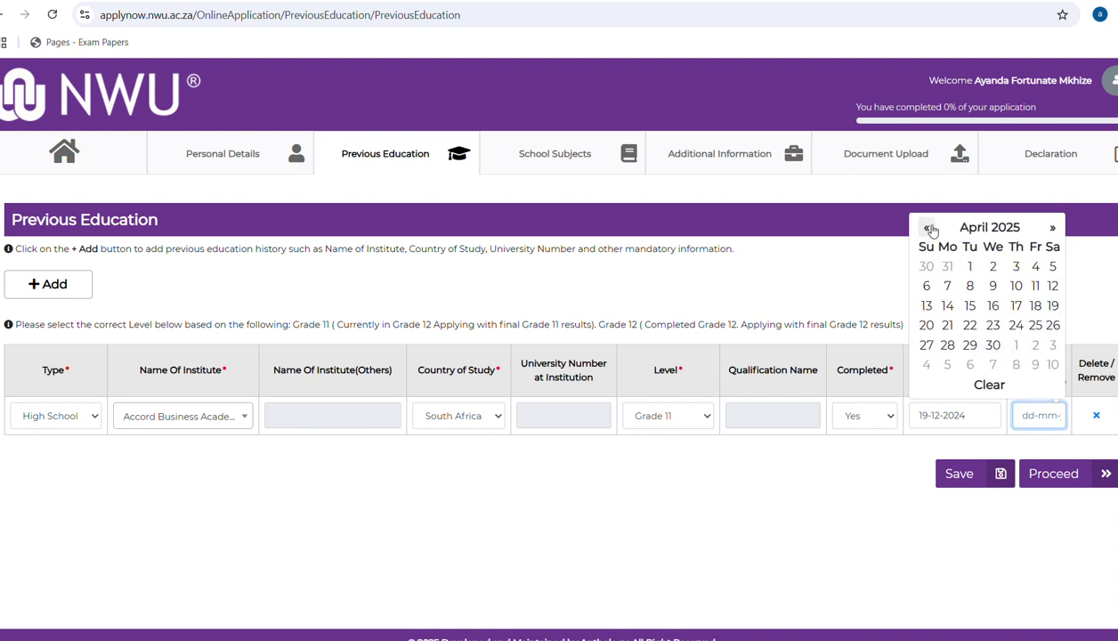
left_click(927, 229)
left_click(926, 229)
left_click(926, 228)
left_click(927, 229)
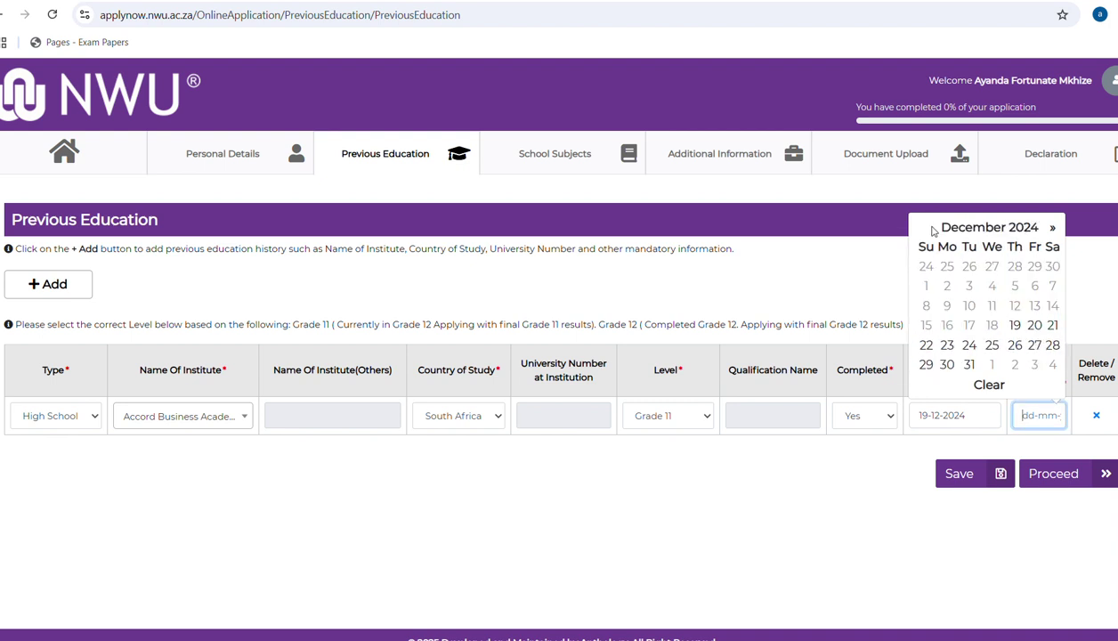
left_click(1015, 326)
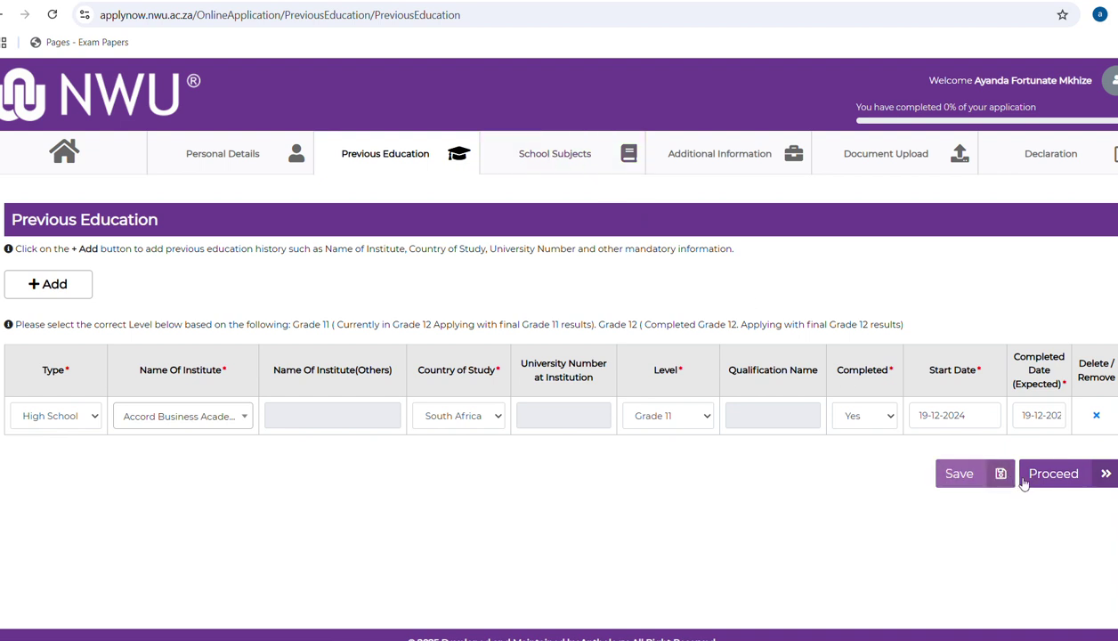
- Go to the School Subjects section and choose National Senior Certificate as the examination board
left_click(547, 165)
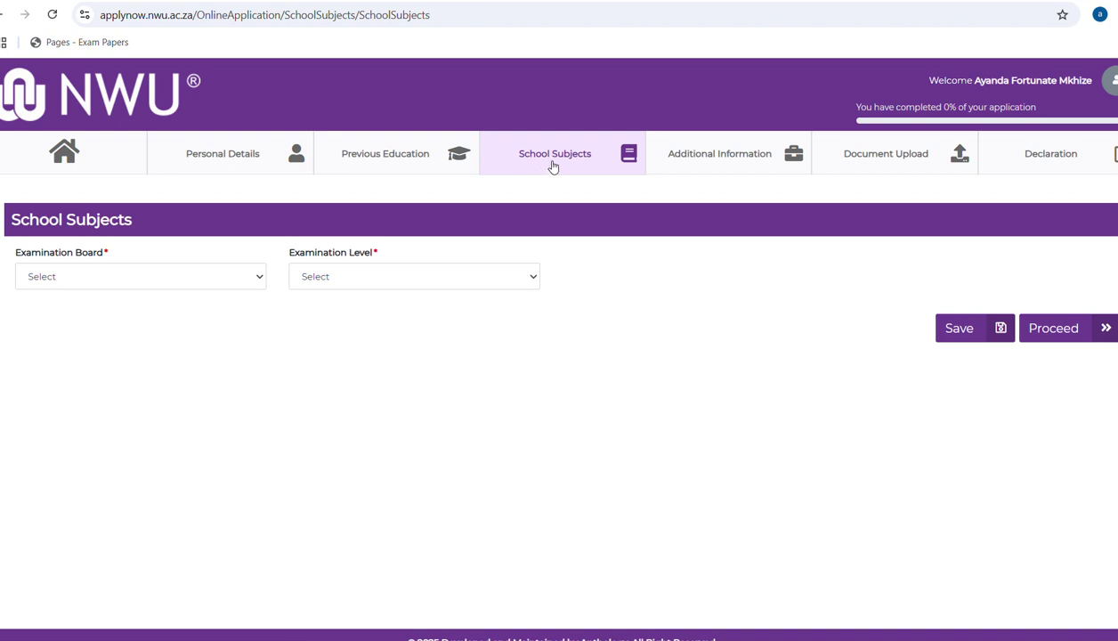
left_click(247, 283)
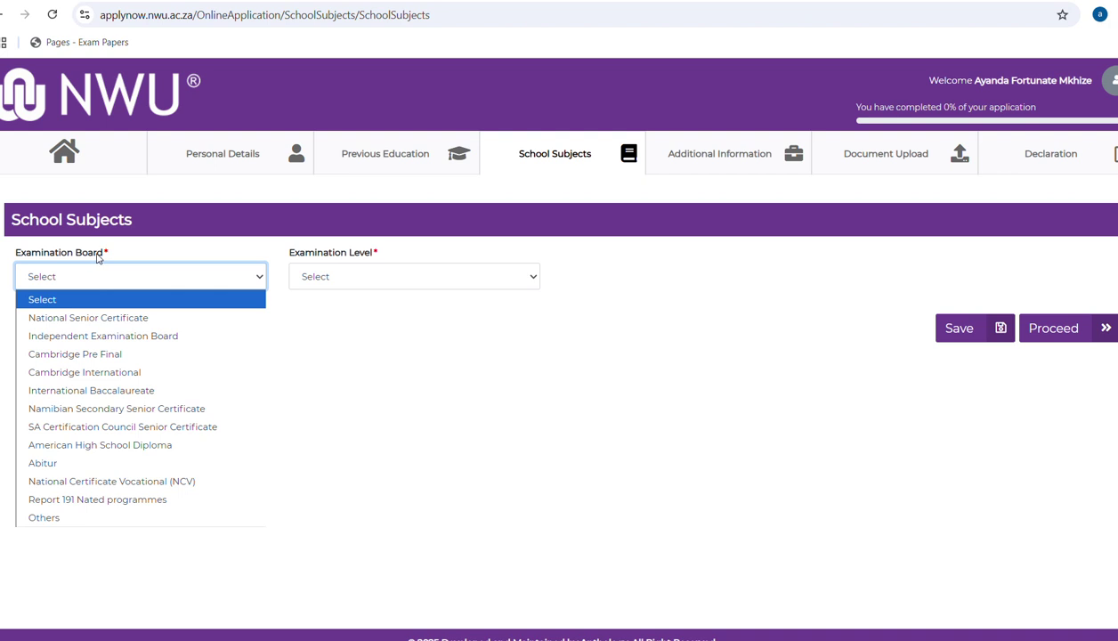
left_click(166, 319)
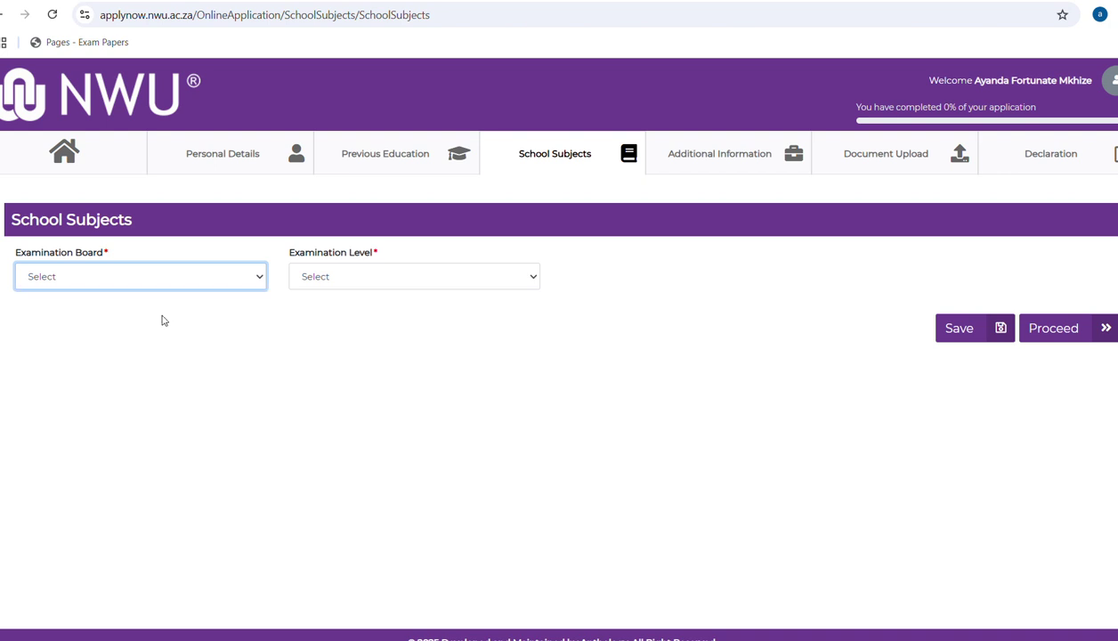
- Try to set the examination level to NSC Grade 11 and close the notices
left_click(360, 283)
left_click(354, 319)
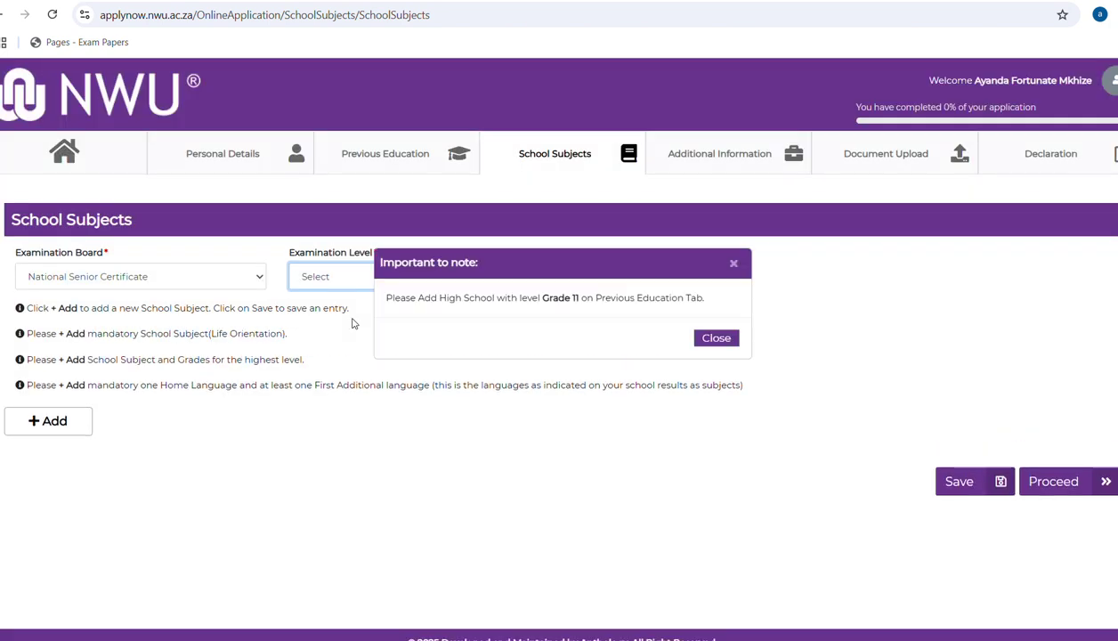
left_click(733, 262)
left_click(388, 277)
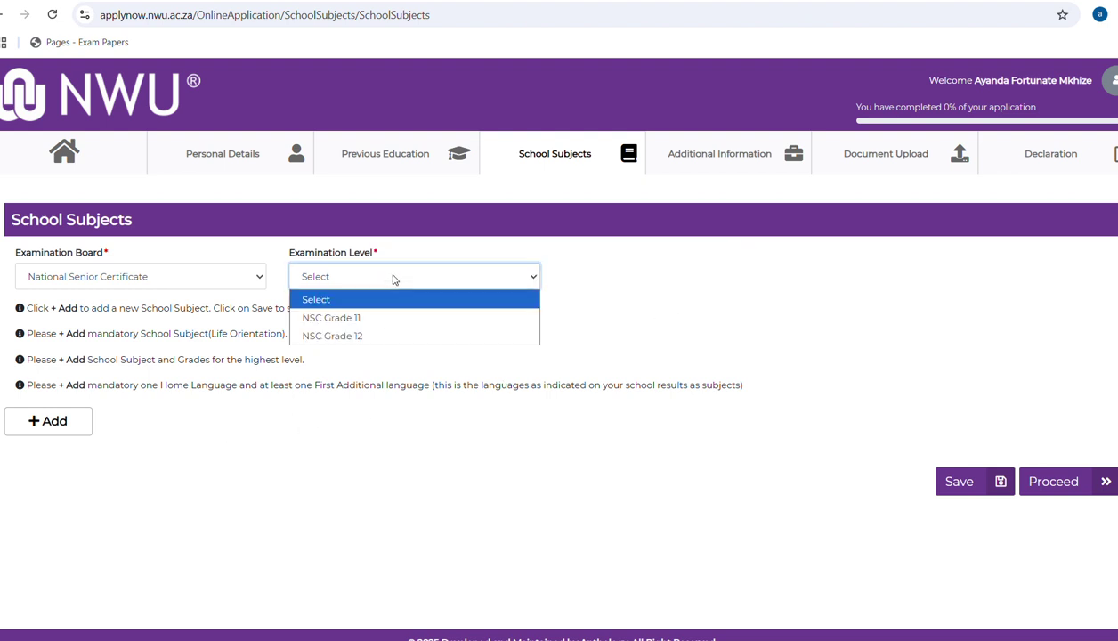
left_click(382, 314)
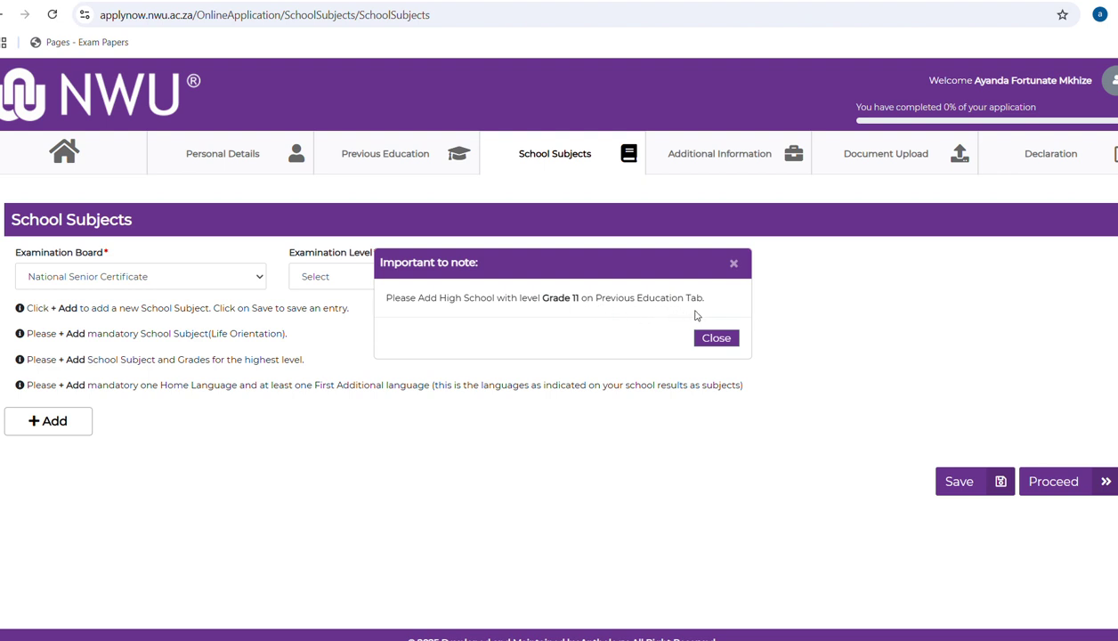
left_click(709, 338)
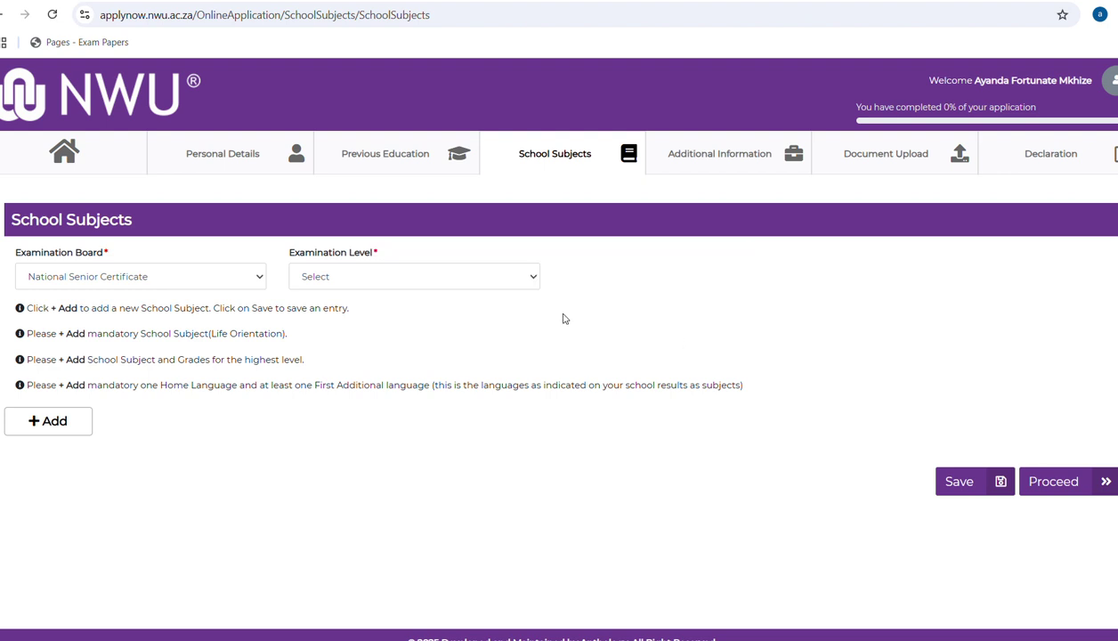
- Return to the Previous Education section and add a new entry with High School as its type
left_click(377, 157)
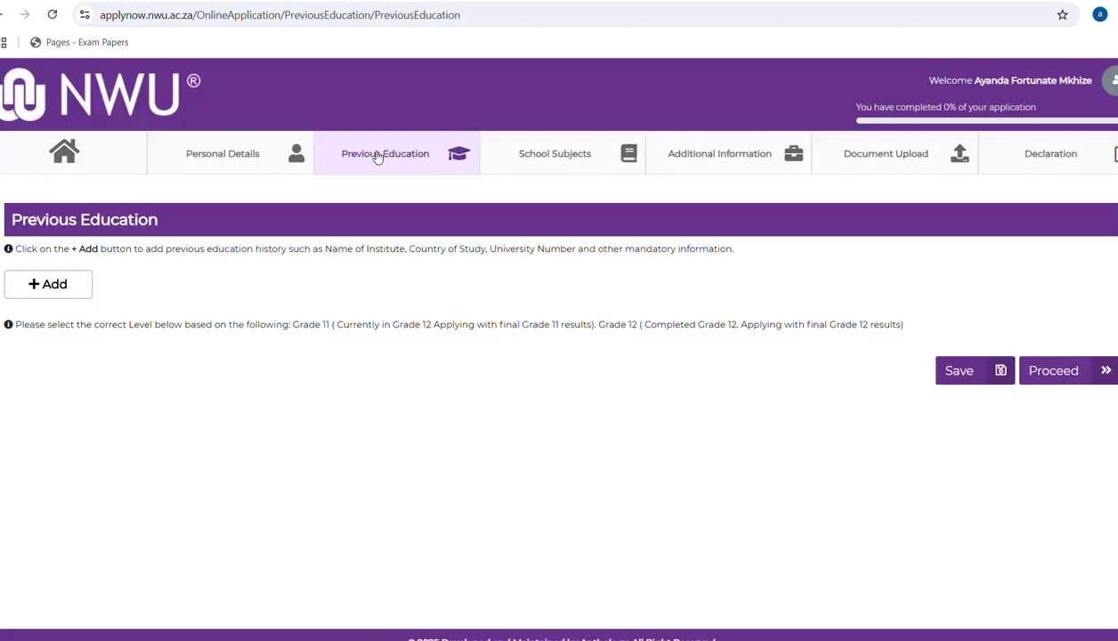
left_click(58, 294)
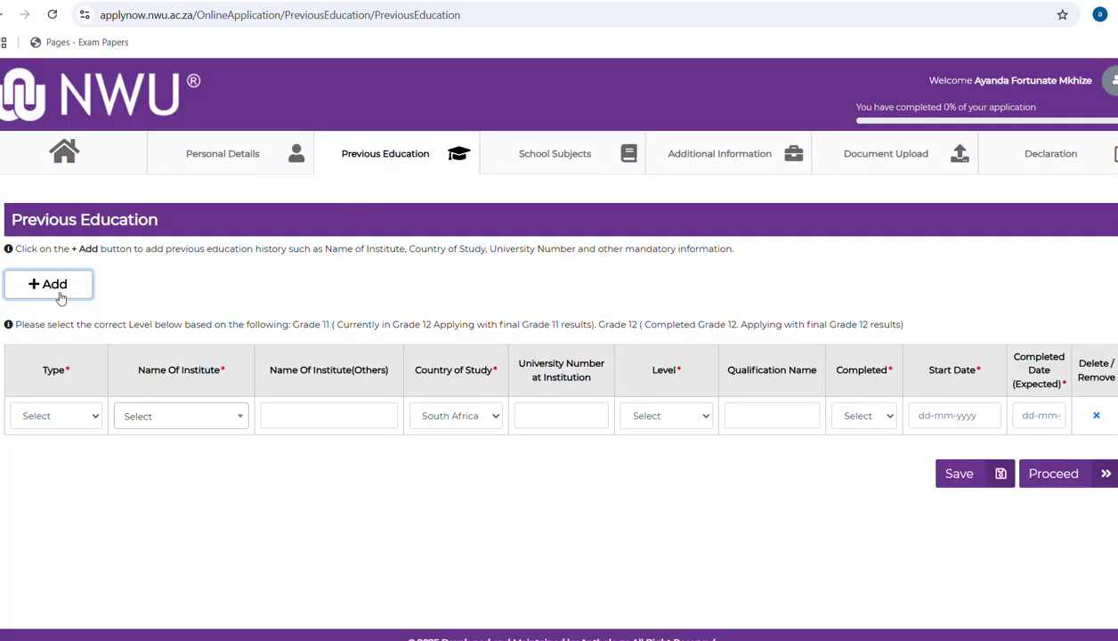
left_click(183, 419)
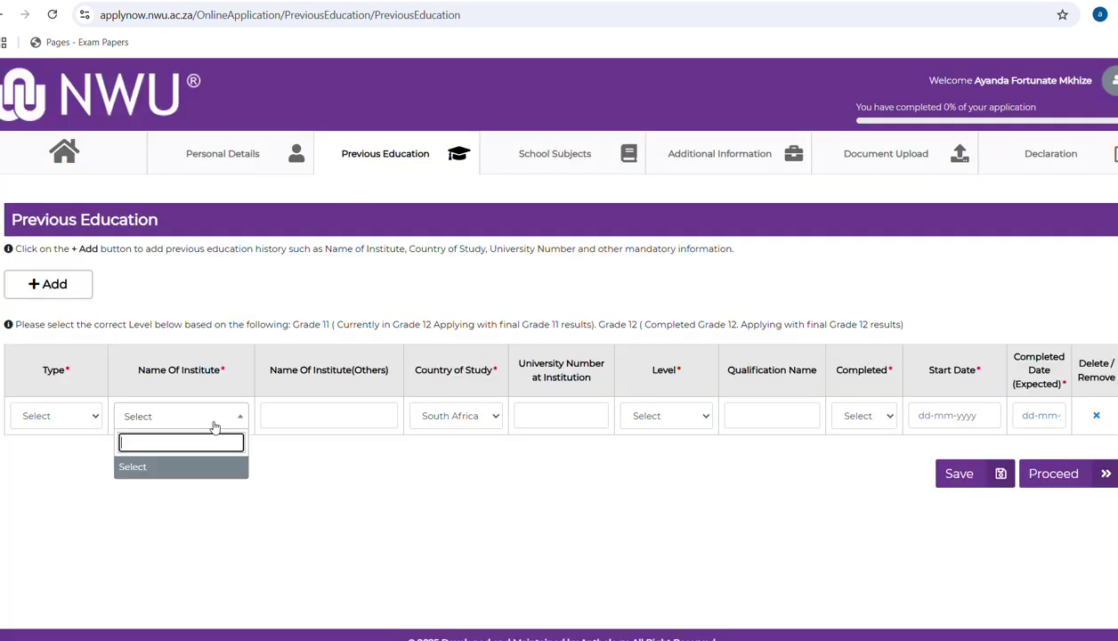
left_click(82, 421)
left_click(68, 457)
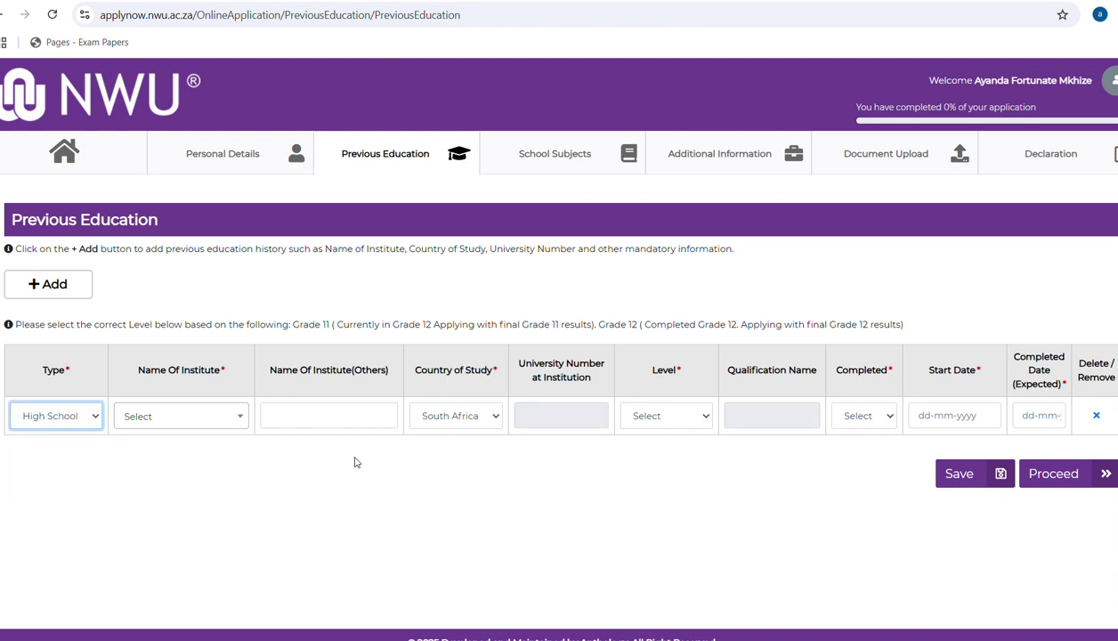
- Enter "Sphapheme" as the high school entry's other institute name
left_click(379, 422)
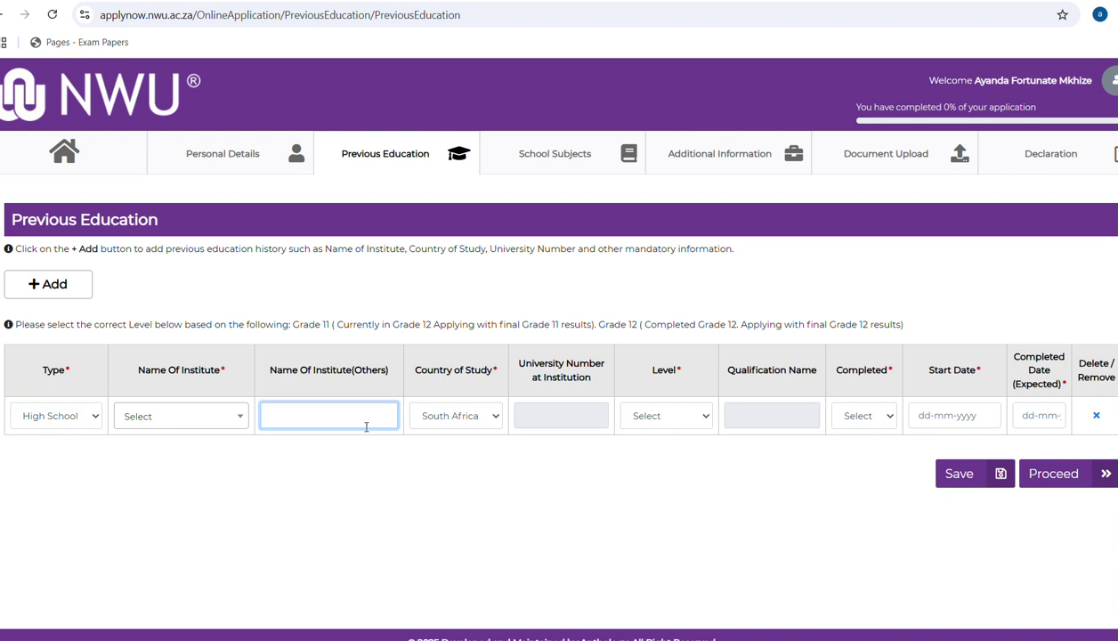
type("S")
key("Caps_Lock")
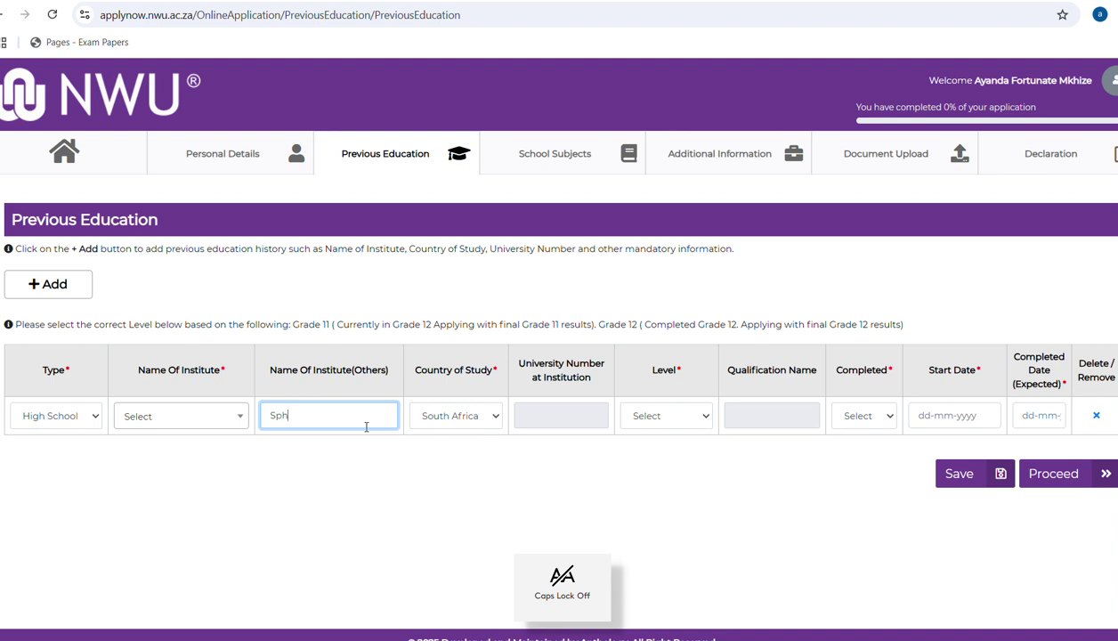
type("phapheme")
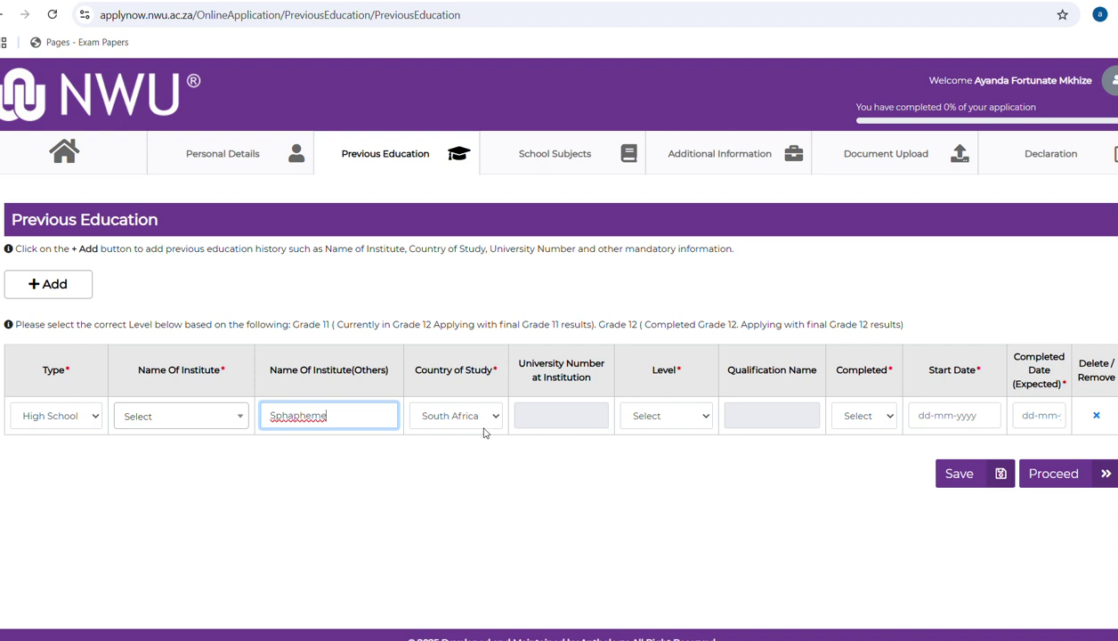
- Keep South Africa as the new entry's country of study, set its level to Grade 11 and its completed status to Yes
left_click(449, 425)
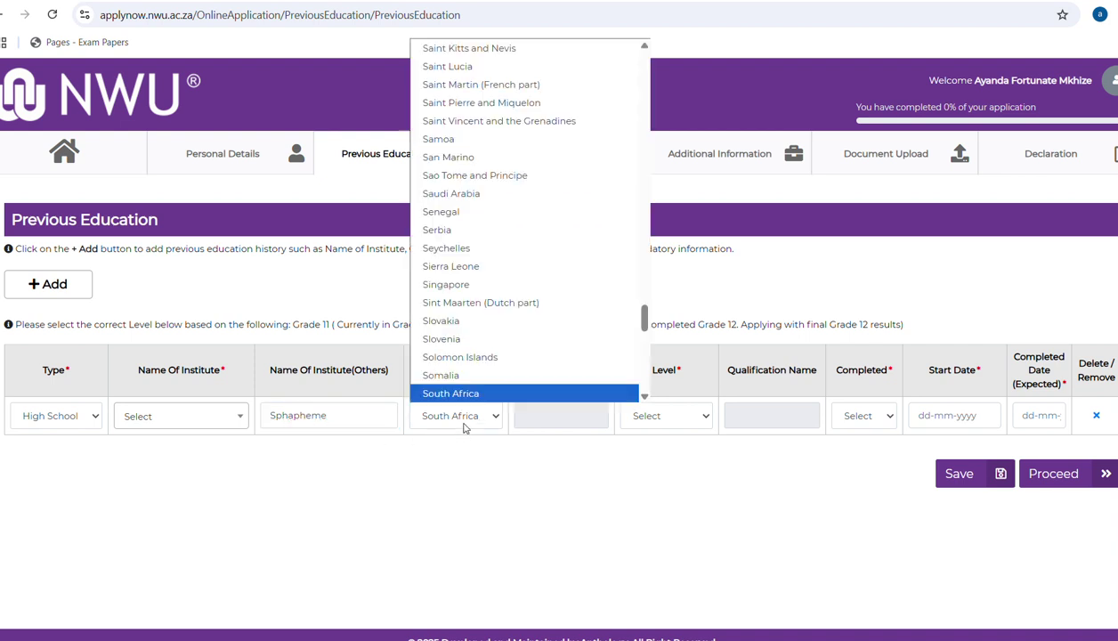
left_click(463, 428)
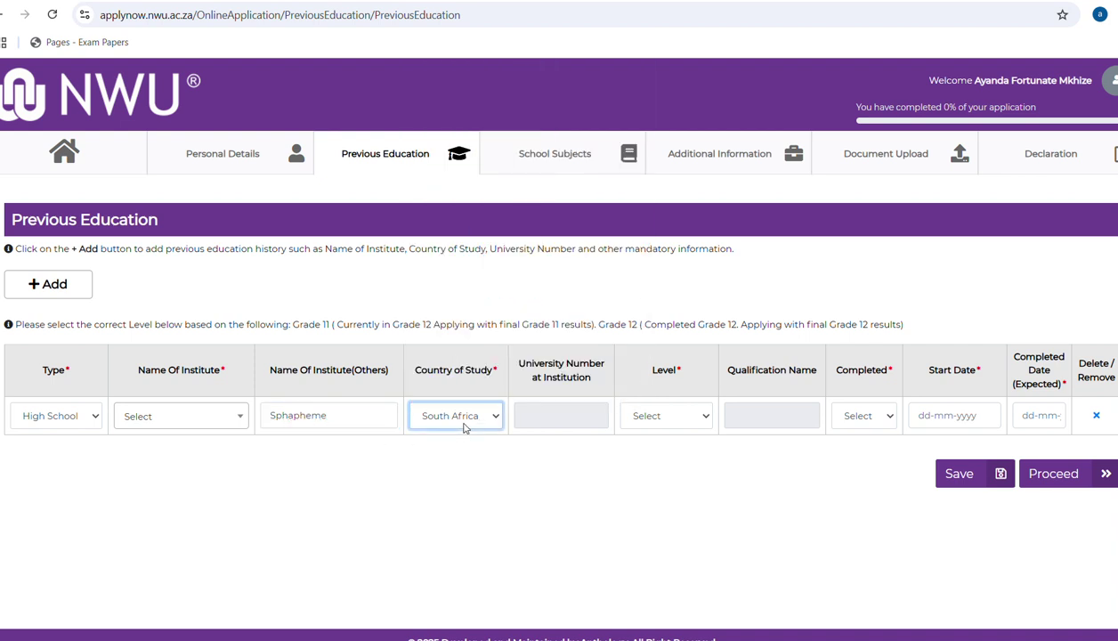
left_click(700, 421)
left_click(675, 460)
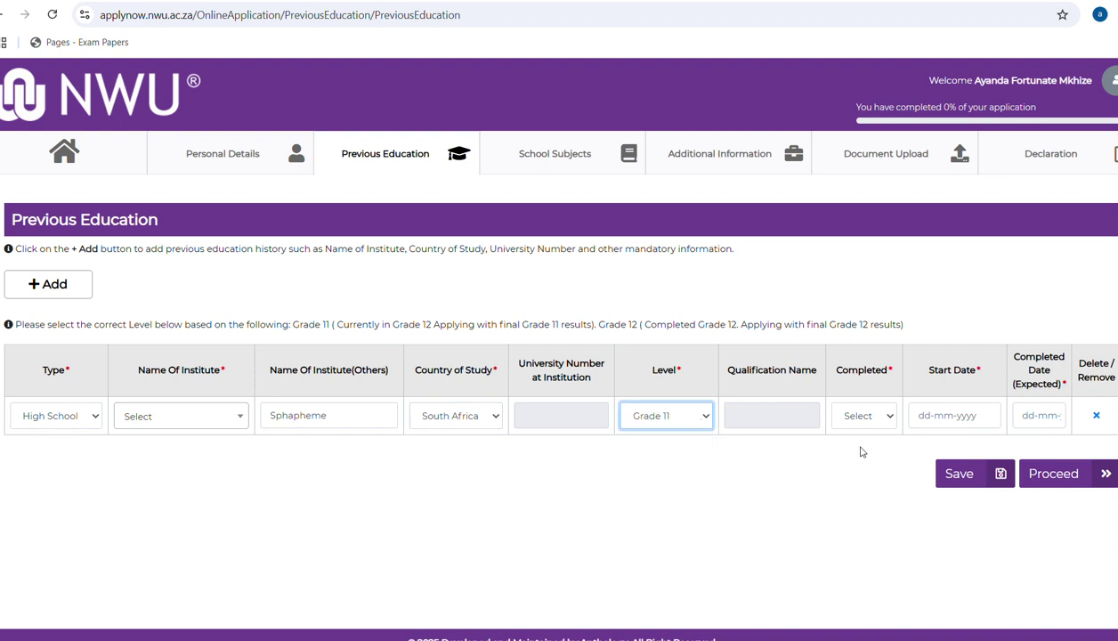
left_click(872, 422)
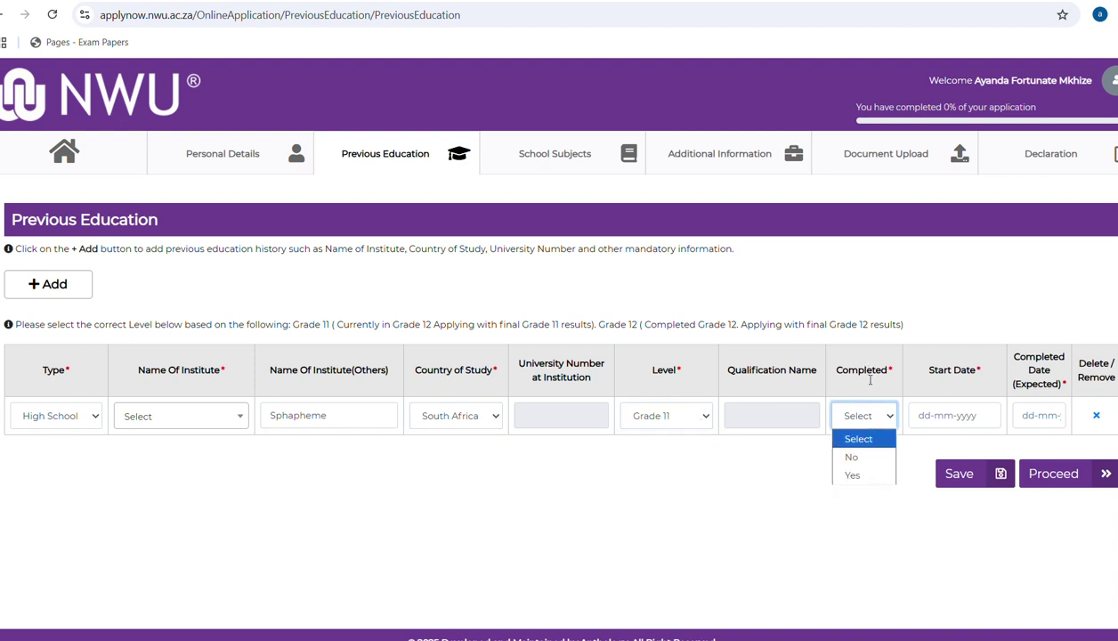
left_click(863, 474)
- Set the new high school entry's start date to 31-12-2024 and try to save the entry
left_click(928, 418)
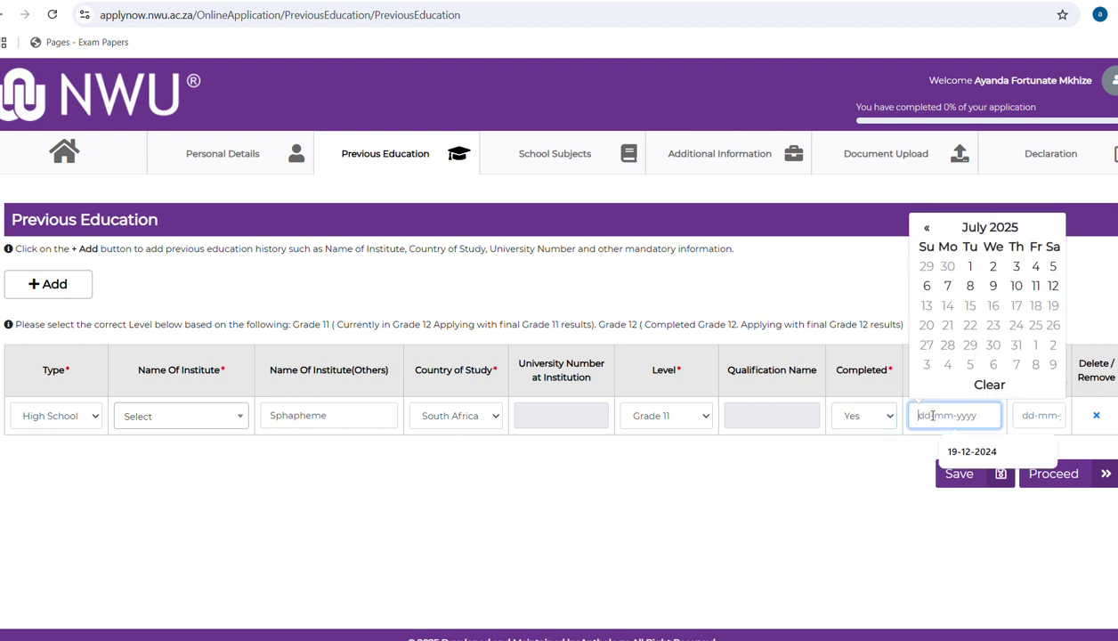
double_click(925, 229)
triple_click(924, 229)
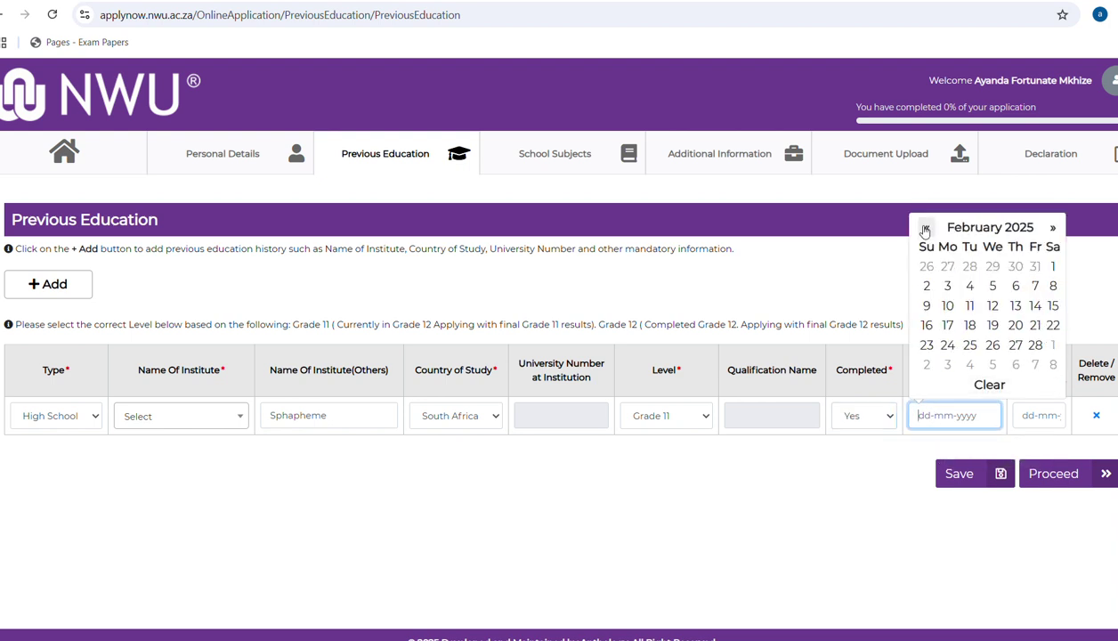
double_click(925, 228)
left_click(925, 229)
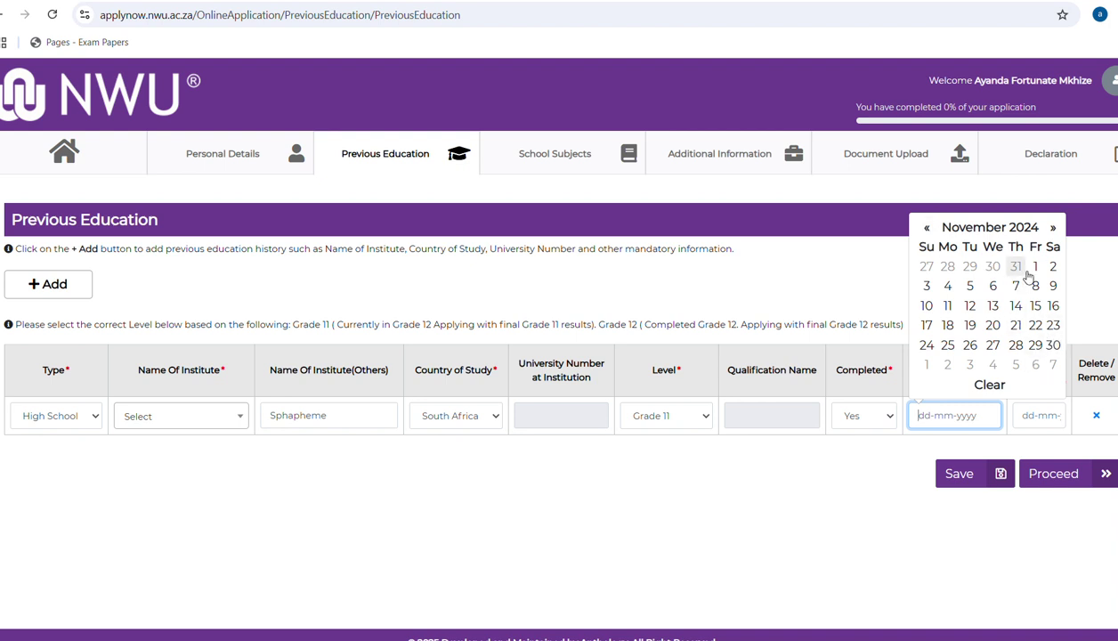
left_click(1053, 227)
left_click(970, 364)
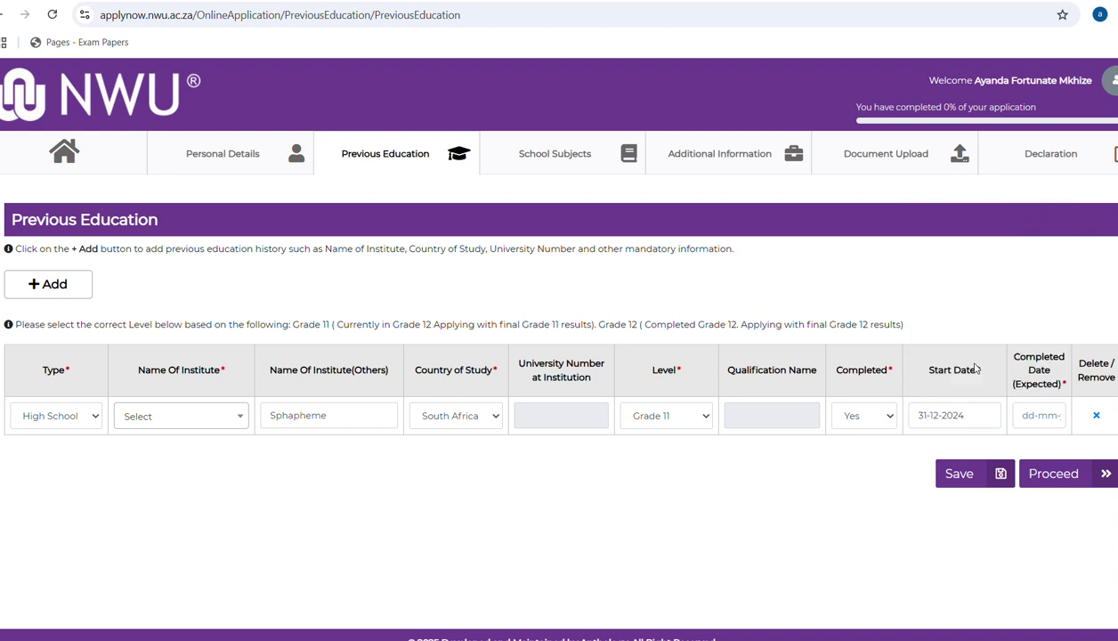
left_click(958, 488)
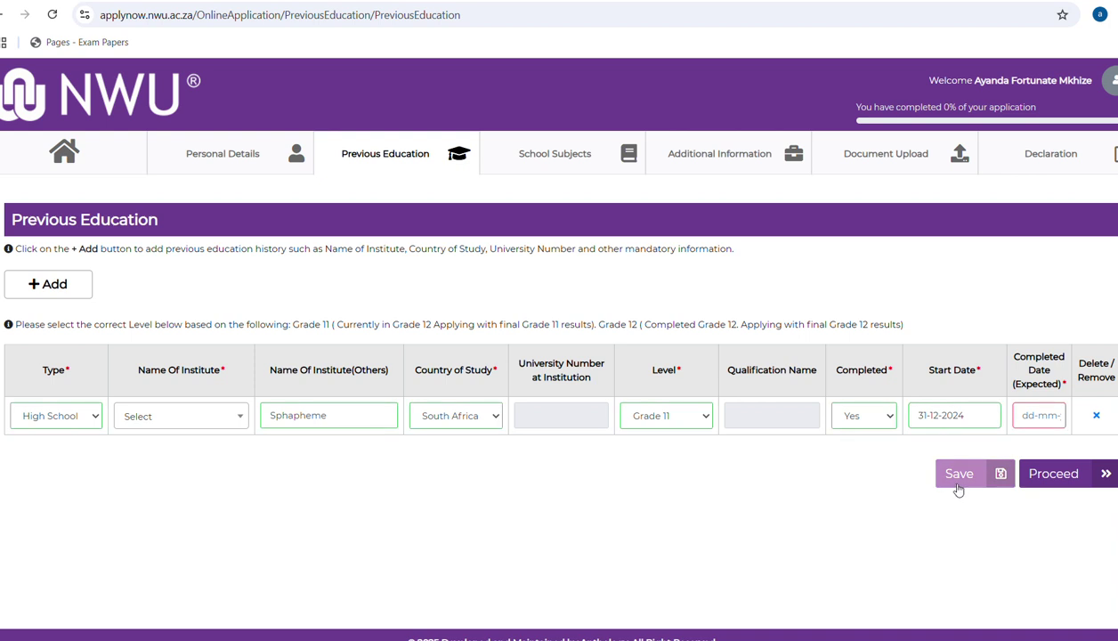
- Set the entry's expected completed date to 14-07-2025 and save the previous education section
left_click(1037, 415)
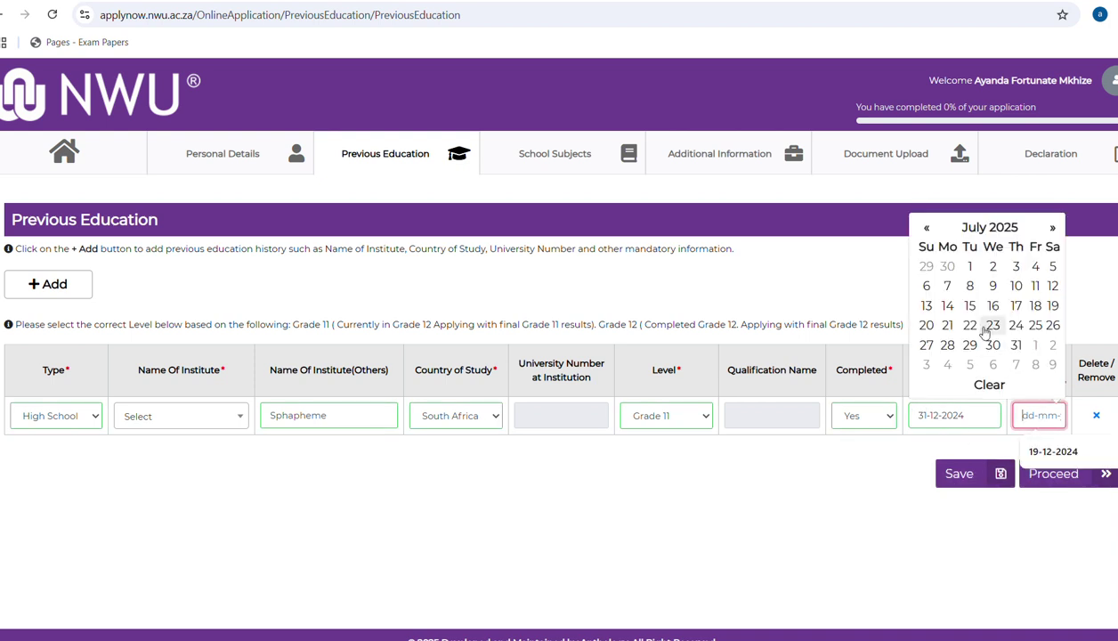
left_click(948, 306)
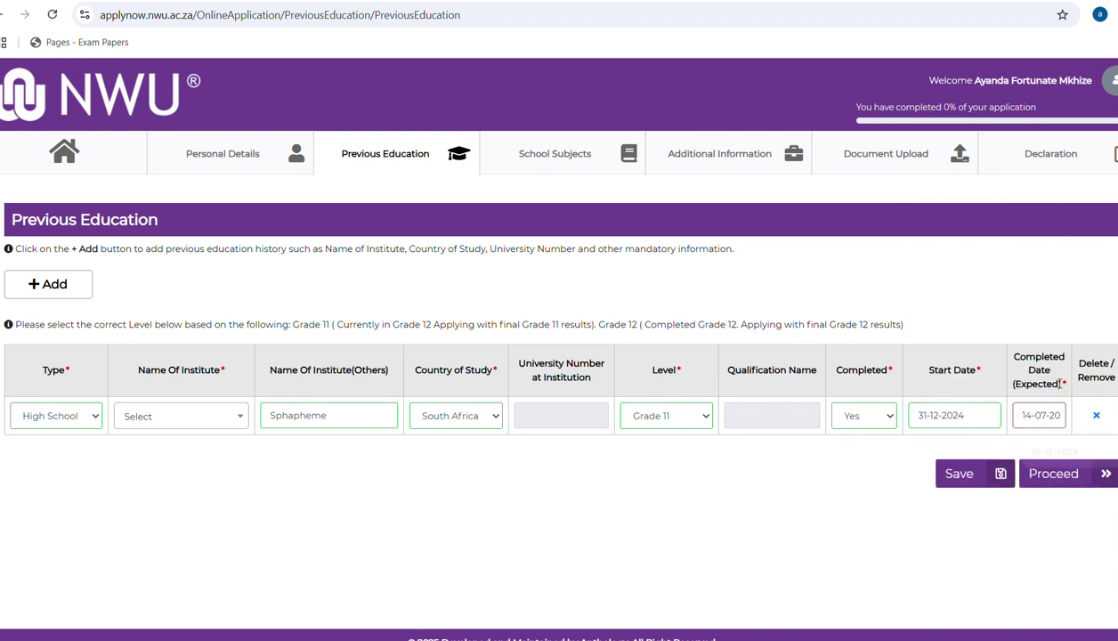
left_click(975, 479)
- Open the School Subjects section and set the examination board to National Senior Certificate
left_click(545, 161)
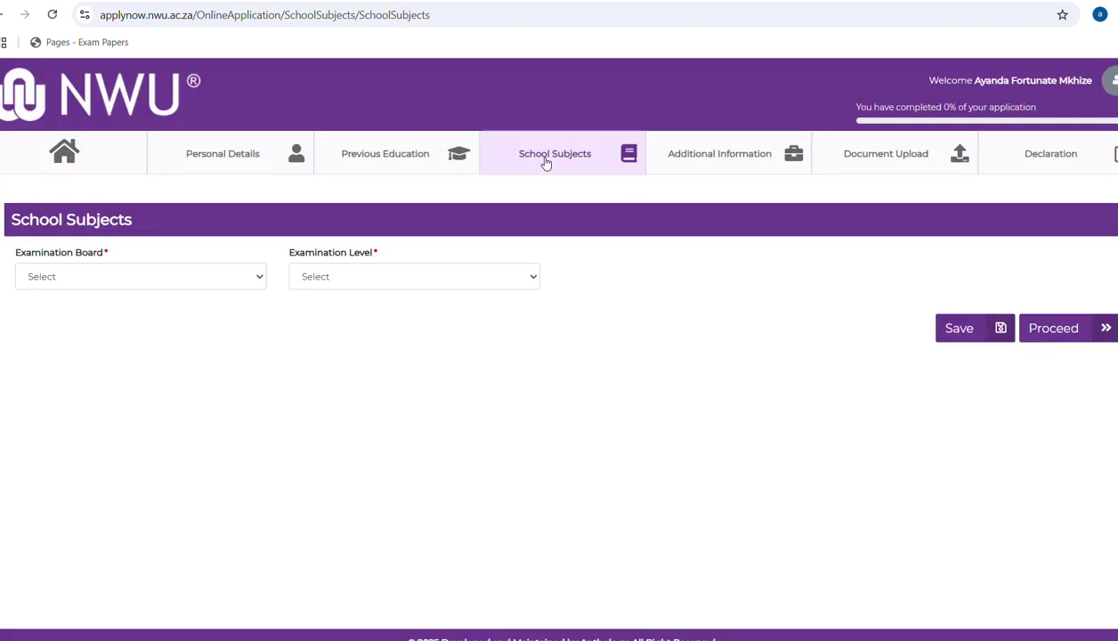
left_click(227, 276)
left_click(156, 317)
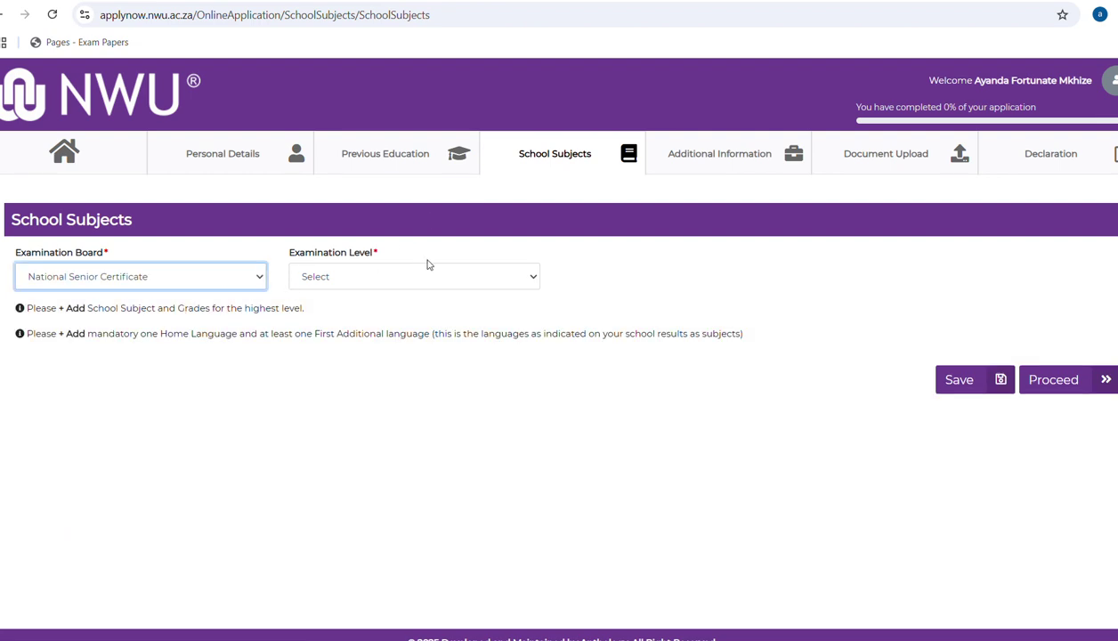
- Try again to set the School Subjects examination level to NSC Grade 11 and dismiss the notice
left_click(434, 272)
left_click(395, 318)
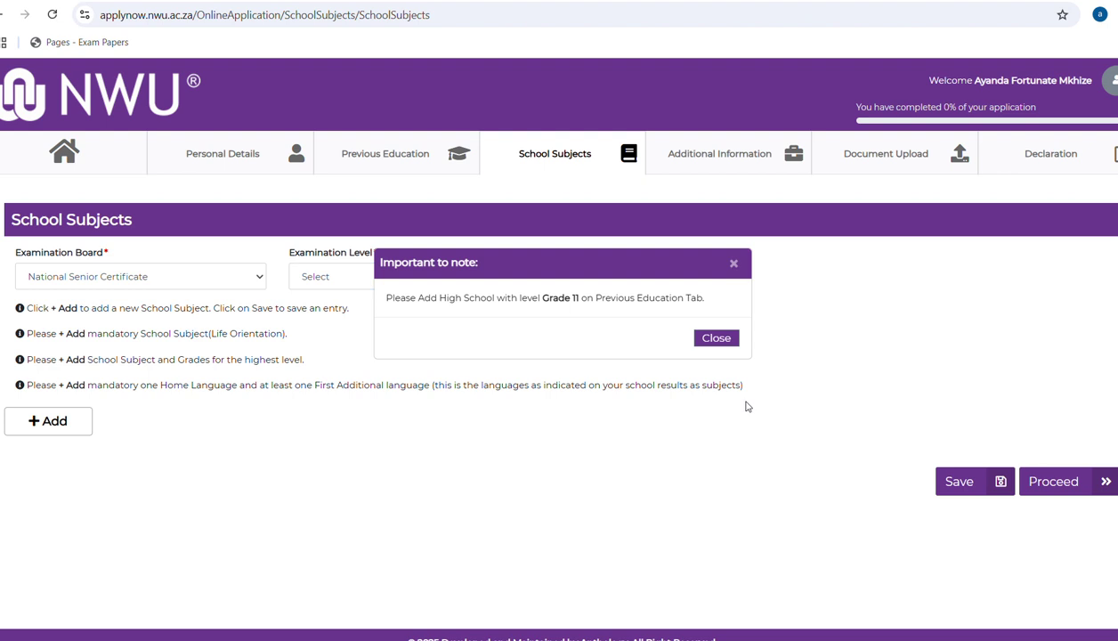
left_click(730, 264)
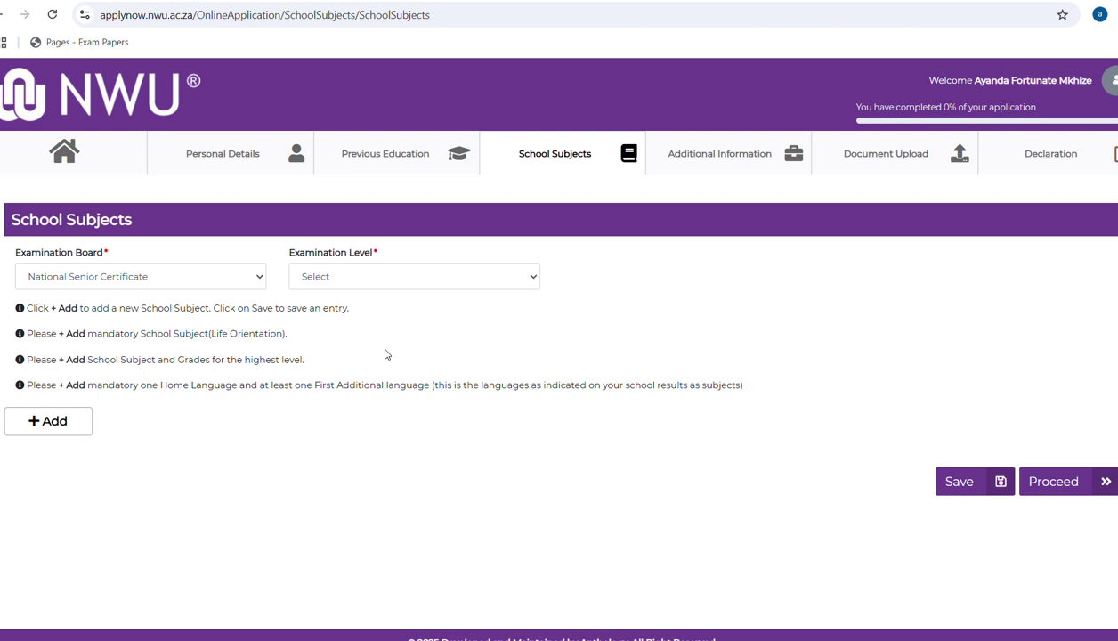
- Reselect National Senior Certificate as the examination board and try the NSC Grade 11 examination level once more, dismissing the notice
left_click(203, 281)
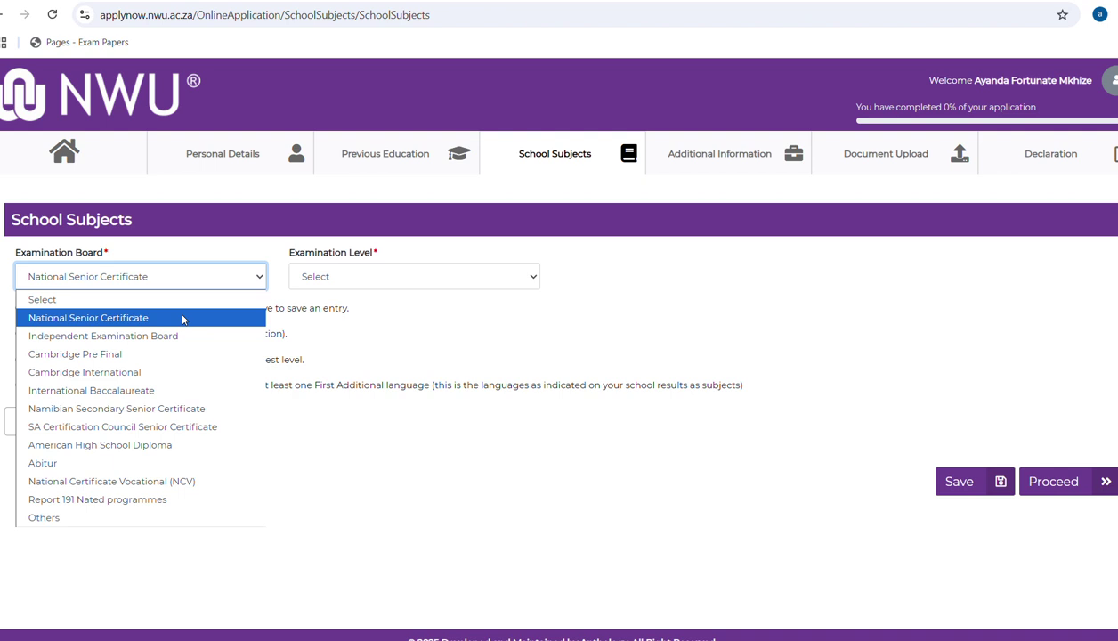
left_click(182, 319)
left_click(331, 278)
left_click(337, 316)
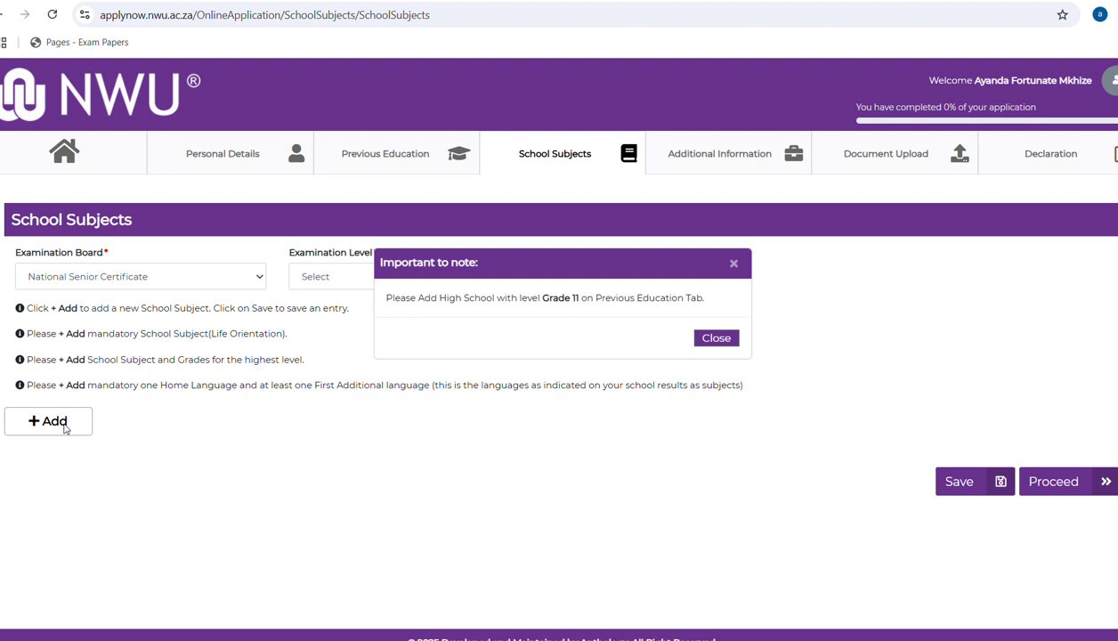
left_click(734, 263)
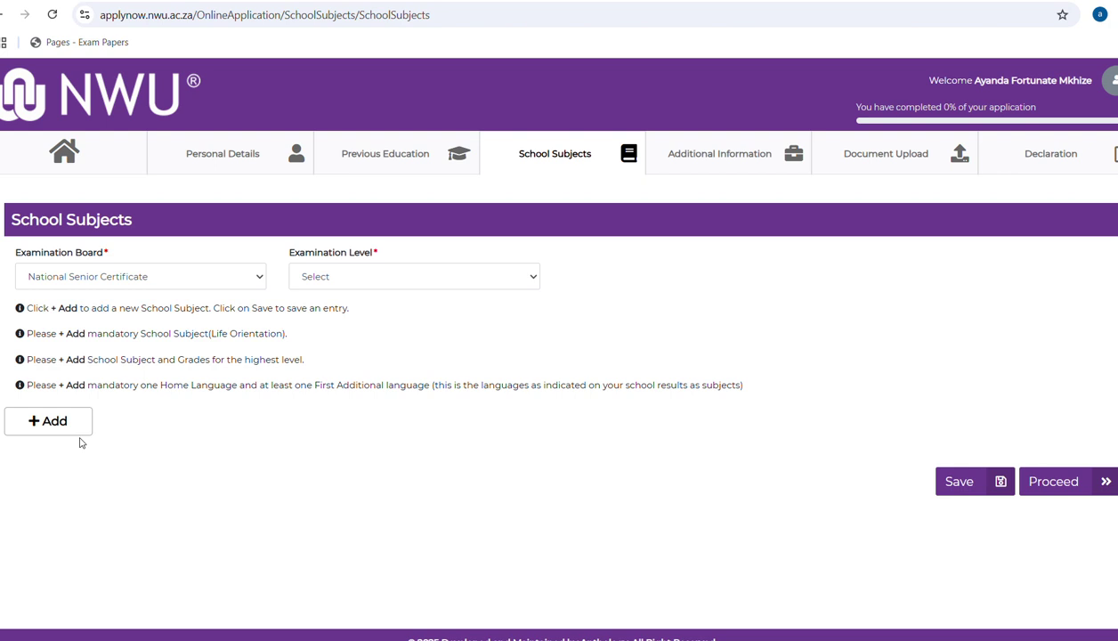
- In the Additional Information section, set the studies funding to NSFAS and the interest in NWU residence placement to Yes
left_click(730, 149)
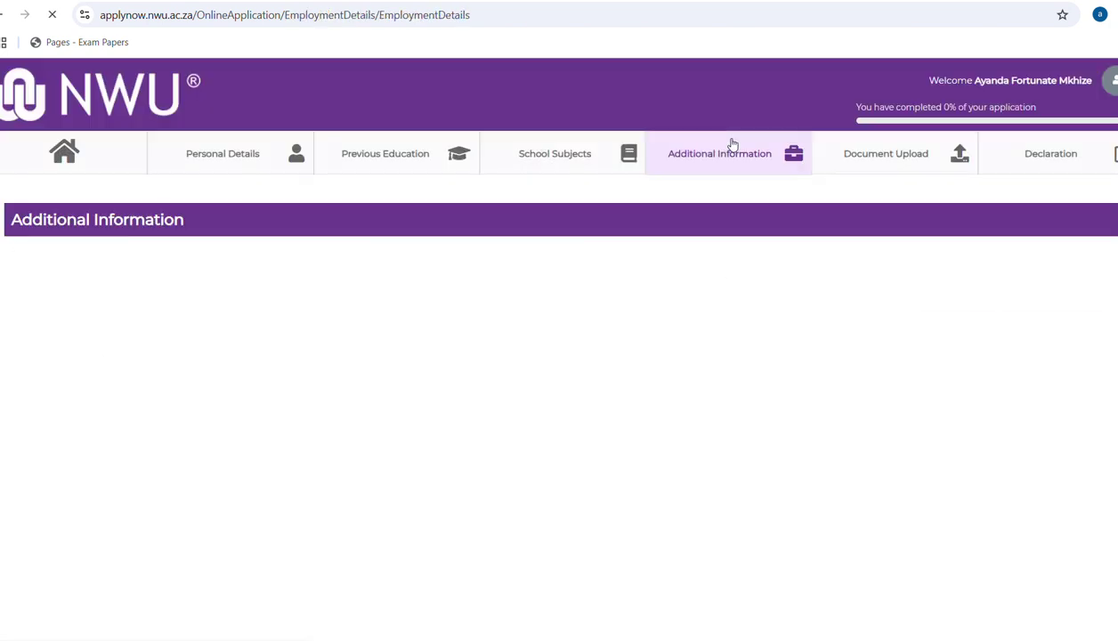
left_click(133, 281)
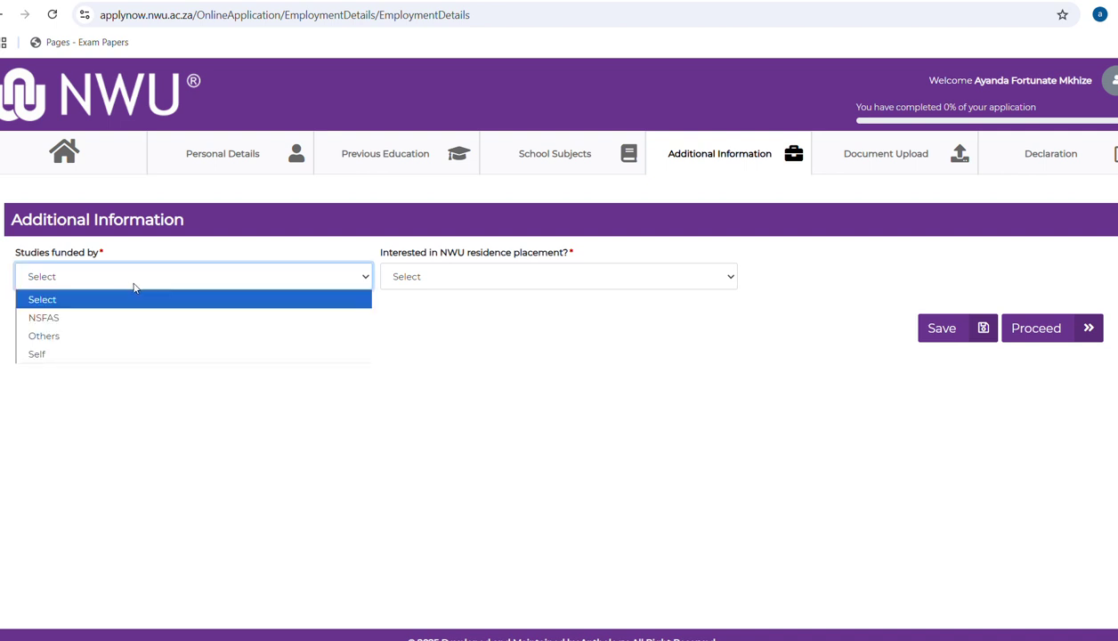
left_click(98, 318)
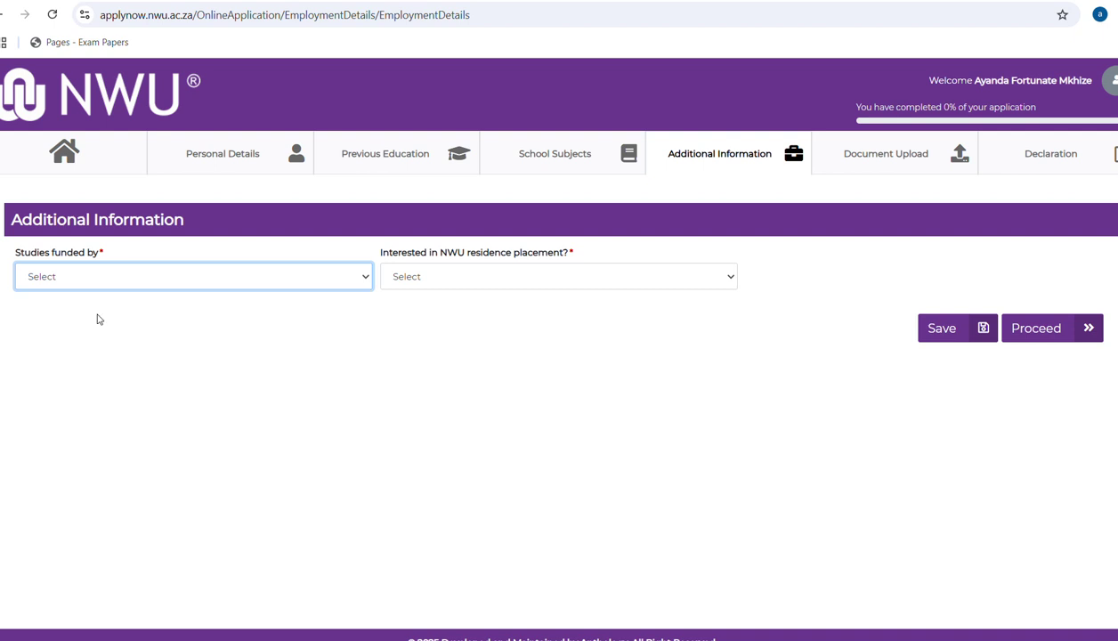
left_click(463, 277)
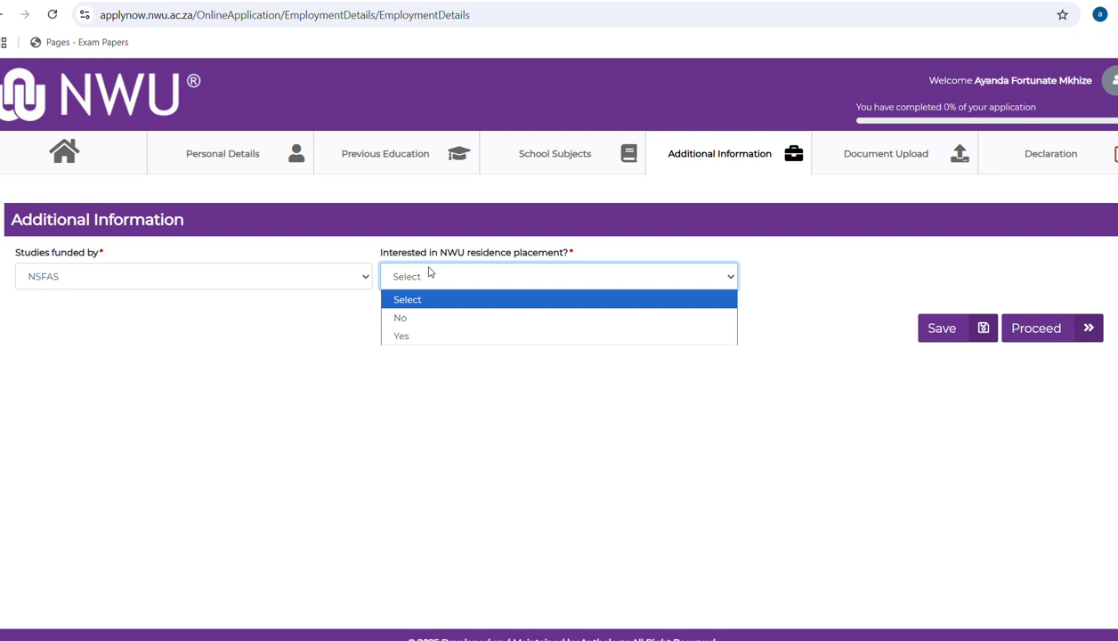
left_click(409, 335)
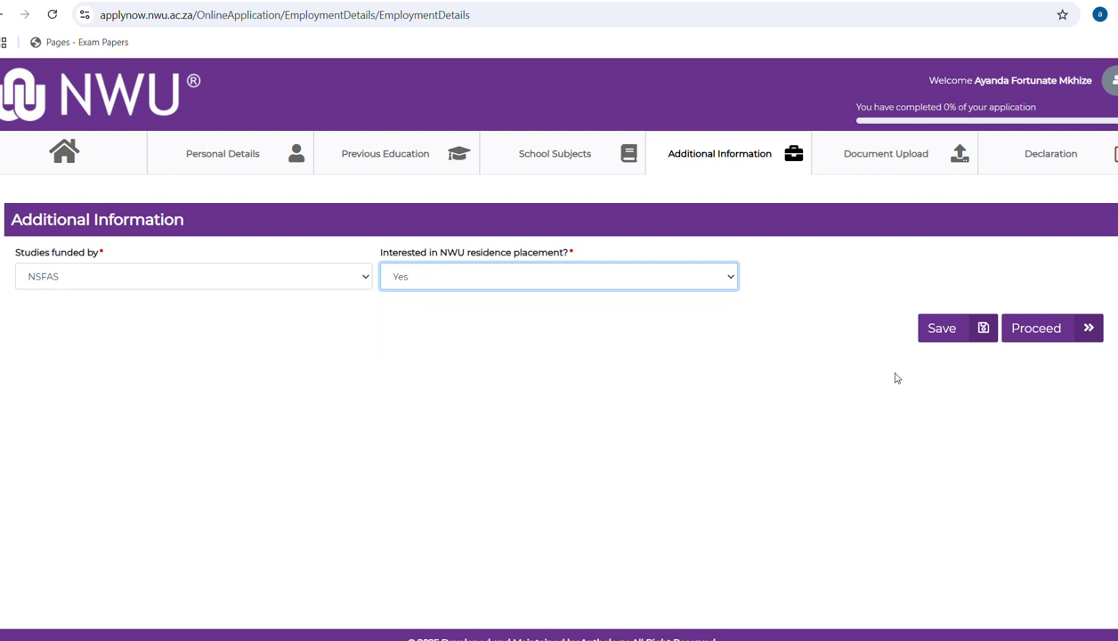
- In the Document Upload section, upload APC-November-2019-Pre-released-information.pdf from Downloads as the Additional Supporting Document
left_click(895, 164)
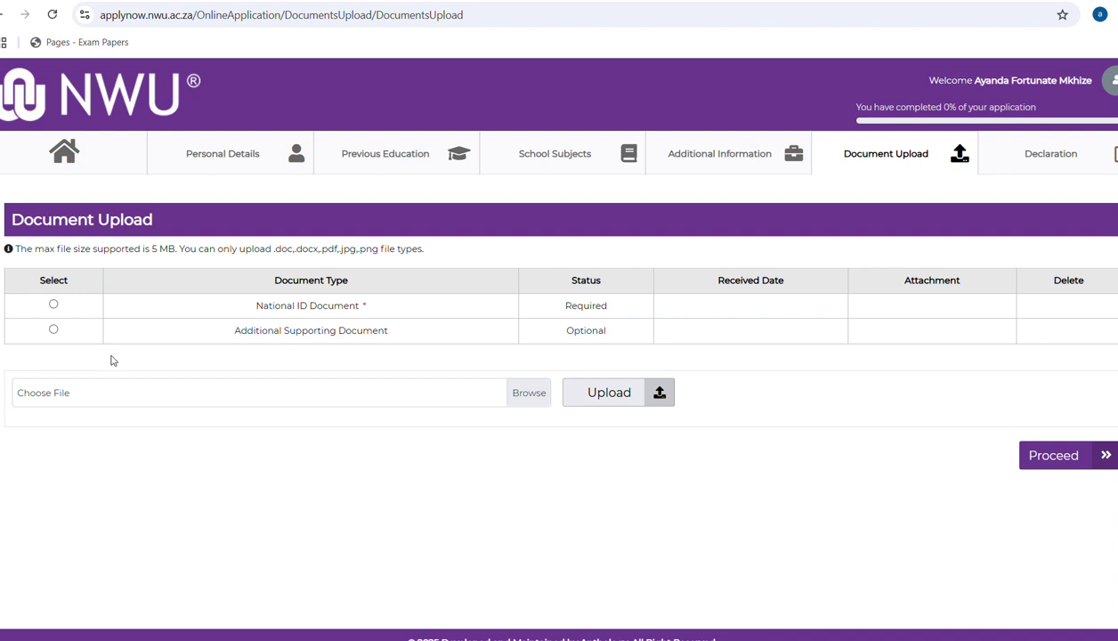
left_click(55, 331)
left_click(531, 389)
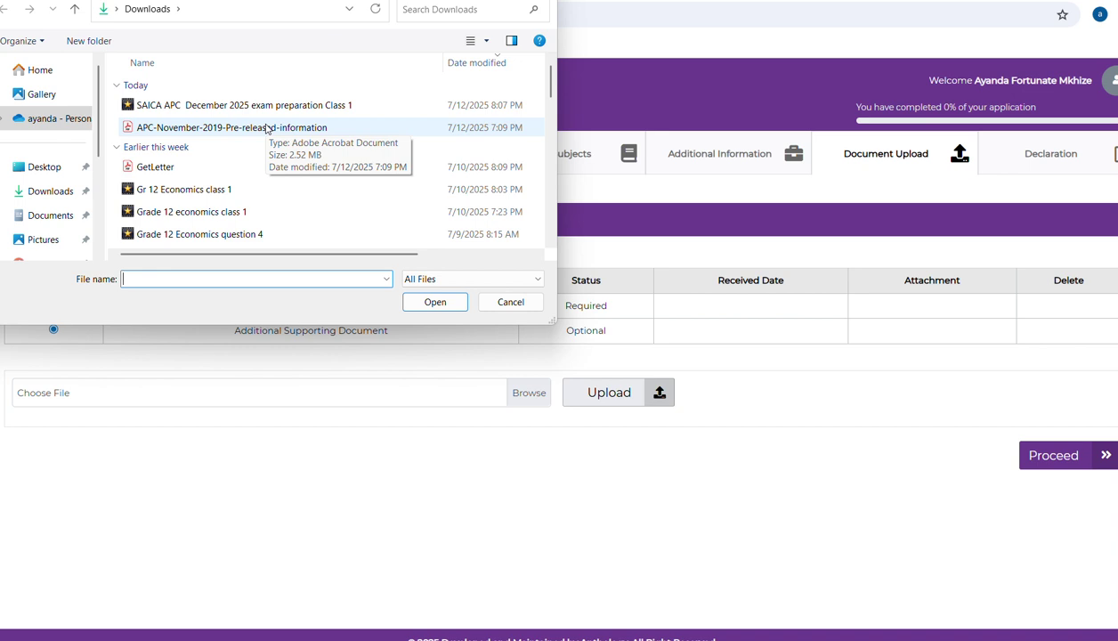
left_click(266, 128)
left_click(436, 307)
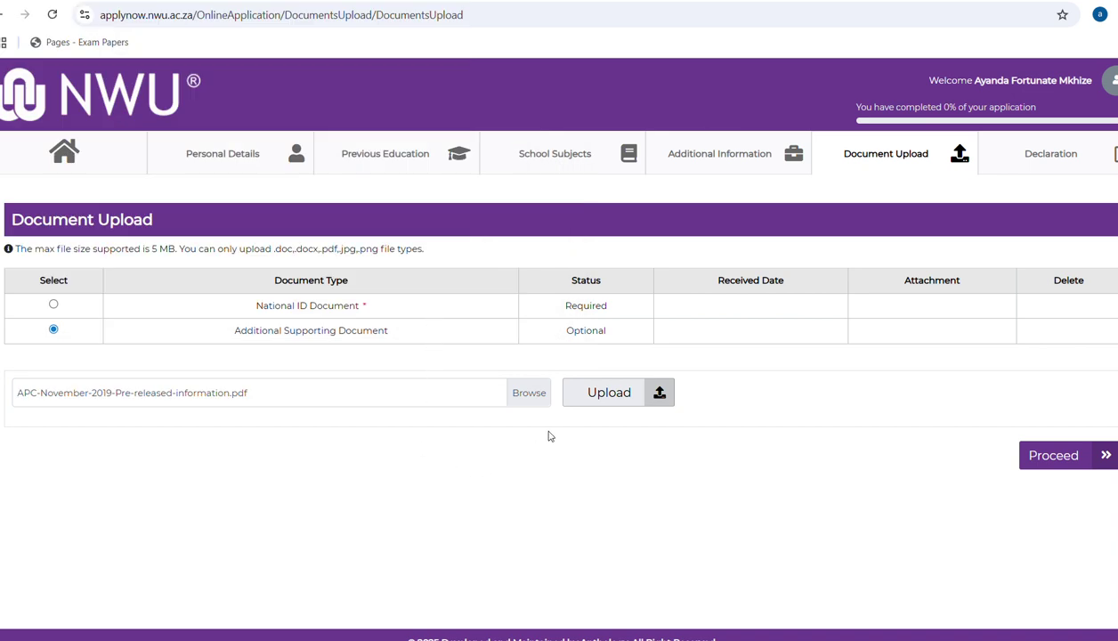
left_click(580, 387)
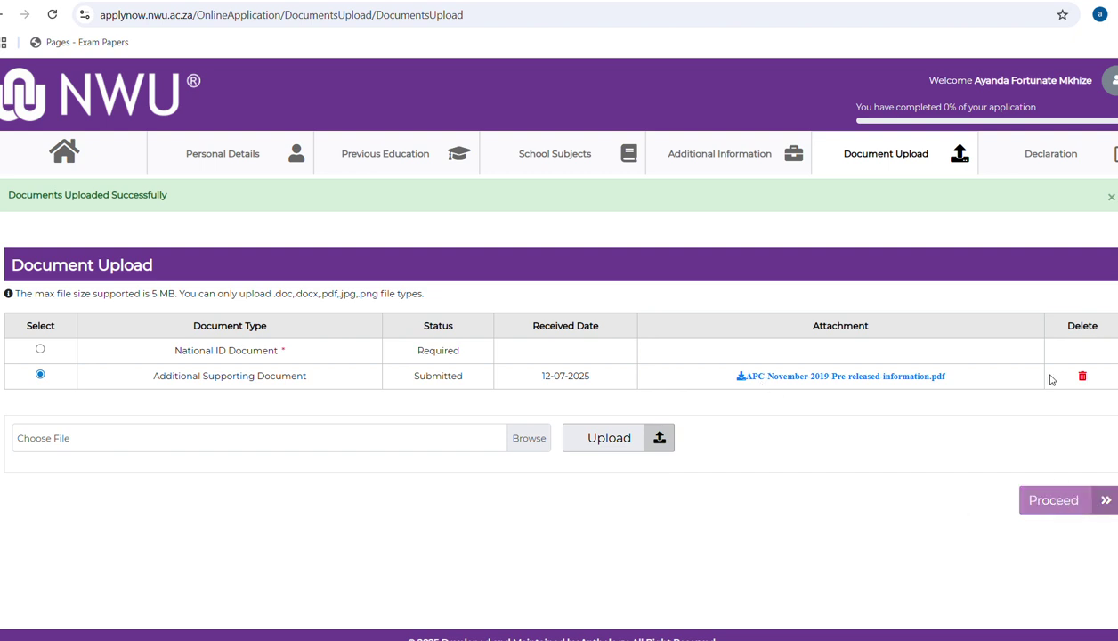
- Open the Declaration section, agree to the declaration and try to submit the application
left_click(1026, 157)
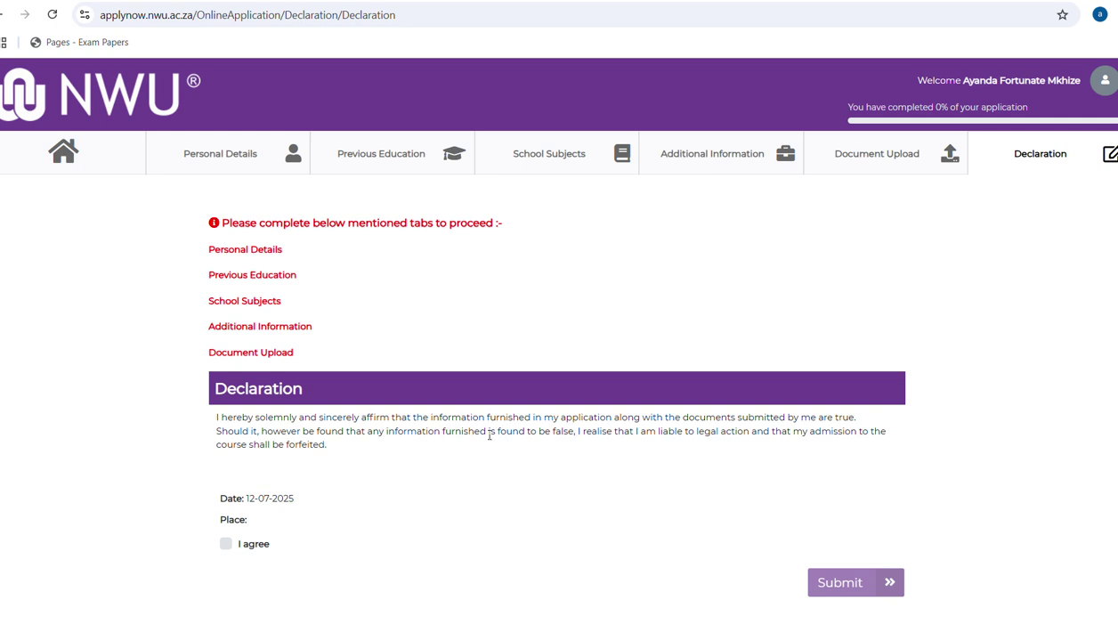
left_click(226, 543)
left_click(839, 588)
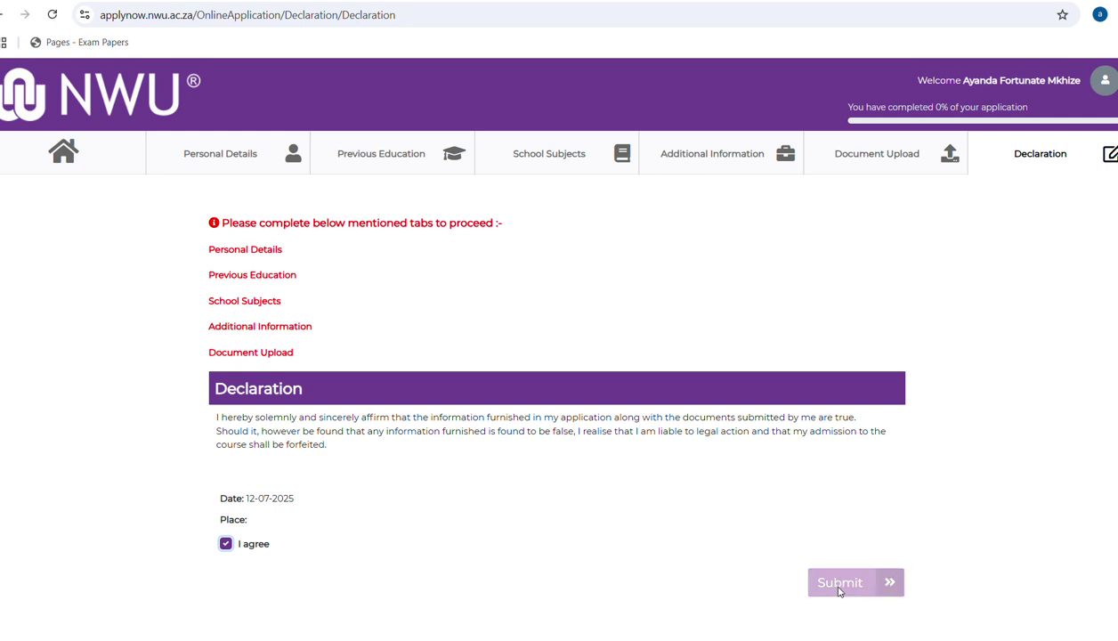